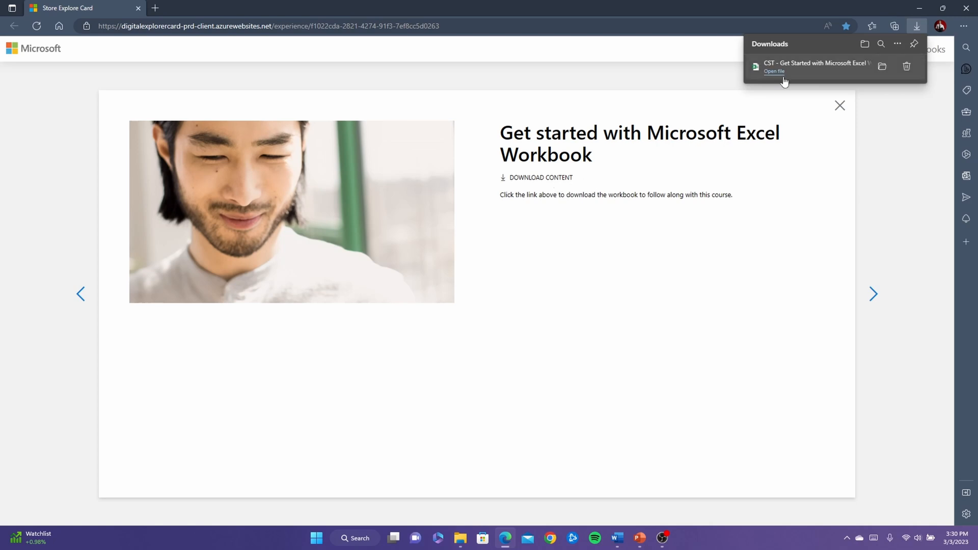
- Open the downloaded CST - Get Started with Microsoft Excel Workbook for editing and show its Data sheet
{"action": "left_click", "coordinate": [775, 71]}
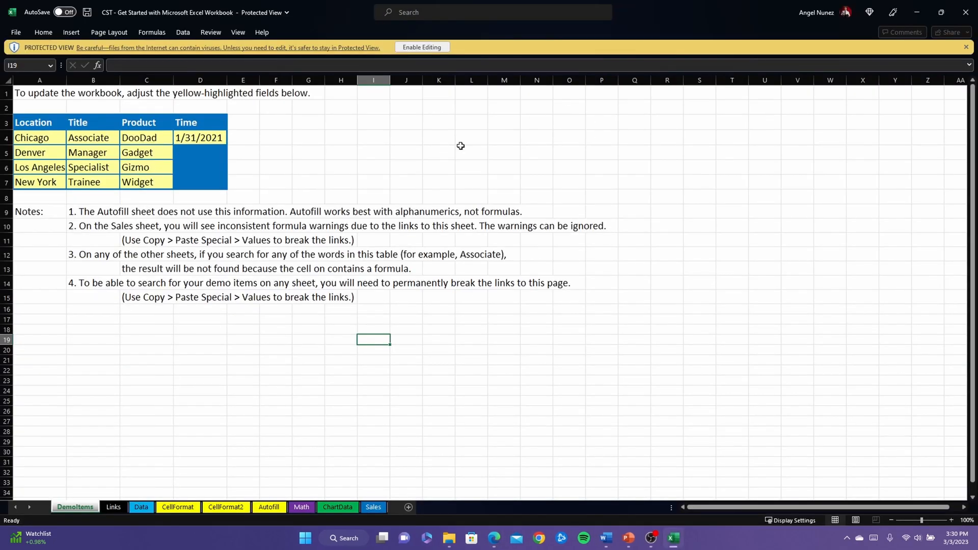
{"action": "left_click", "coordinate": [424, 49]}
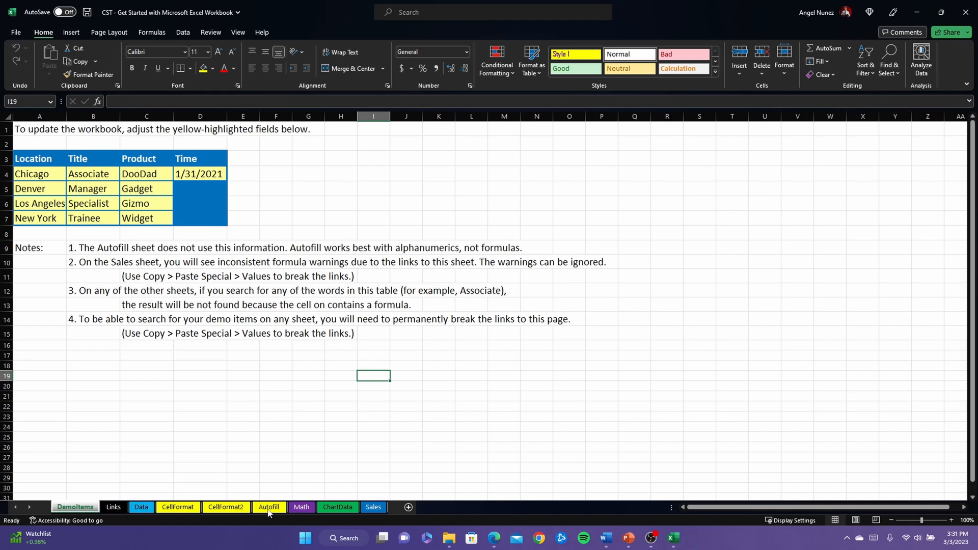
{"action": "left_click", "coordinate": [143, 508]}
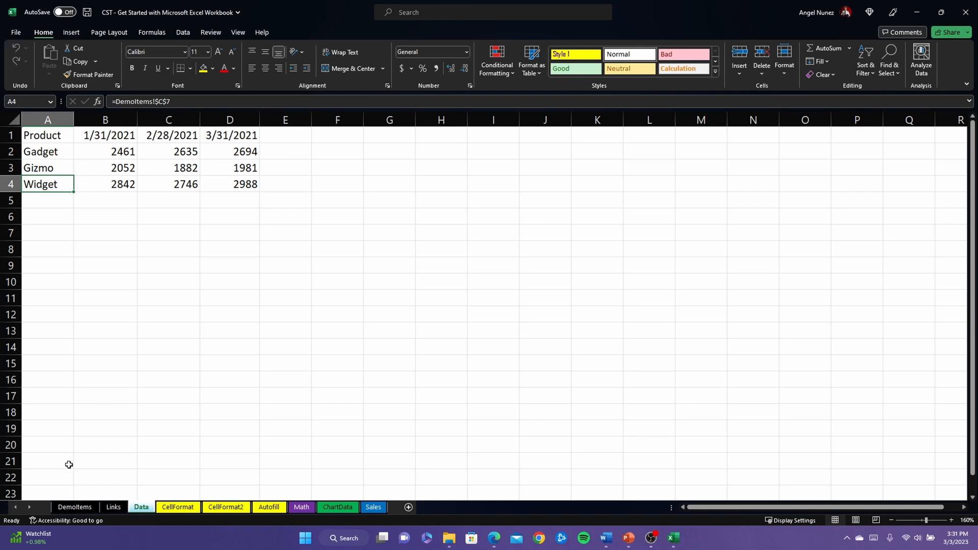
- Hide the DemoItems and Links worksheets
{"action": "right_click", "coordinate": [84, 509]}
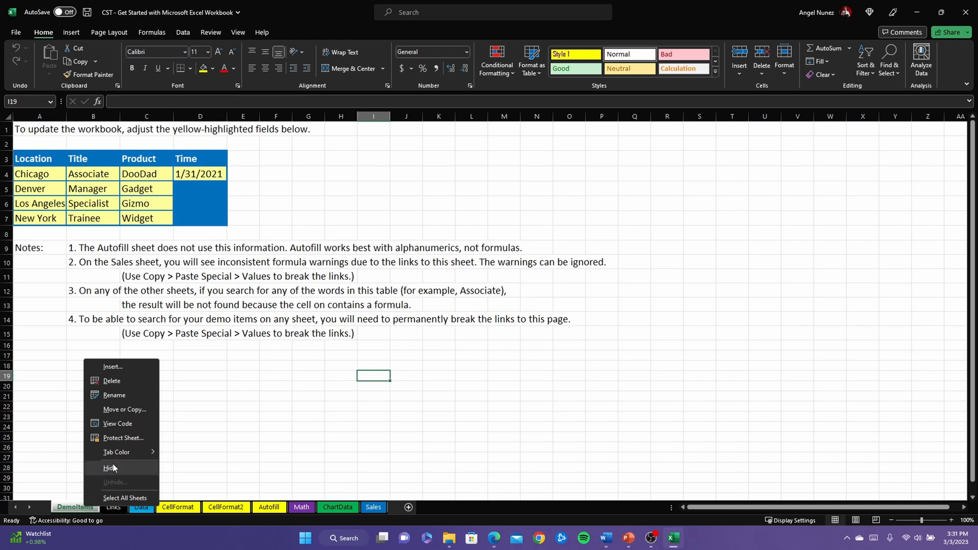
{"action": "left_click", "coordinate": [108, 469]}
{"action": "right_click", "coordinate": [72, 511]}
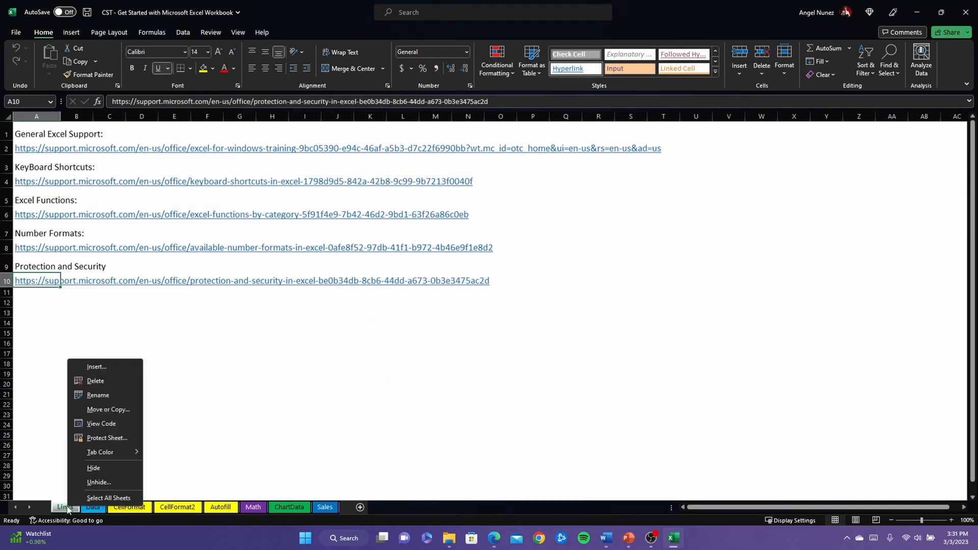
{"action": "left_click", "coordinate": [104, 470]}
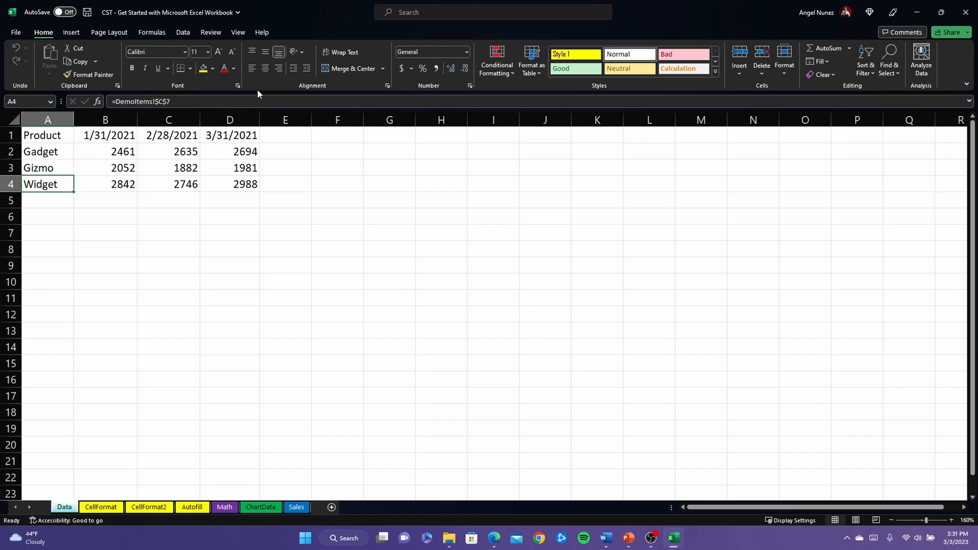
- Look through the available templates for a new workbook, then return to the Data sheet
{"action": "left_click", "coordinate": [15, 33]}
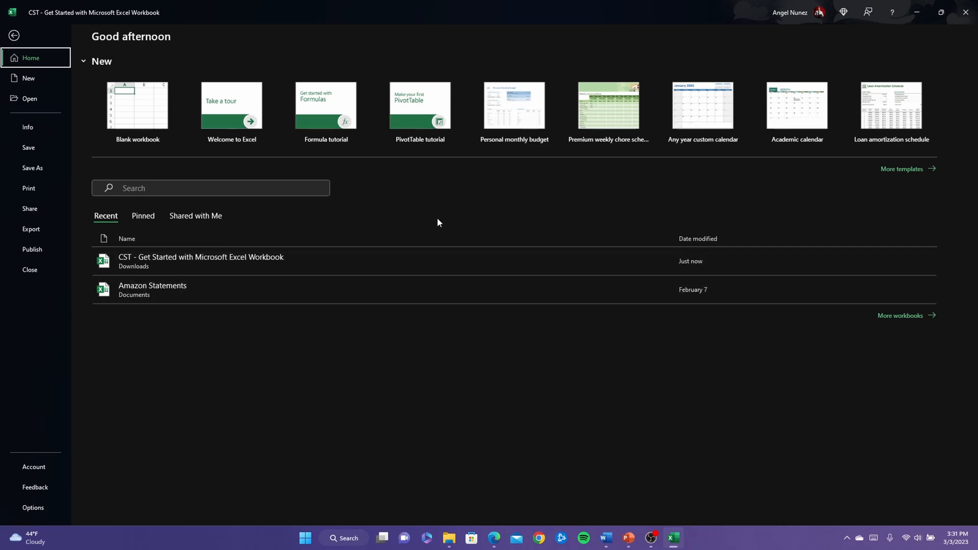
{"action": "left_click", "coordinate": [29, 80]}
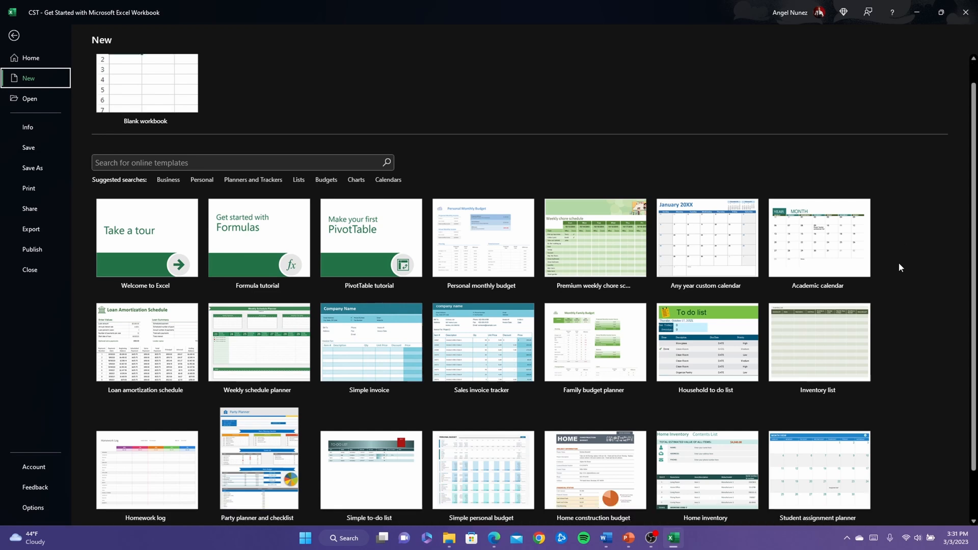
{"action": "scroll", "coordinate": [898, 262], "scroll_direction": "down", "scroll_amount": 1}
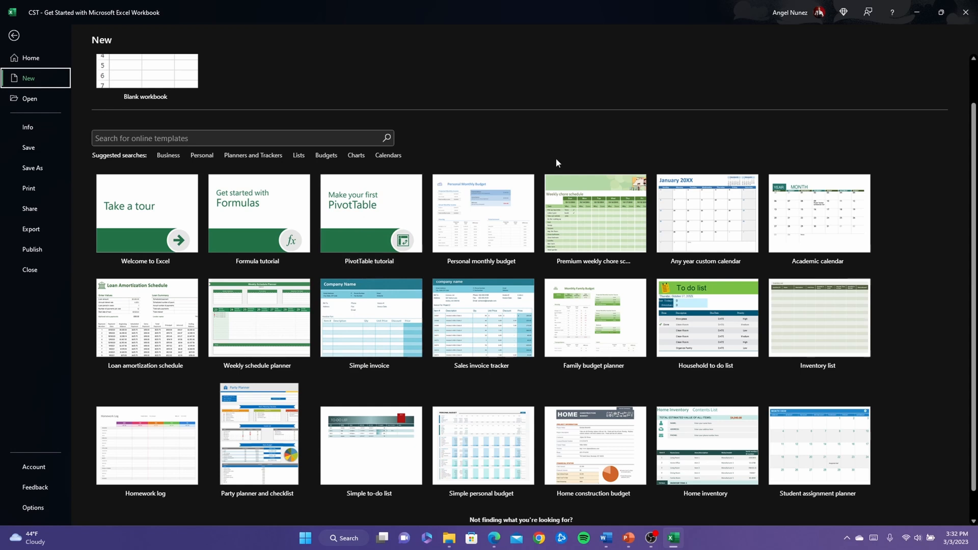
{"action": "scroll", "coordinate": [526, 159], "scroll_direction": "up", "scroll_amount": 1}
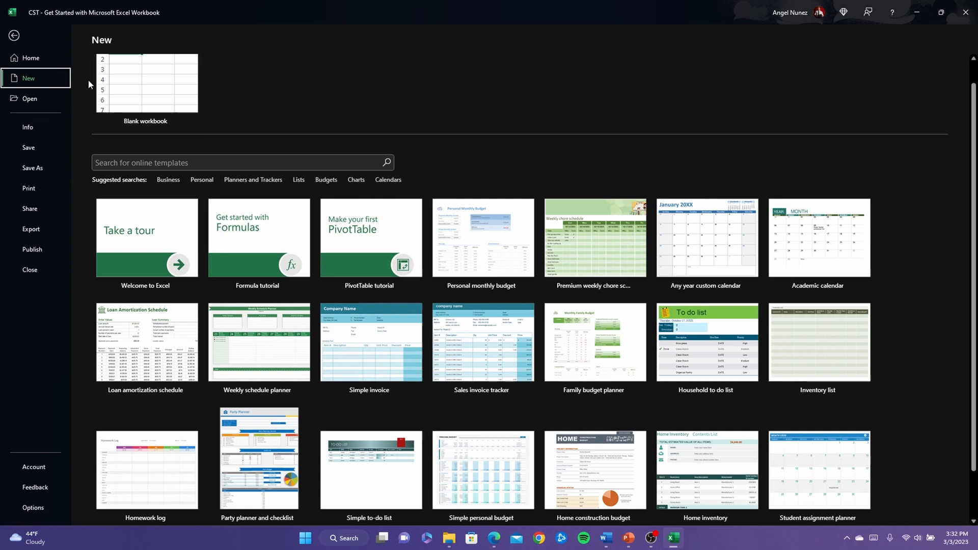
{"action": "left_click", "coordinate": [13, 34]}
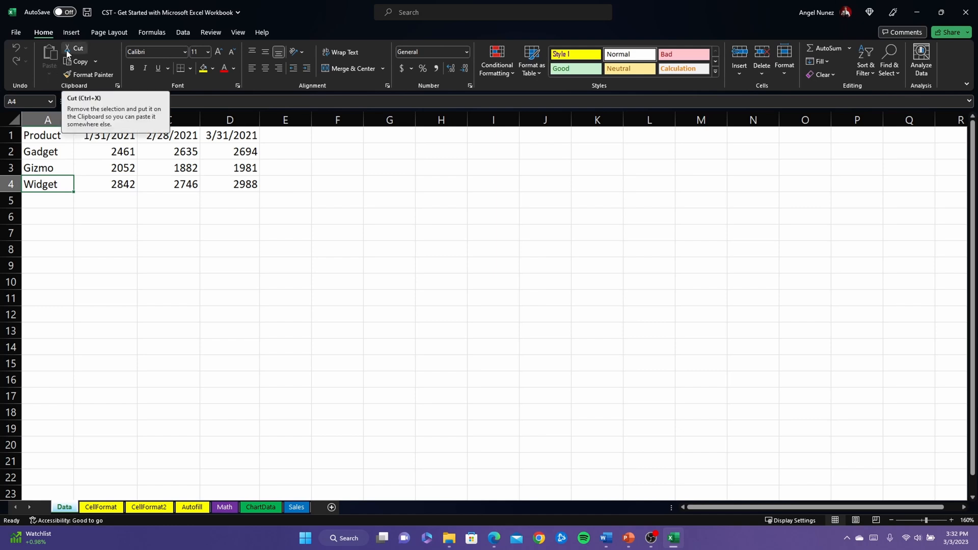
- Select cells such as A1 and B2 in turn to examine how their column and row references work
{"action": "left_click", "coordinate": [57, 134]}
{"action": "left_click", "coordinate": [99, 134]}
{"action": "left_click", "coordinate": [52, 135]}
{"action": "left_click", "coordinate": [121, 149]}
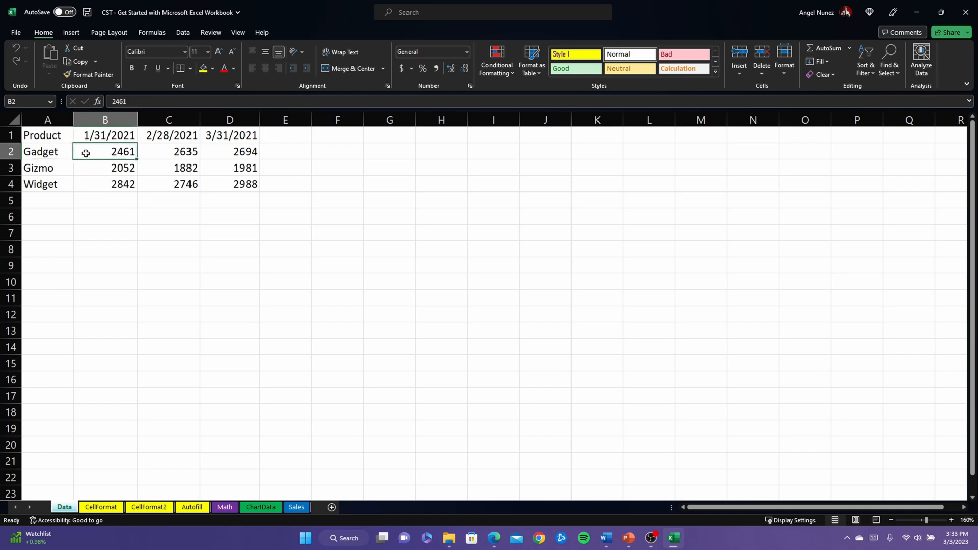
{"action": "left_click", "coordinate": [55, 140]}
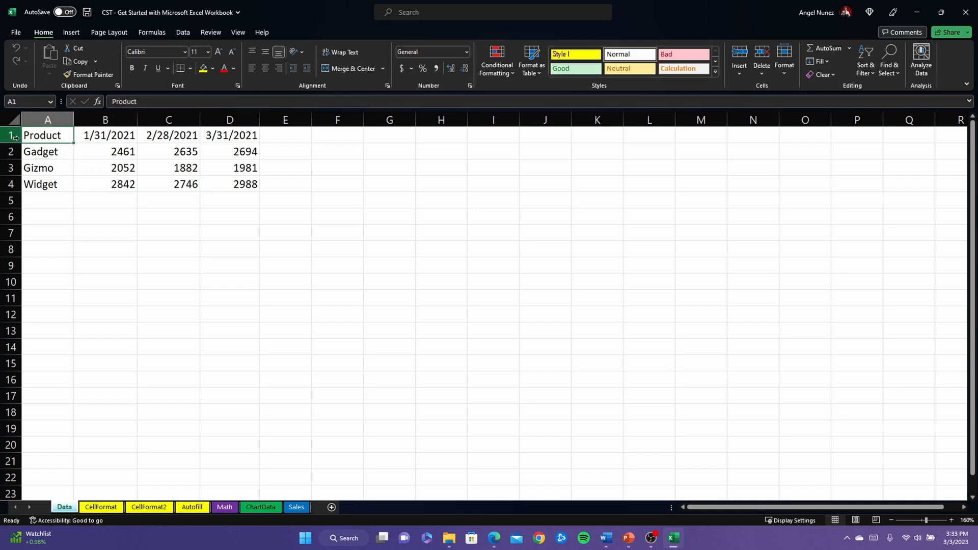
- Change the Gadget value for 1/31/2021 in cell B2 to 2421
{"action": "left_click", "coordinate": [90, 146]}
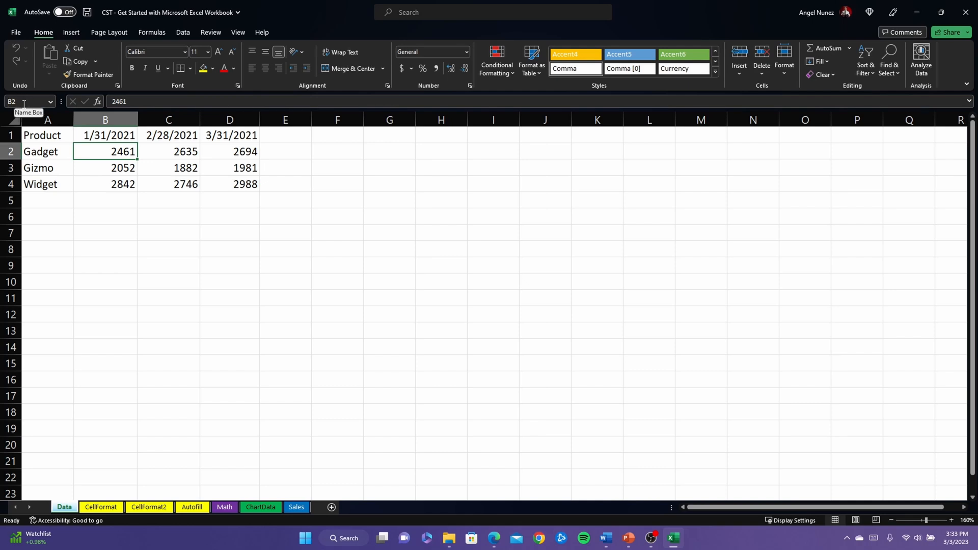
{"action": "left_click", "coordinate": [138, 101]}
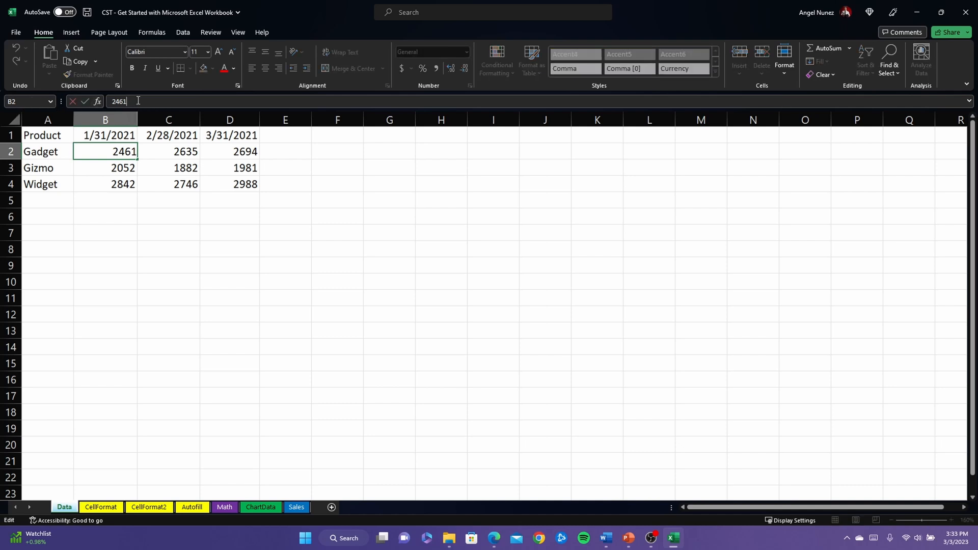
{"action": "key", "text": "BackSpace"}
{"action": "key", "text": "BackSpace"}
{"action": "type", "text": "21"}
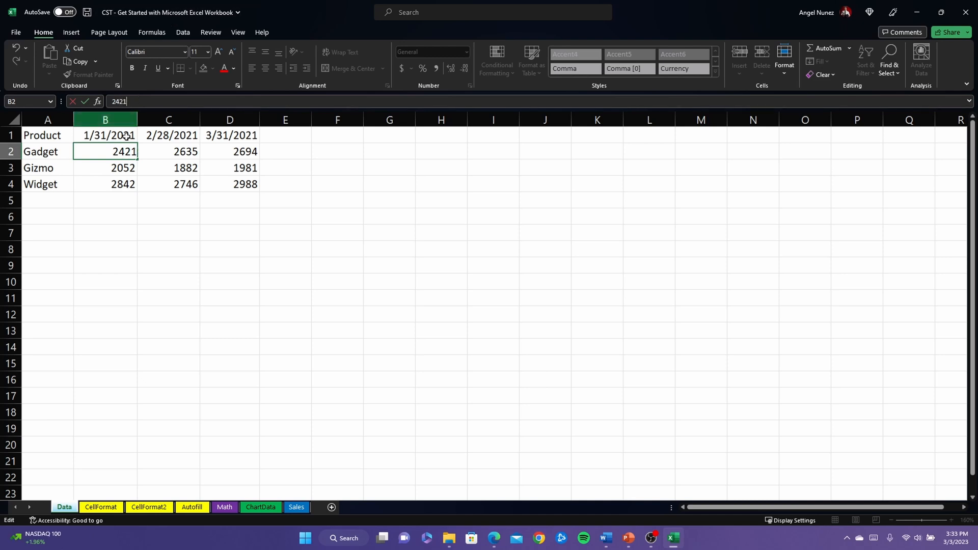
{"action": "key", "text": "Return"}
{"action": "left_click", "coordinate": [113, 152]}
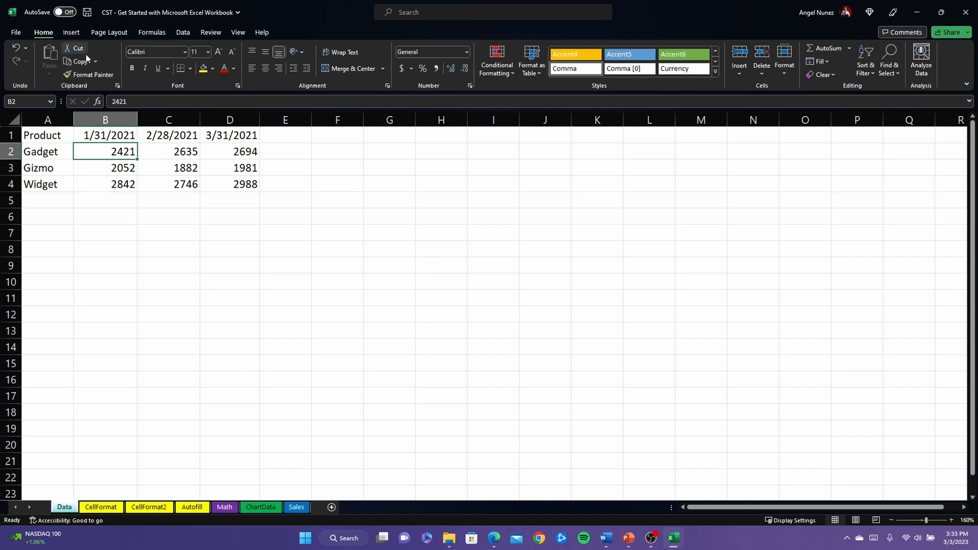
- Copy the product table in A1:D4 and paste it starting at cell G1
{"action": "left_click", "coordinate": [42, 140]}
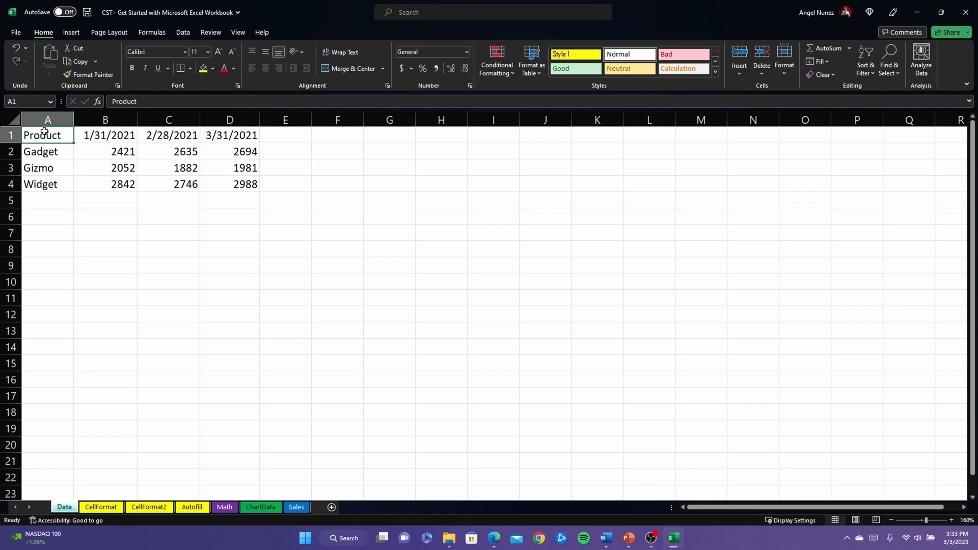
{"action": "left_click_drag", "start_coordinate": [49, 134], "coordinate": [243, 179]}
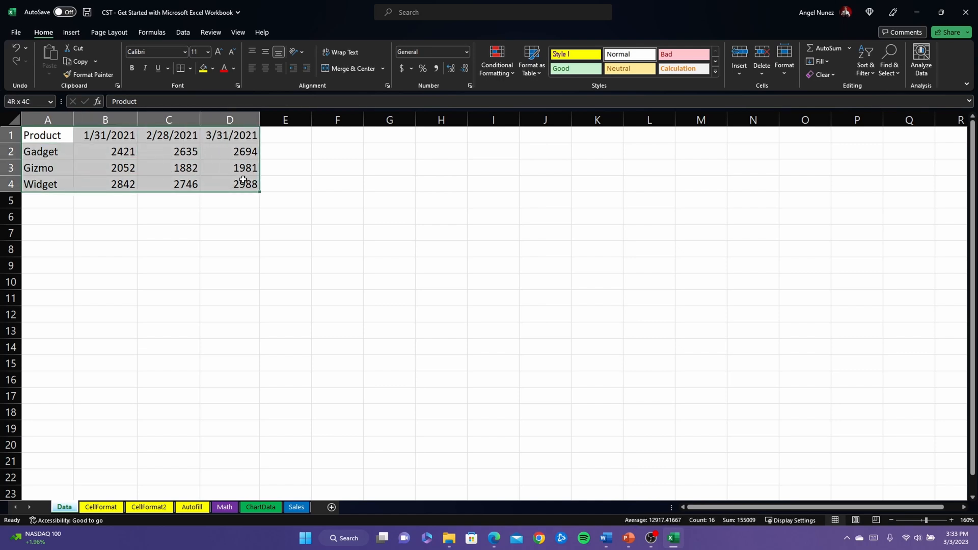
{"action": "left_click_drag", "start_coordinate": [243, 180], "coordinate": [243, 180]}
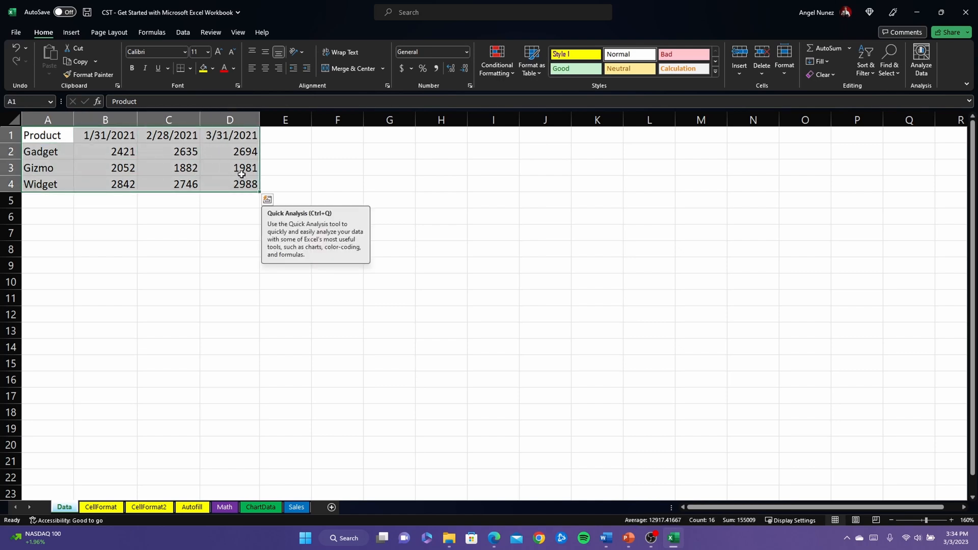
{"action": "key", "text": "ctrl+c"}
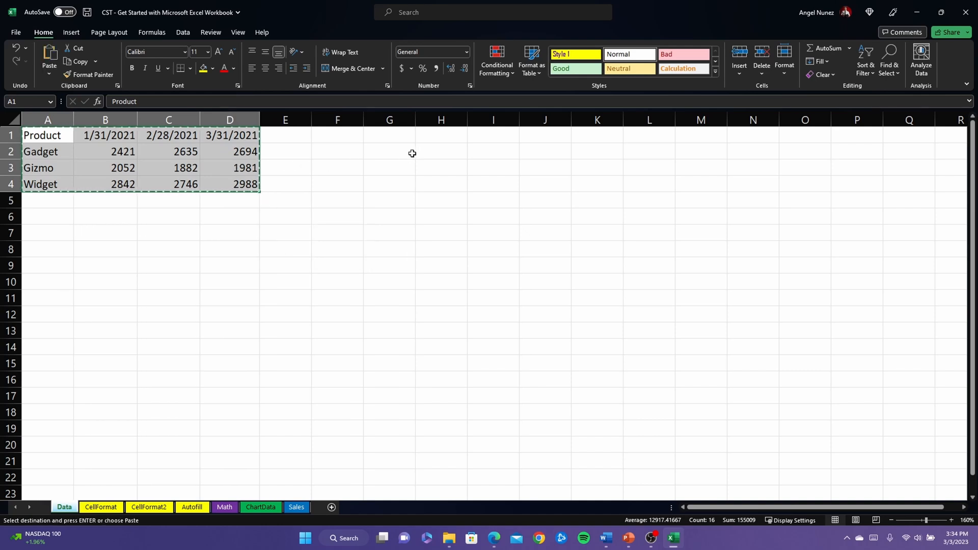
{"action": "left_click", "coordinate": [394, 133]}
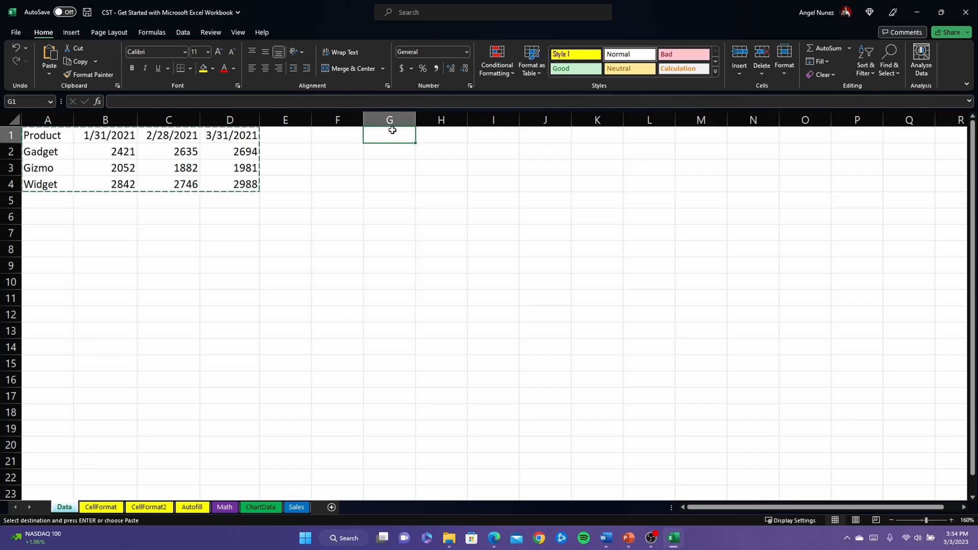
{"action": "key", "text": "ctrl+v"}
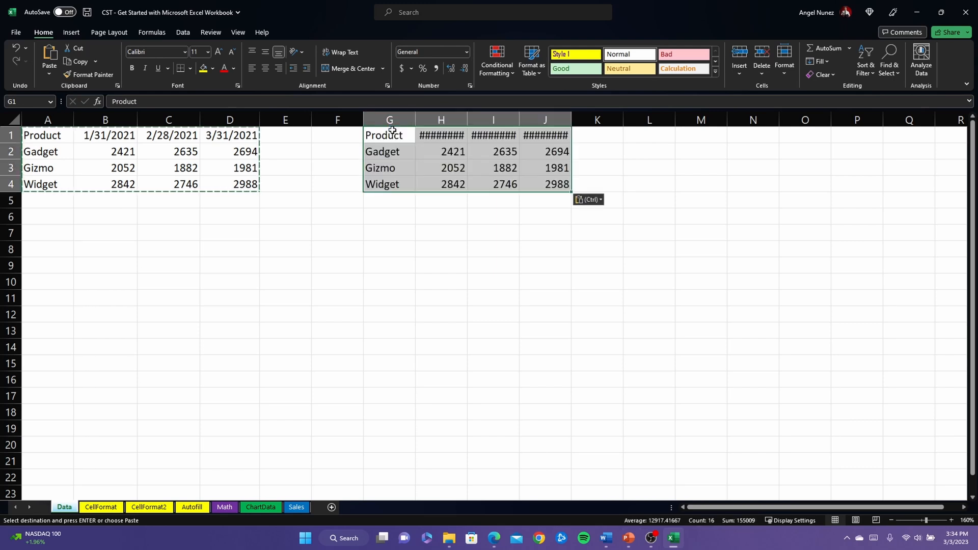
- Widen columns H, I and J so the pasted table's date headings fit
{"action": "left_click", "coordinate": [486, 211]}
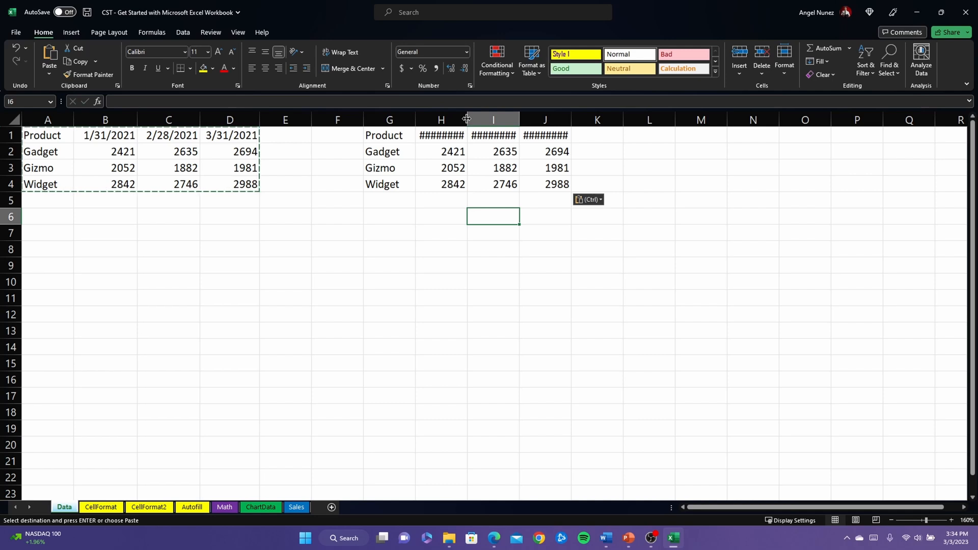
{"action": "left_click_drag", "start_coordinate": [466, 118], "coordinate": [529, 118]}
{"action": "double_click", "coordinate": [580, 118]}
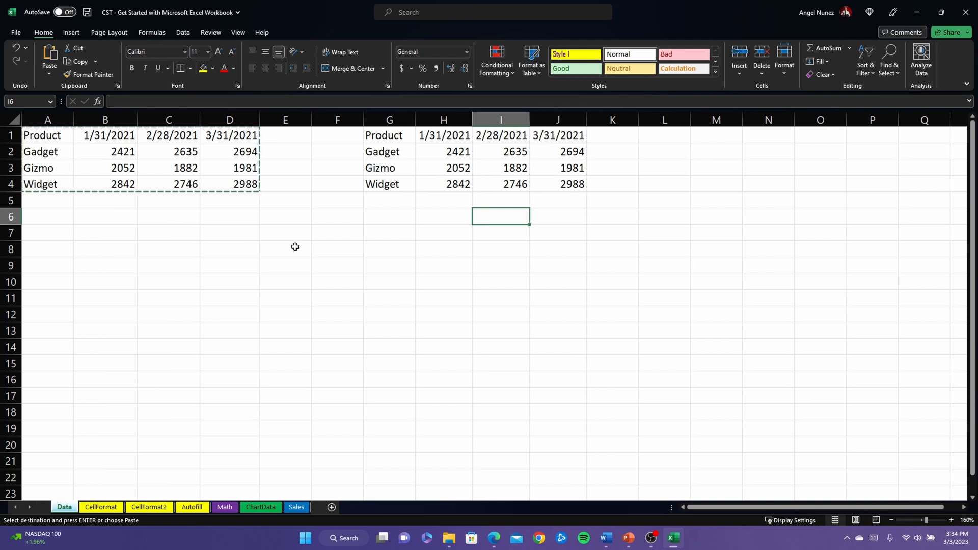
- Undo the column width changes and the pasted copy of the table
{"action": "key", "text": "ctrl+z"}
{"action": "key", "text": "ctrl+z"}
{"action": "key", "text": "ctrl+z"}
{"action": "key", "text": "ctrl+z"}
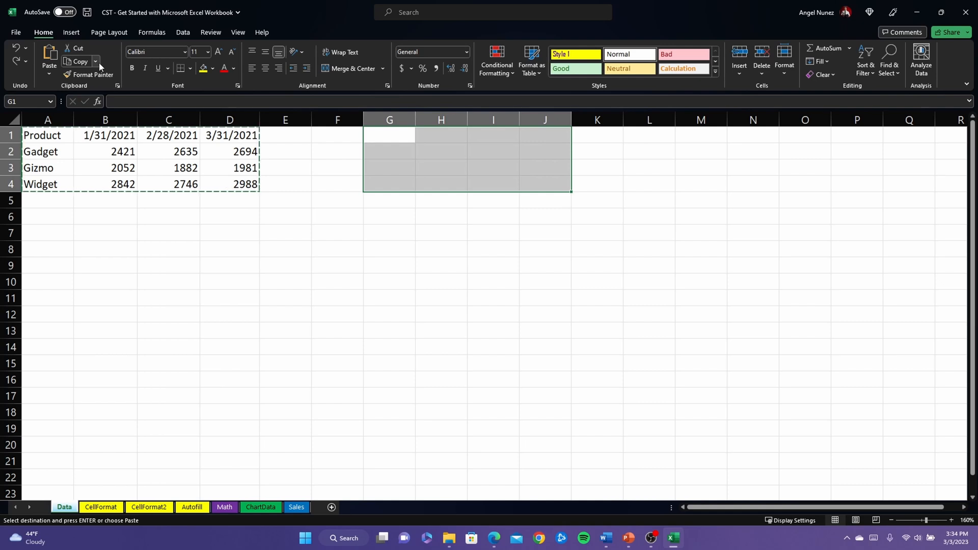
- Cut the product table in A1:D4 and paste it starting at cell G1
{"action": "left_click", "coordinate": [34, 136]}
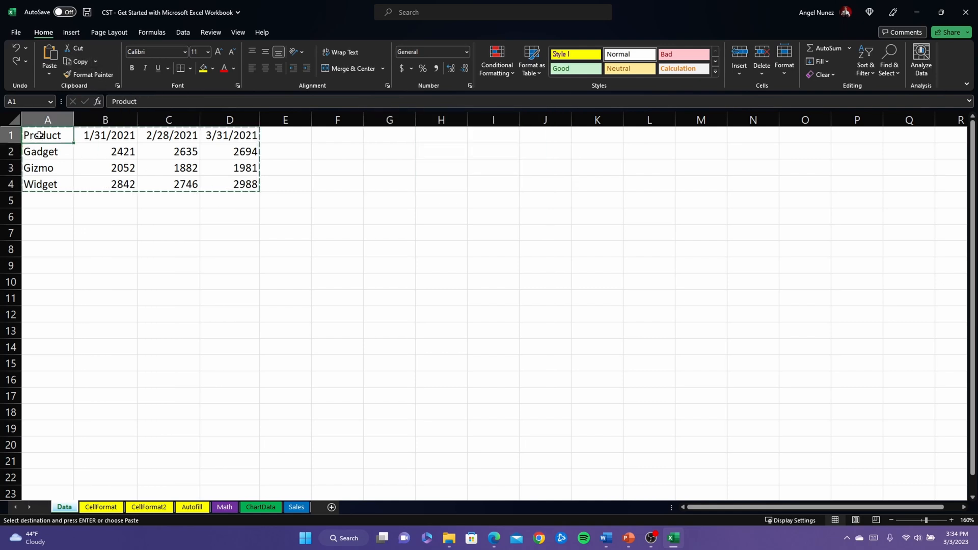
{"action": "left_click_drag", "start_coordinate": [31, 134], "coordinate": [248, 184]}
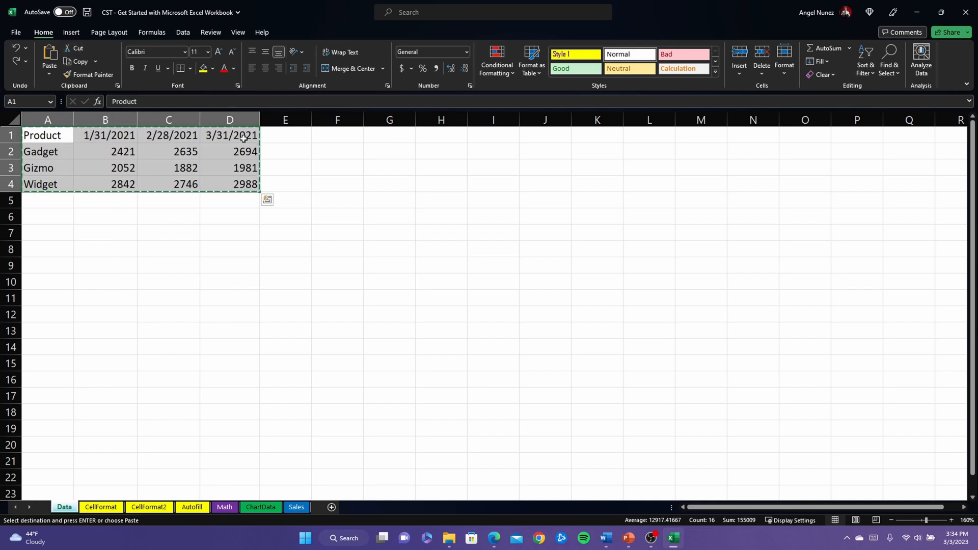
{"action": "left_click", "coordinate": [399, 134]}
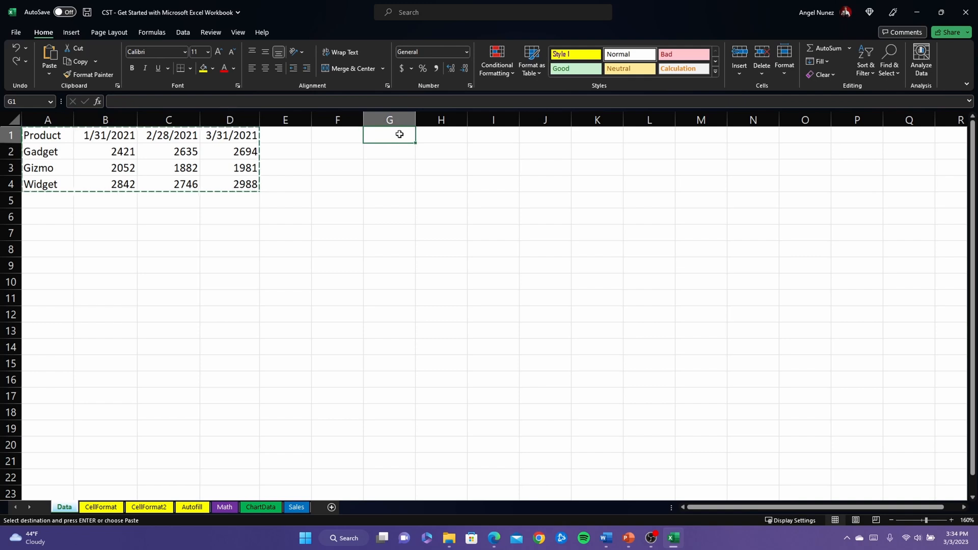
{"action": "key", "text": "ctrl+v"}
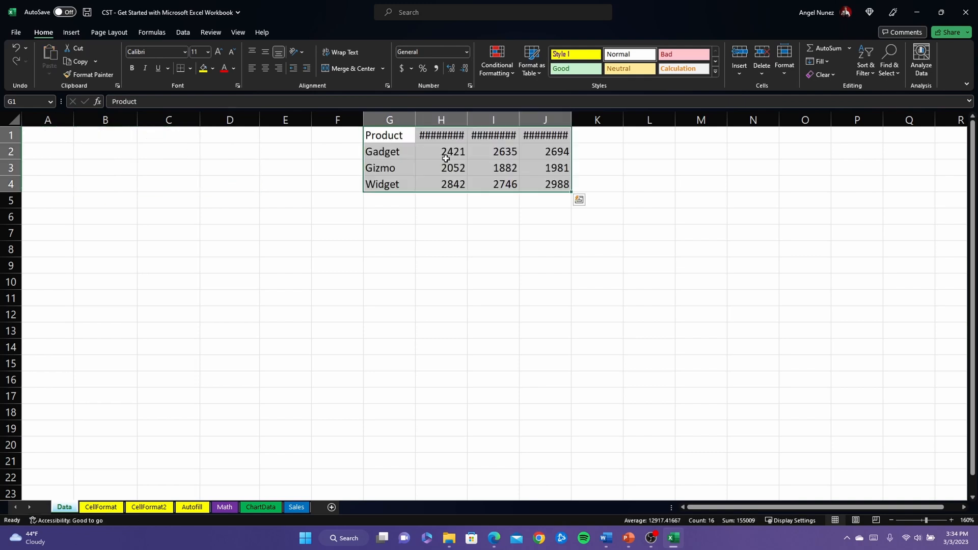
- AutoFit columns H, I and J to the moved table's date headings
{"action": "left_click", "coordinate": [457, 203]}
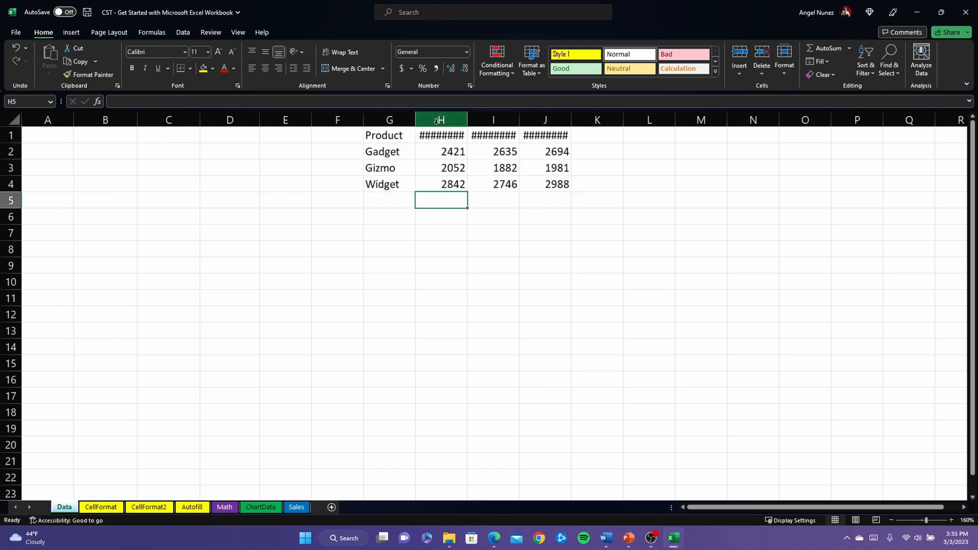
{"action": "double_click", "coordinate": [469, 121]}
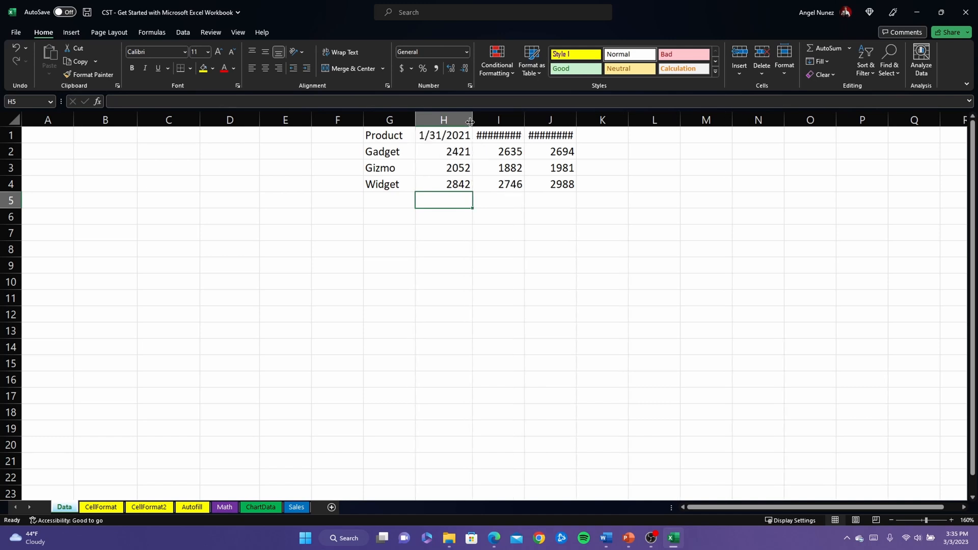
{"action": "double_click", "coordinate": [525, 120]}
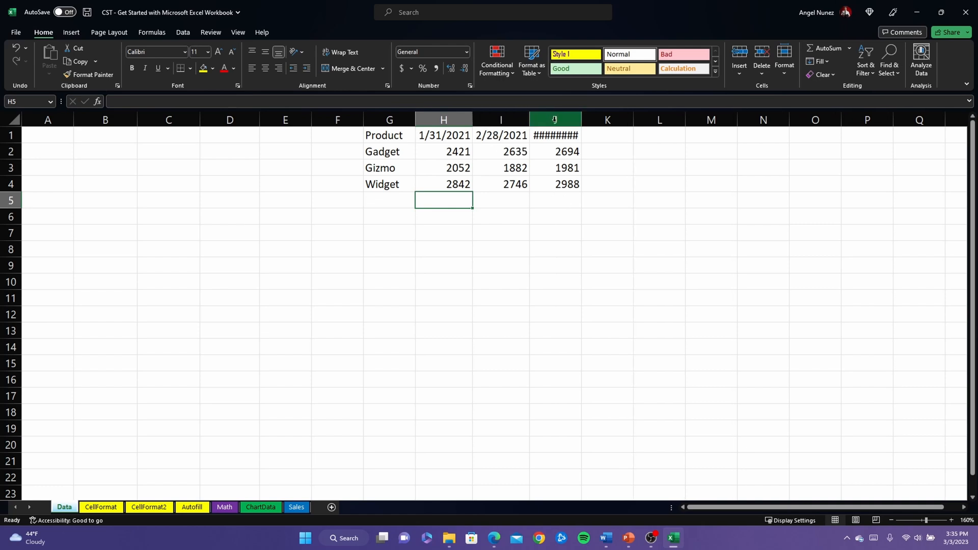
{"action": "double_click", "coordinate": [581, 121]}
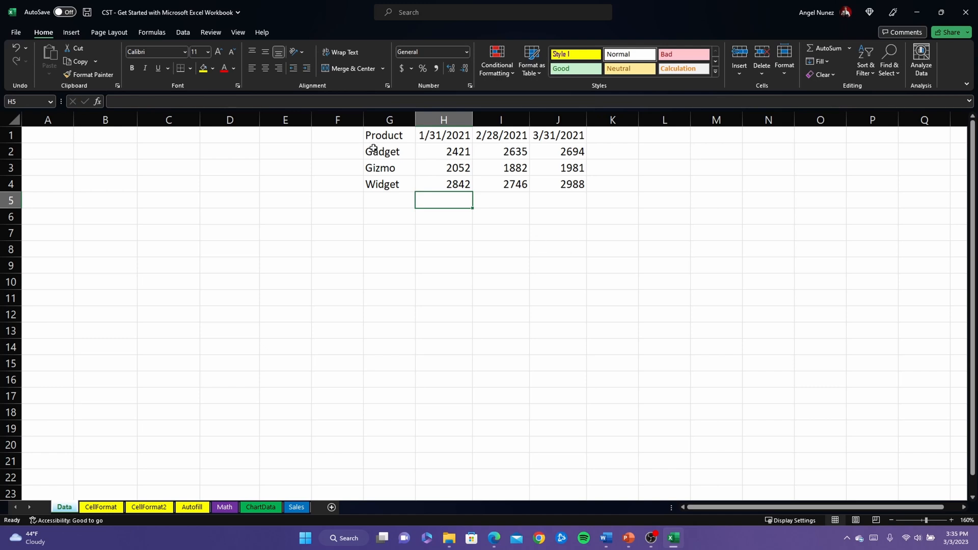
- Undo the width changes of columns H, I and J and the move of the product table
{"action": "key", "text": "ctrl+z"}
{"action": "key", "text": "ctrl+z"}
{"action": "key", "text": "ctrl+z"}
{"action": "key", "text": "ctrl+z"}
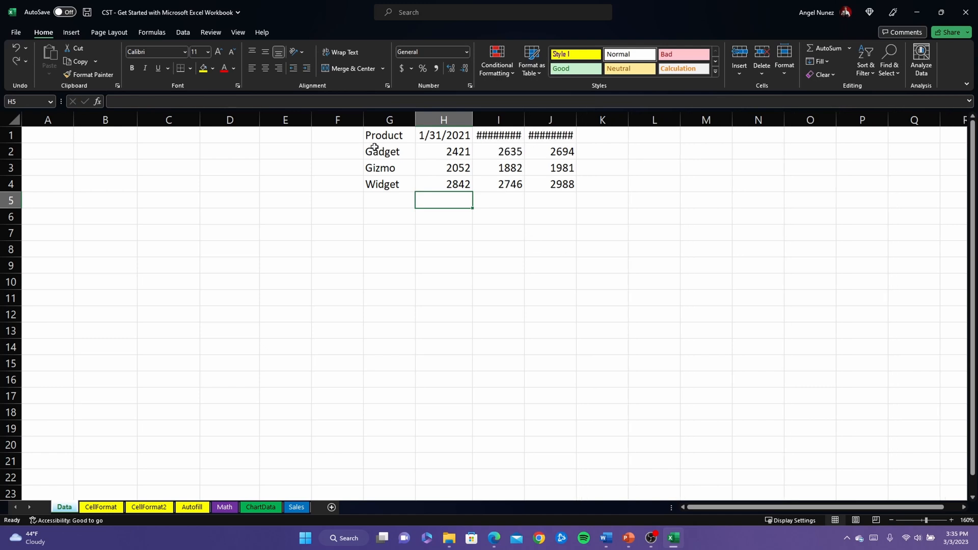
{"action": "left_click", "coordinate": [301, 187]}
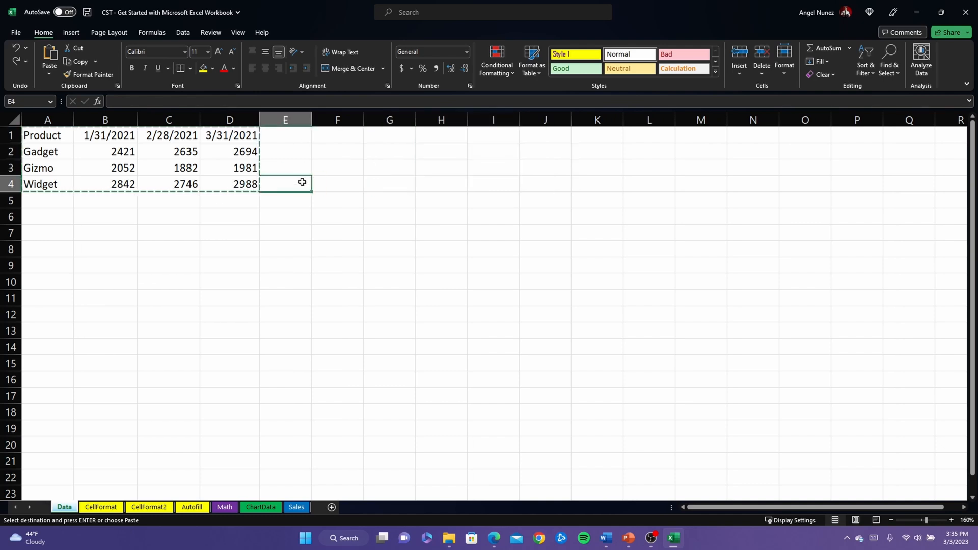
{"action": "left_click", "coordinate": [105, 139]}
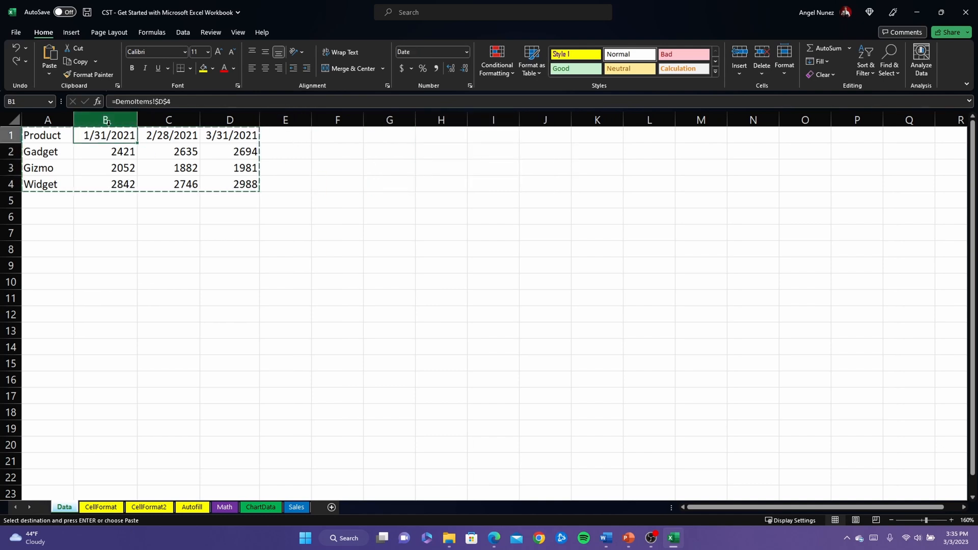
- Give the product column in A1:A4 a dark green fill and white text
{"action": "left_click", "coordinate": [35, 134]}
{"action": "left_click_drag", "start_coordinate": [35, 134], "coordinate": [55, 184]}
{"action": "key", "text": "ctrl+v"}
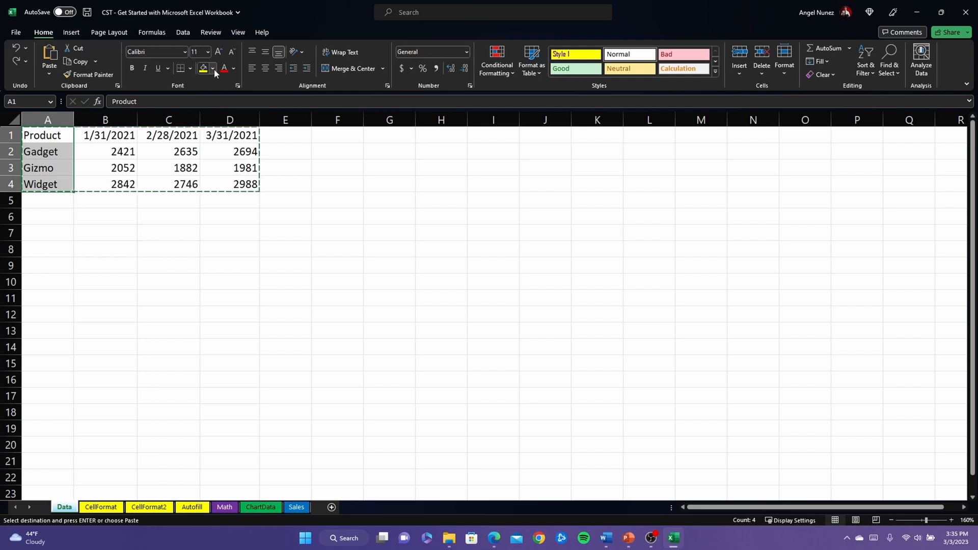
{"action": "left_click", "coordinate": [213, 68]}
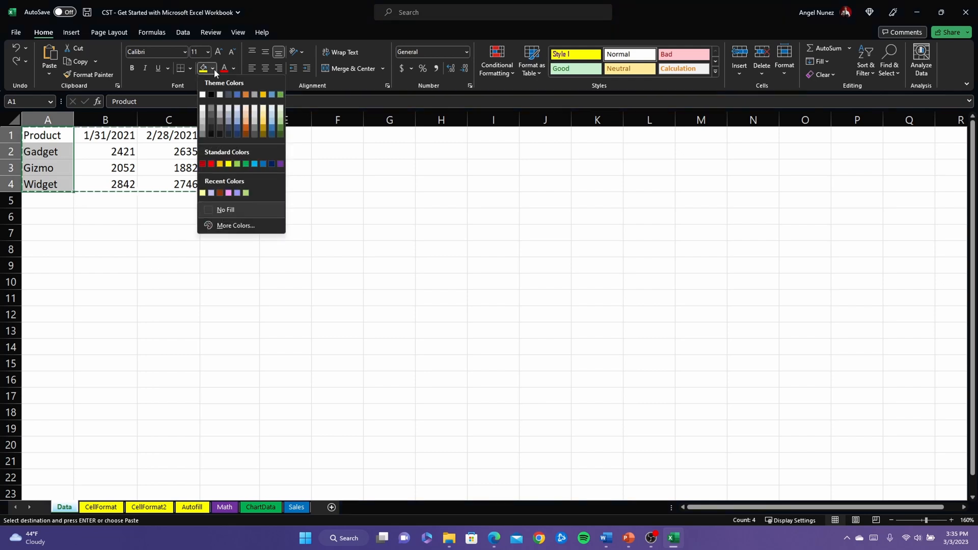
{"action": "left_click", "coordinate": [280, 131]}
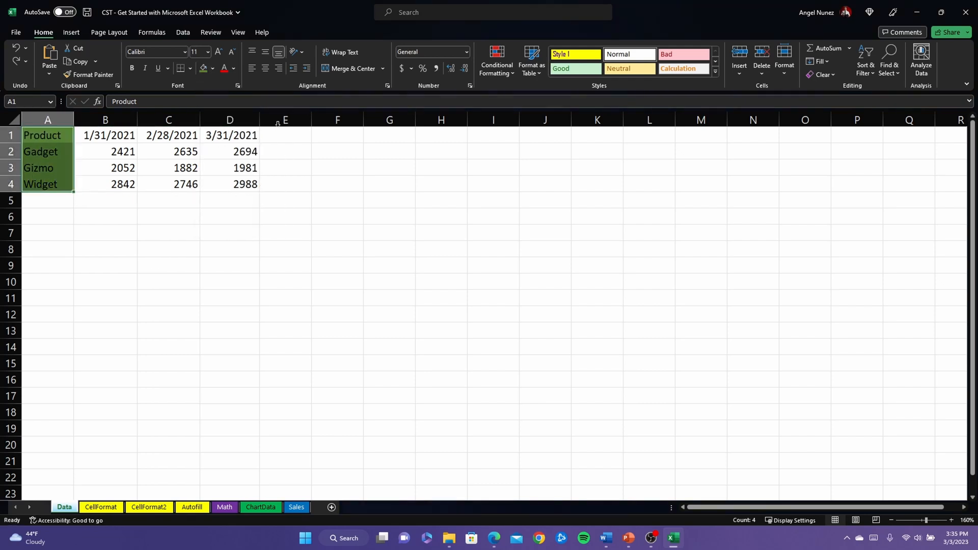
{"action": "left_click", "coordinate": [234, 70]}
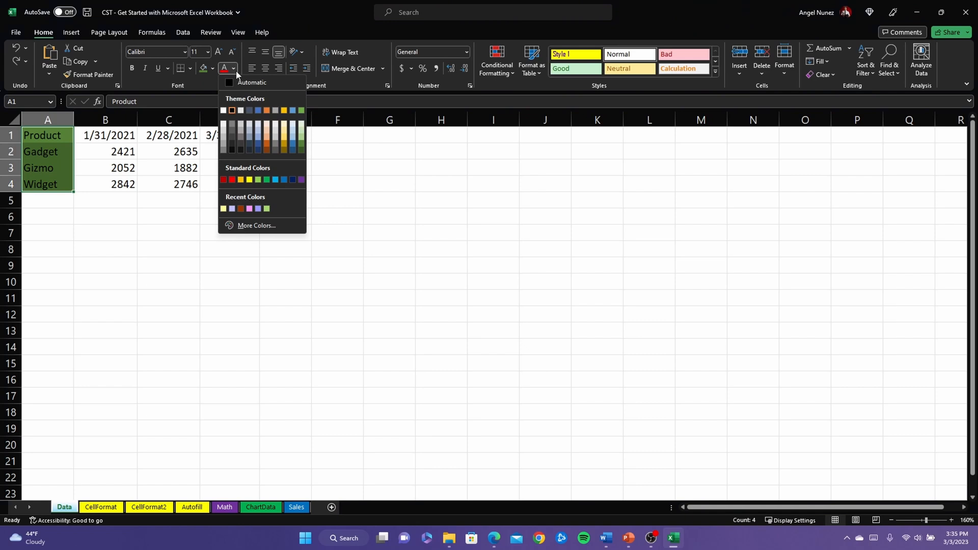
{"action": "left_click", "coordinate": [228, 112]}
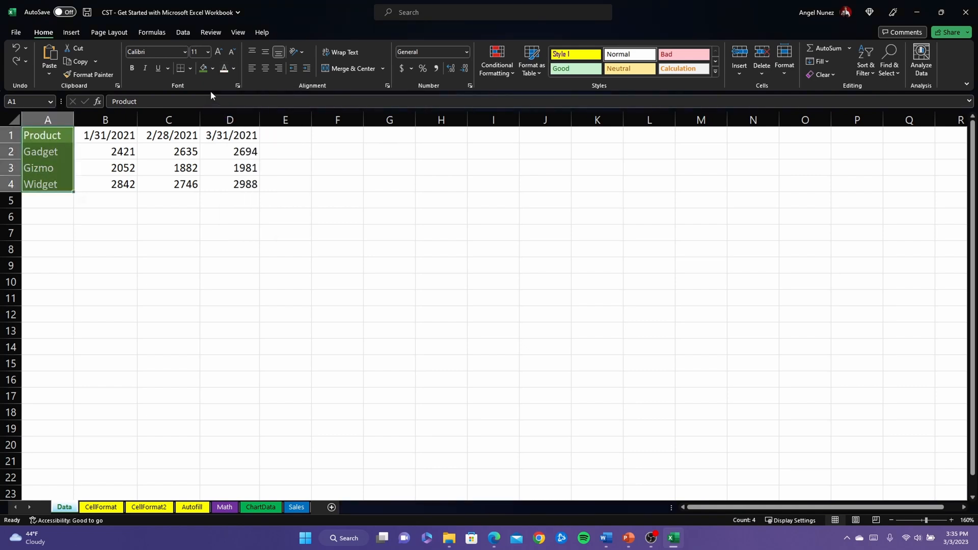
{"action": "left_click", "coordinate": [219, 182]}
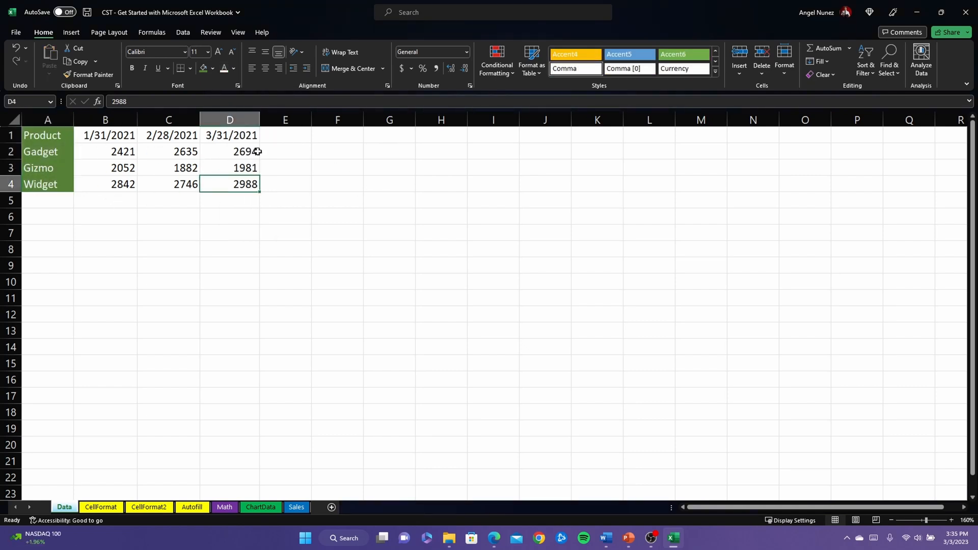
{"action": "left_click", "coordinate": [293, 153]}
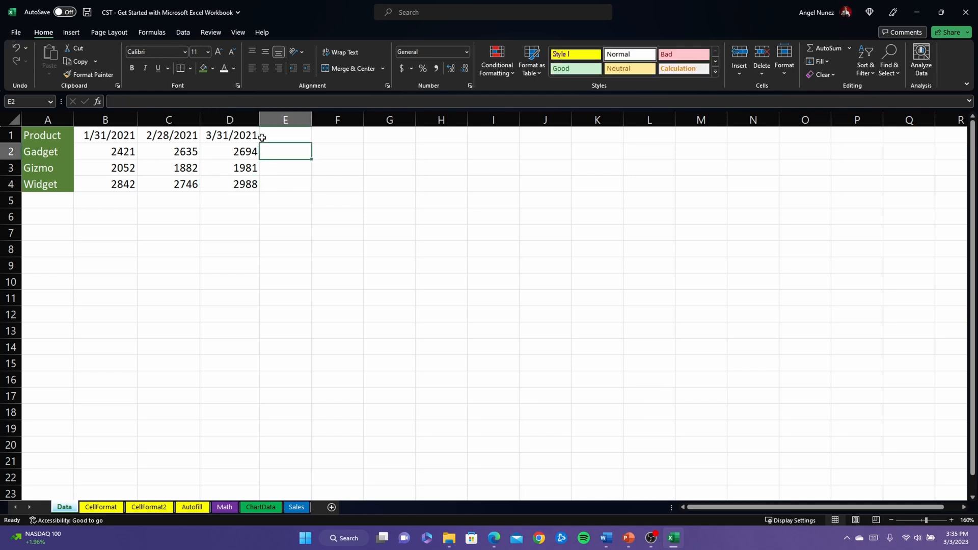
{"action": "left_click", "coordinate": [316, 153]}
{"action": "left_click", "coordinate": [323, 166]}
{"action": "left_click", "coordinate": [331, 194]}
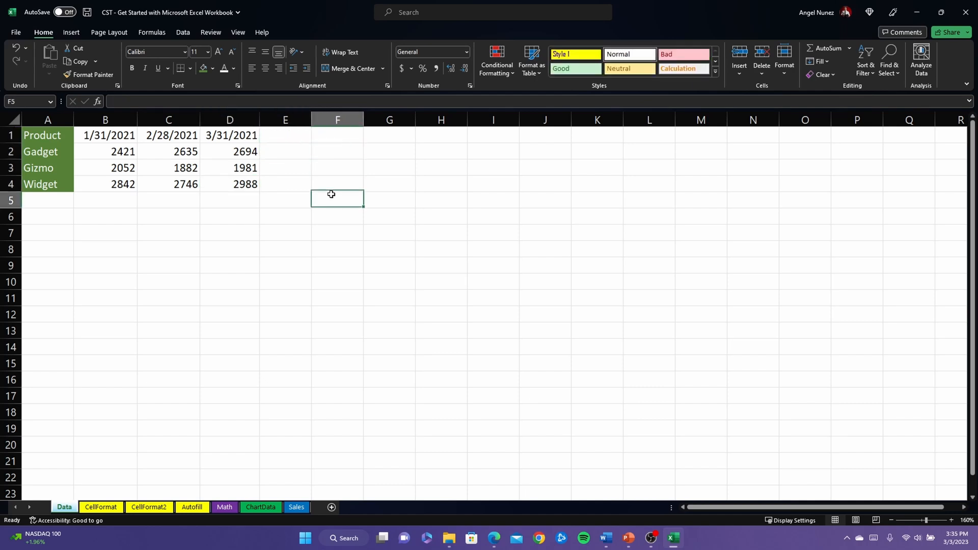
{"action": "left_click", "coordinate": [297, 179]}
{"action": "left_click", "coordinate": [295, 168]}
{"action": "left_click", "coordinate": [265, 153]}
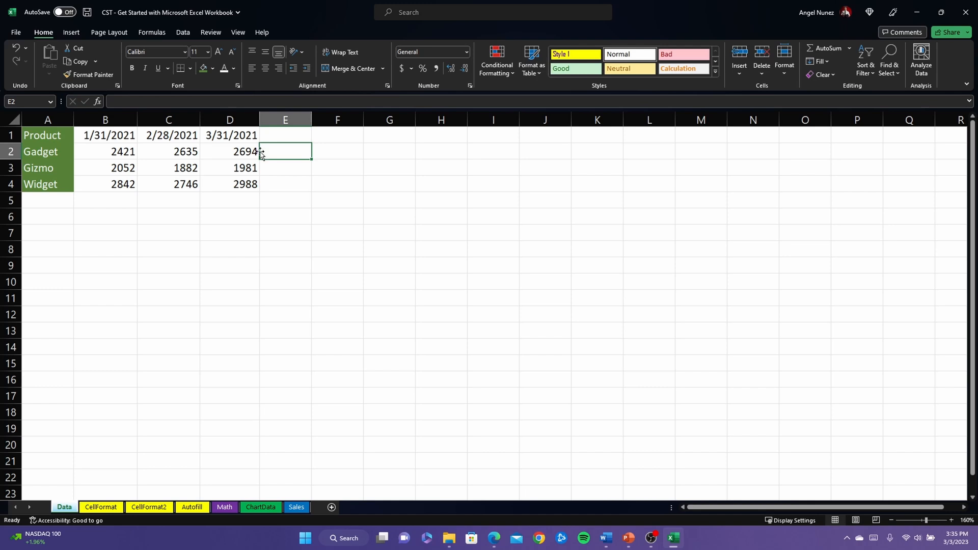
- Apply All Borders to the whole product table in A1:D4
{"action": "left_click", "coordinate": [35, 133]}
{"action": "left_click_drag", "start_coordinate": [35, 133], "coordinate": [245, 184]}
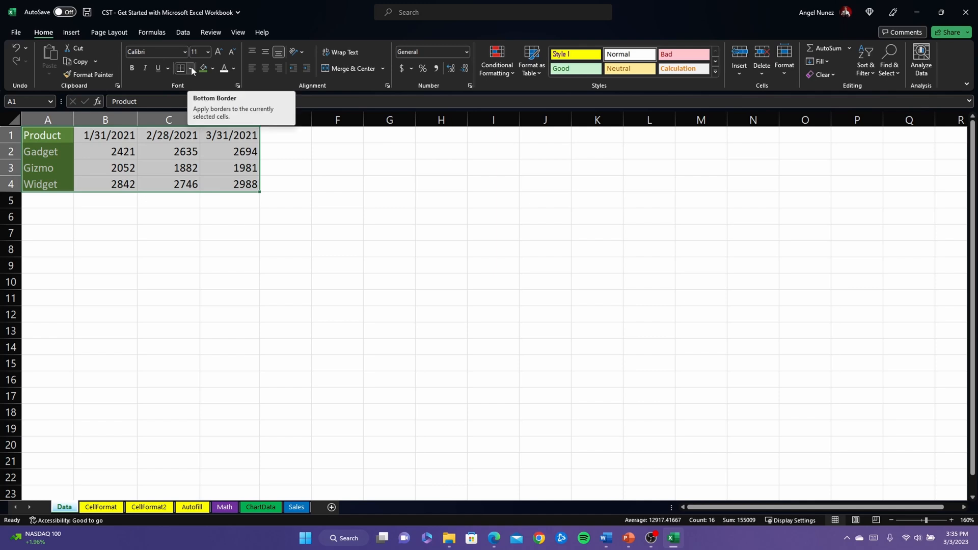
{"action": "left_click", "coordinate": [190, 69]}
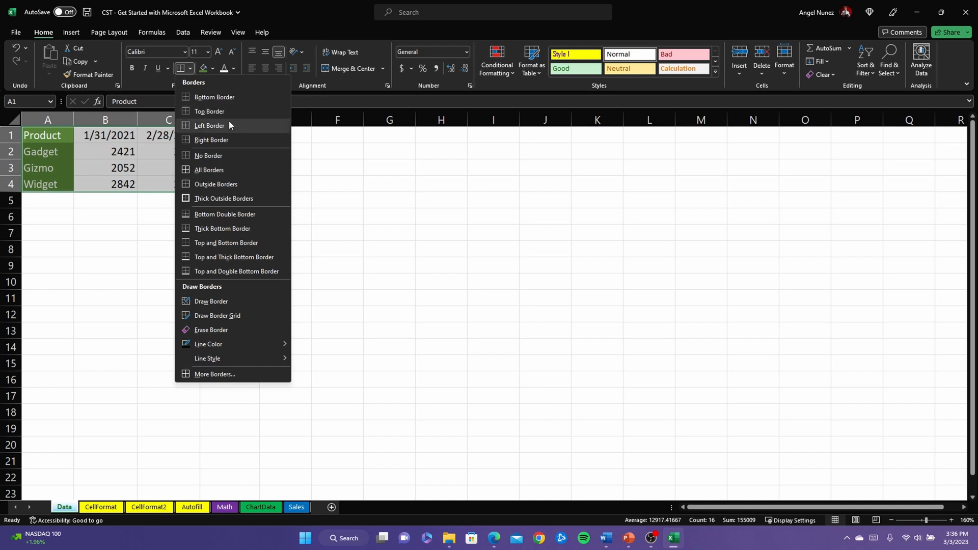
{"action": "left_click", "coordinate": [210, 175]}
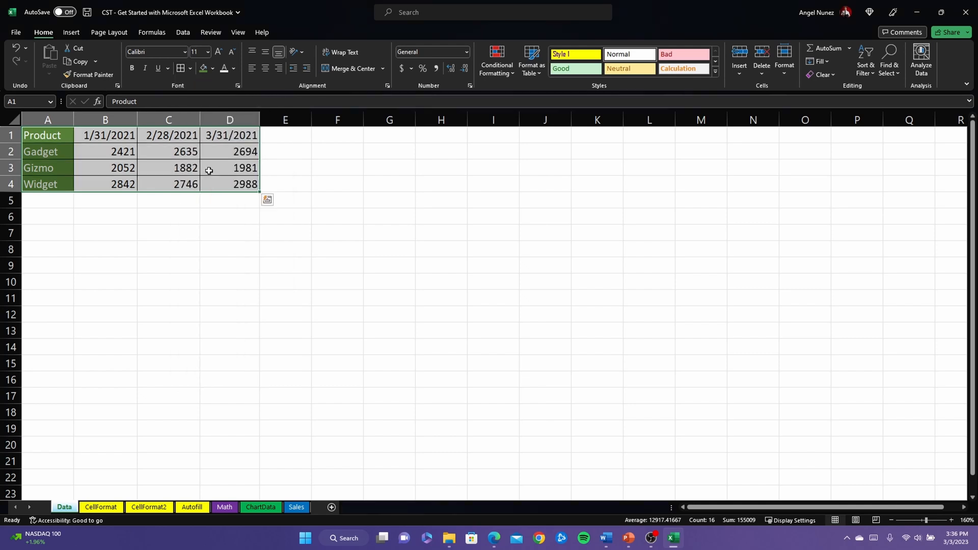
{"action": "left_click", "coordinate": [196, 211]}
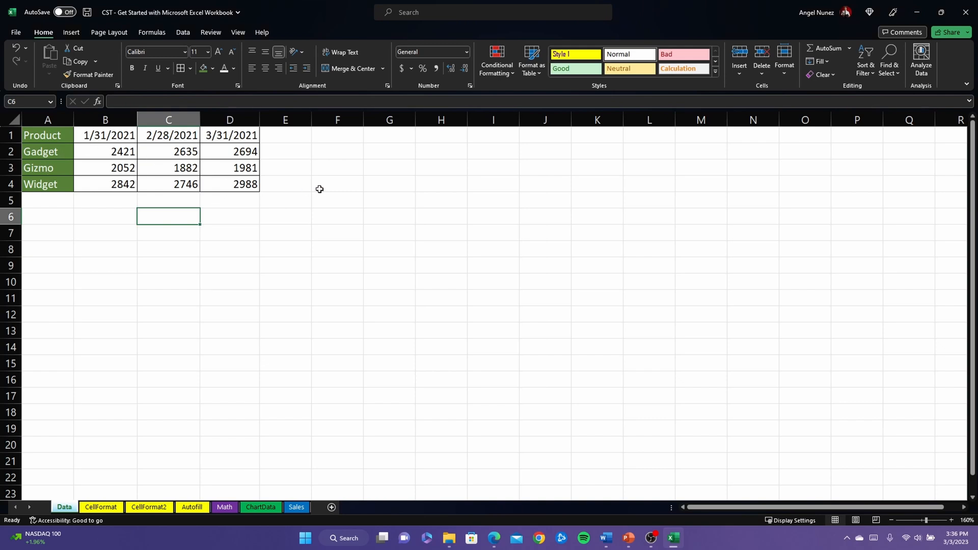
{"action": "left_click", "coordinate": [147, 164]}
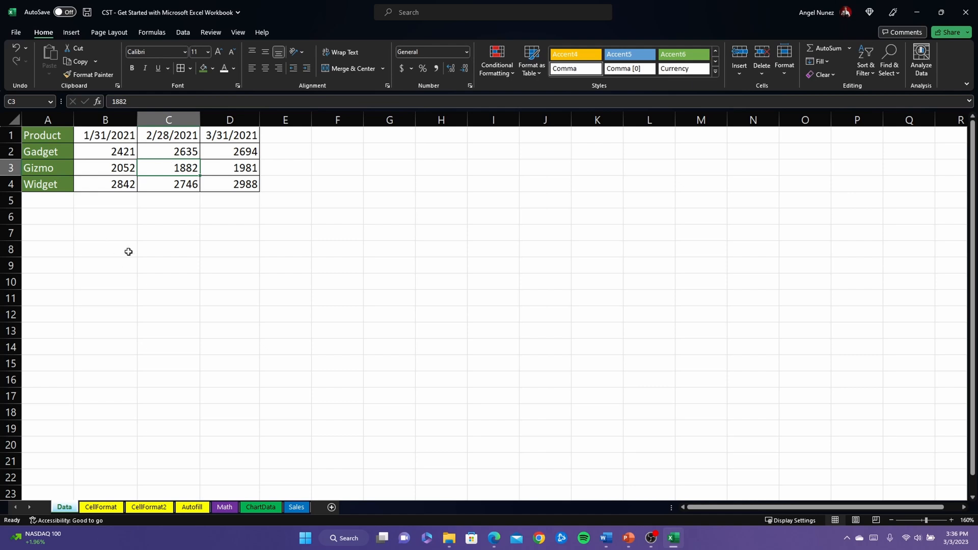
- Open the CellFormat sheet and compare the General row's unformatted value with its target
{"action": "left_click", "coordinate": [103, 507]}
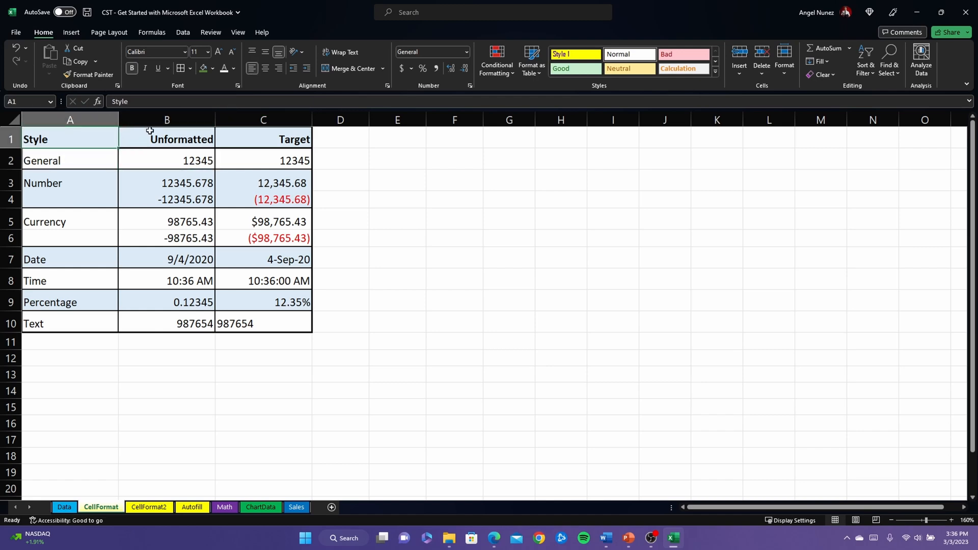
{"action": "left_click", "coordinate": [185, 140]}
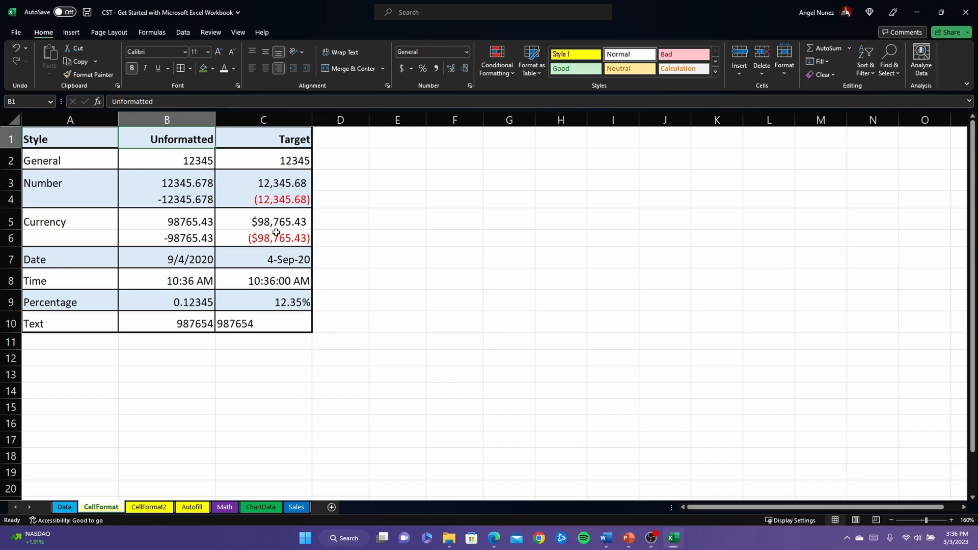
{"action": "left_click", "coordinate": [290, 162]}
{"action": "left_click", "coordinate": [77, 163]}
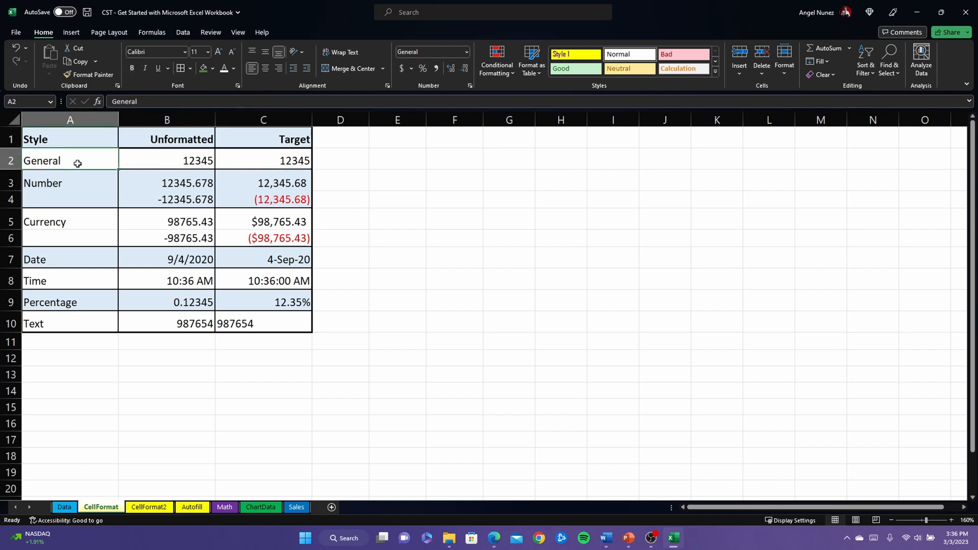
{"action": "left_click", "coordinate": [190, 167]}
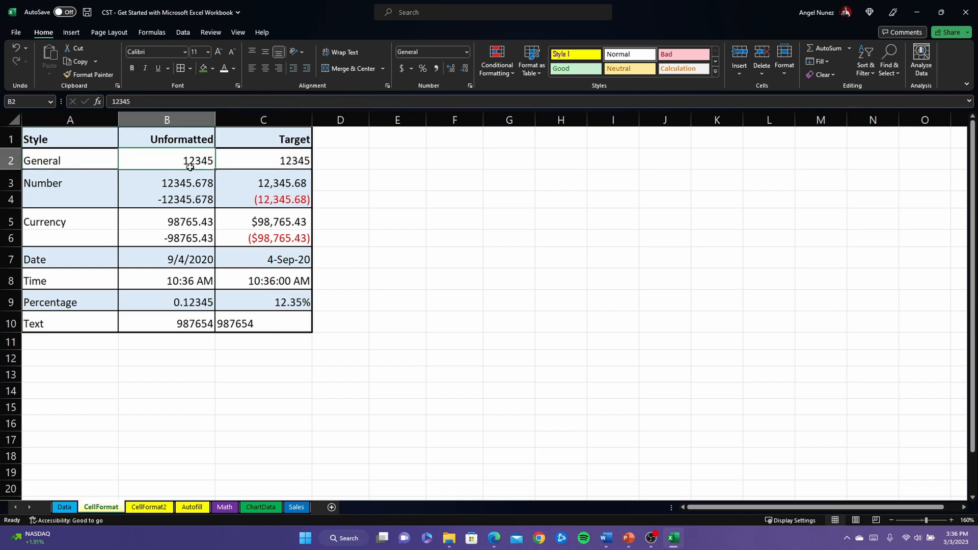
{"action": "left_click", "coordinate": [275, 160]}
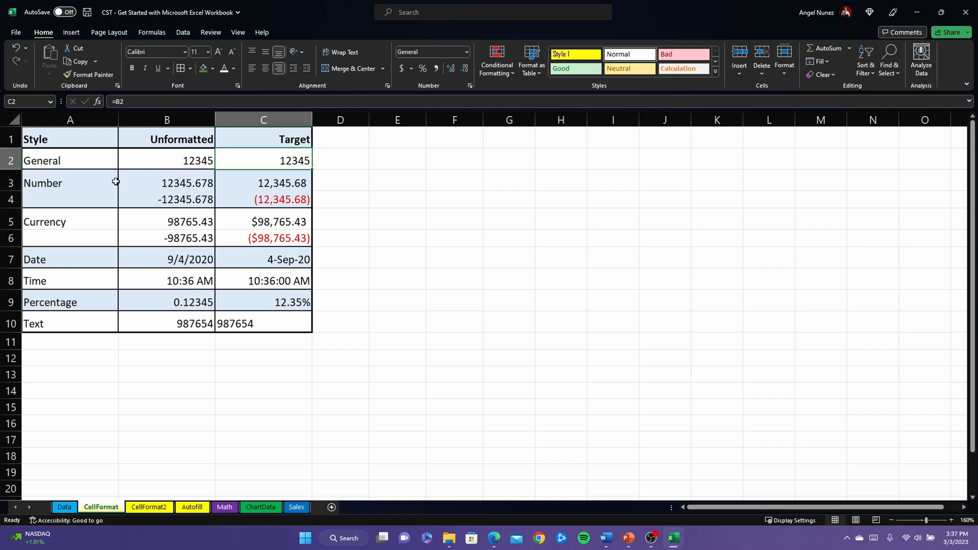
- Format the number in cell B3 with the Number format and the comma style to match its target in C3
{"action": "left_click", "coordinate": [183, 182]}
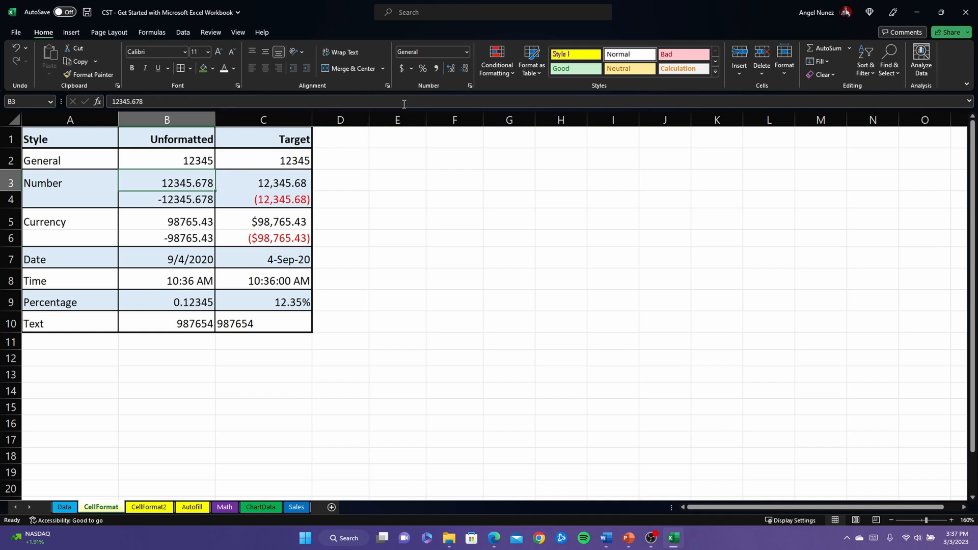
{"action": "left_click", "coordinate": [465, 53]}
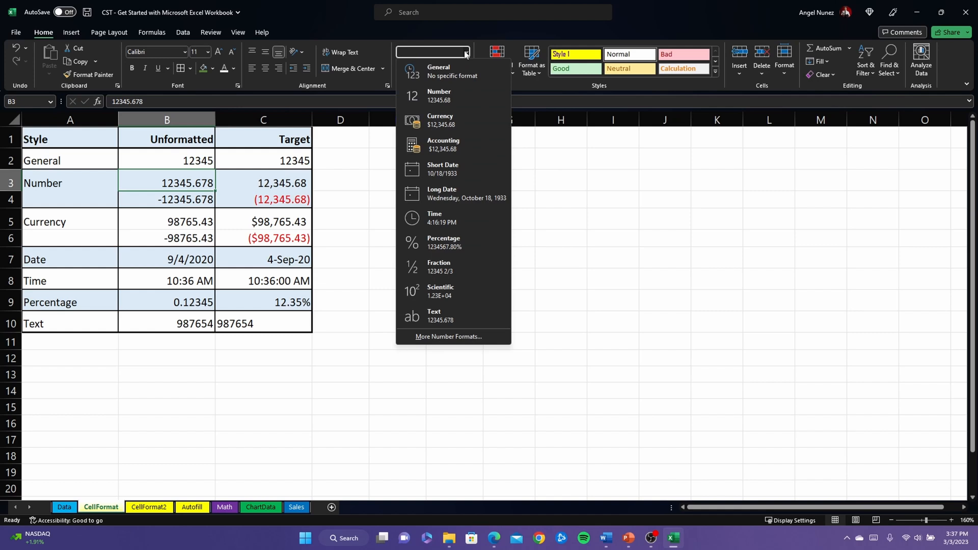
{"action": "left_click", "coordinate": [445, 100]}
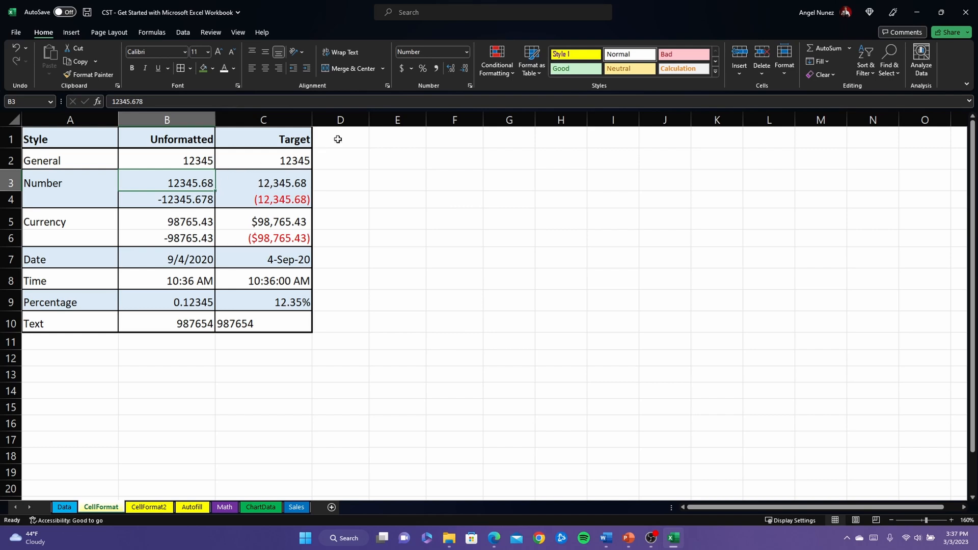
{"action": "left_click", "coordinate": [436, 69]}
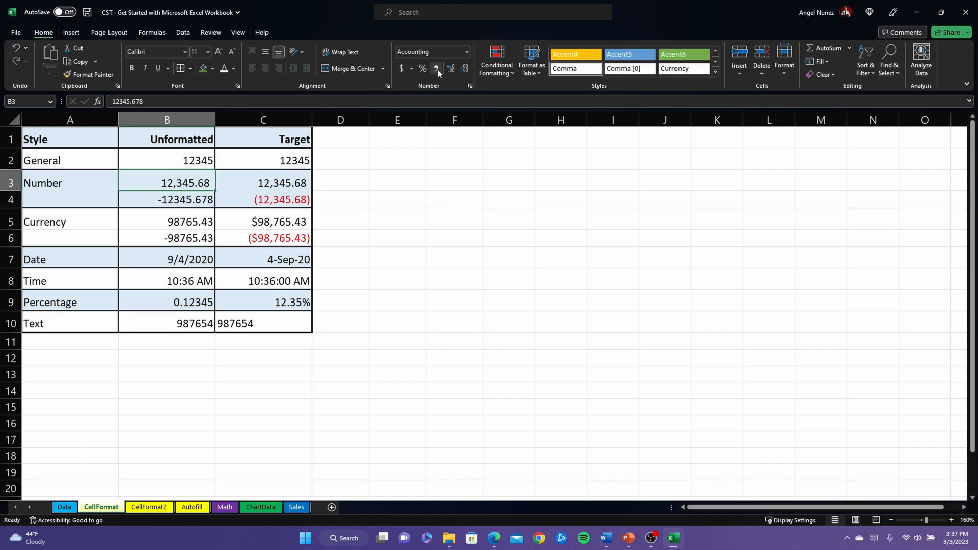
{"action": "left_click", "coordinate": [282, 182]}
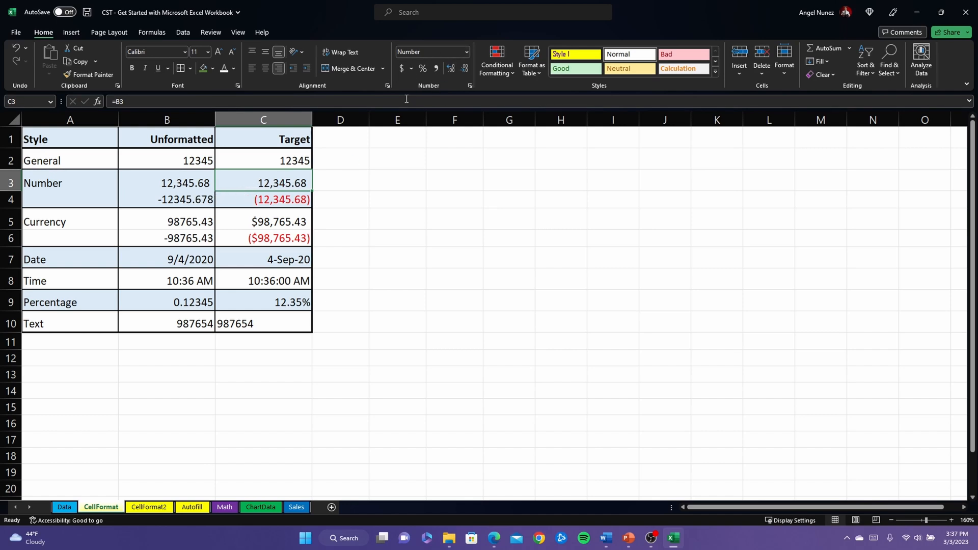
- Format cell B4 as Number with the 1000 separator and negative numbers in red parentheses
{"action": "left_click", "coordinate": [199, 202]}
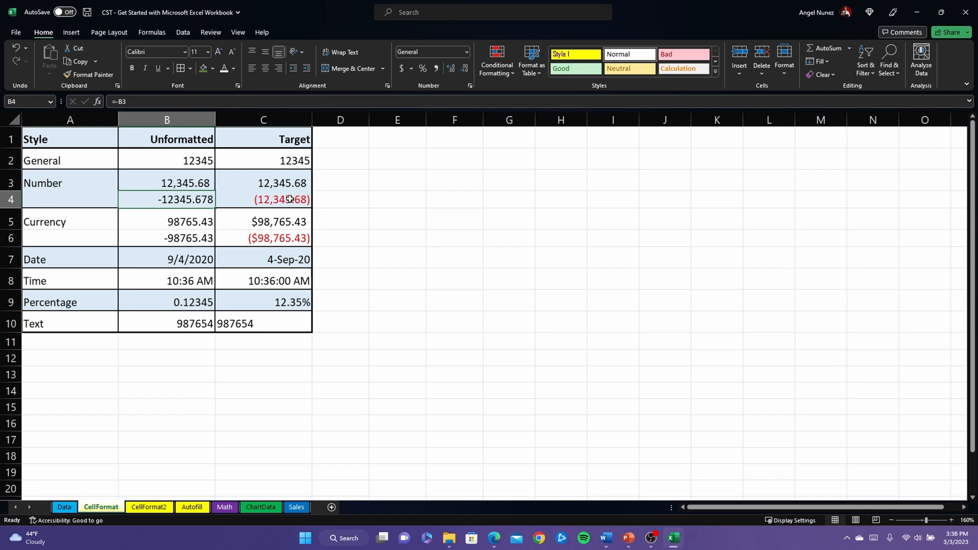
{"action": "left_click", "coordinate": [467, 52]}
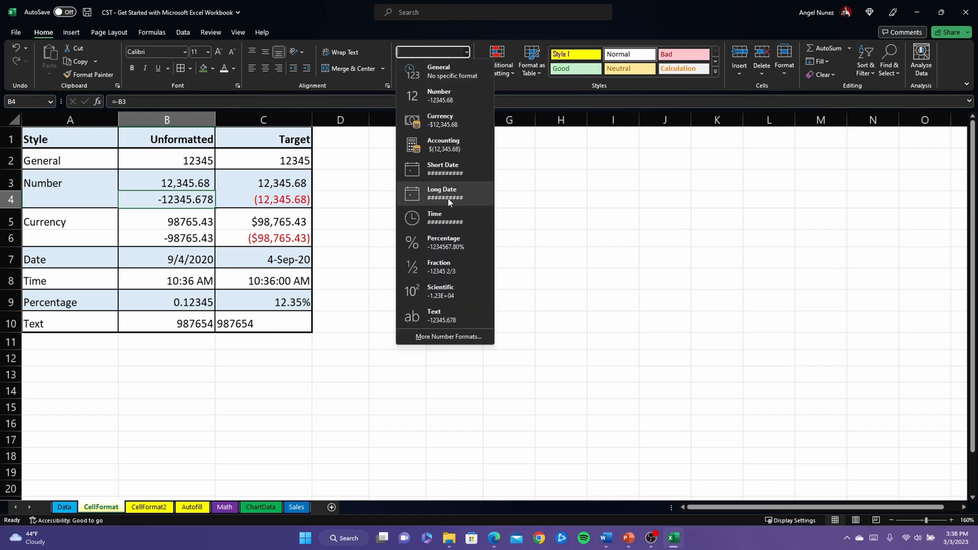
{"action": "left_click", "coordinate": [448, 337]}
{"action": "left_click_drag", "start_coordinate": [310, 133], "coordinate": [565, 94]}
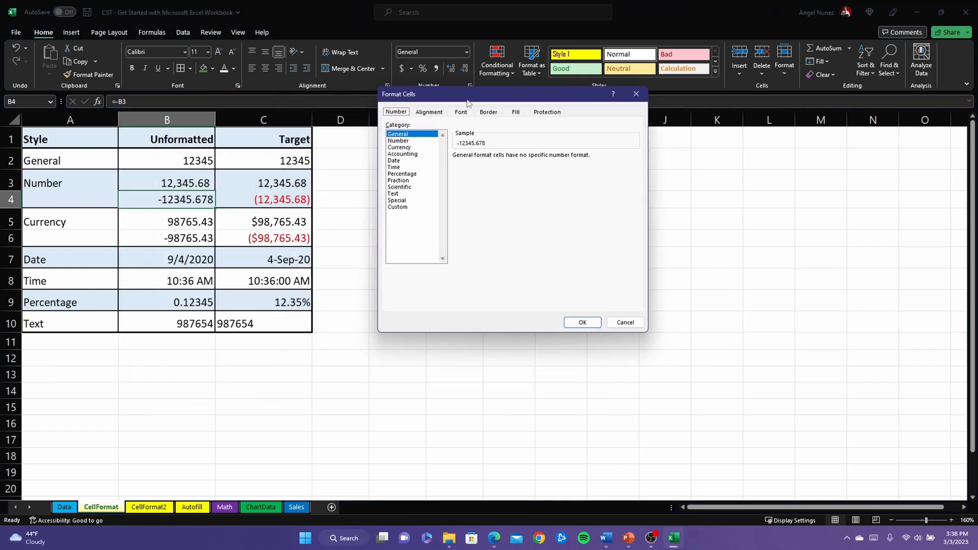
{"action": "left_click", "coordinate": [422, 142]}
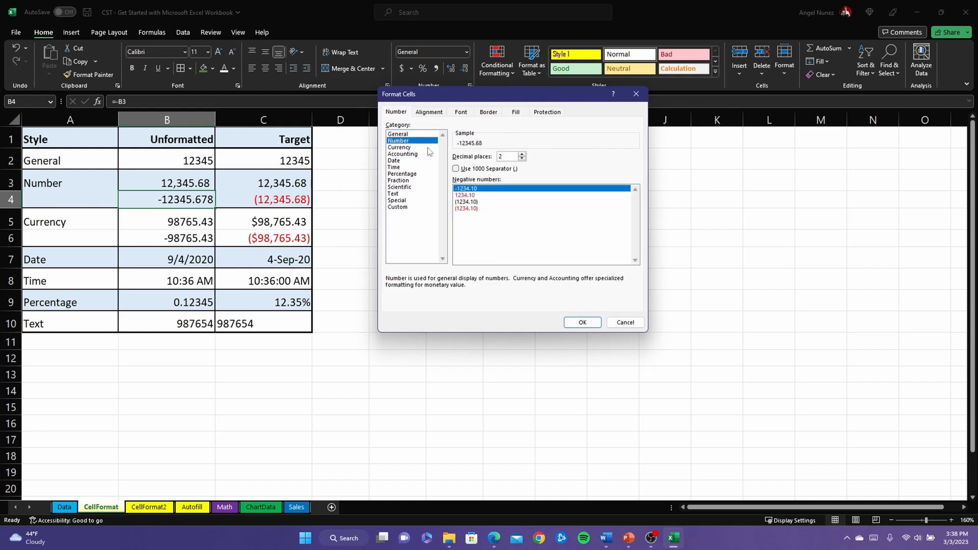
{"action": "left_click", "coordinate": [475, 209]}
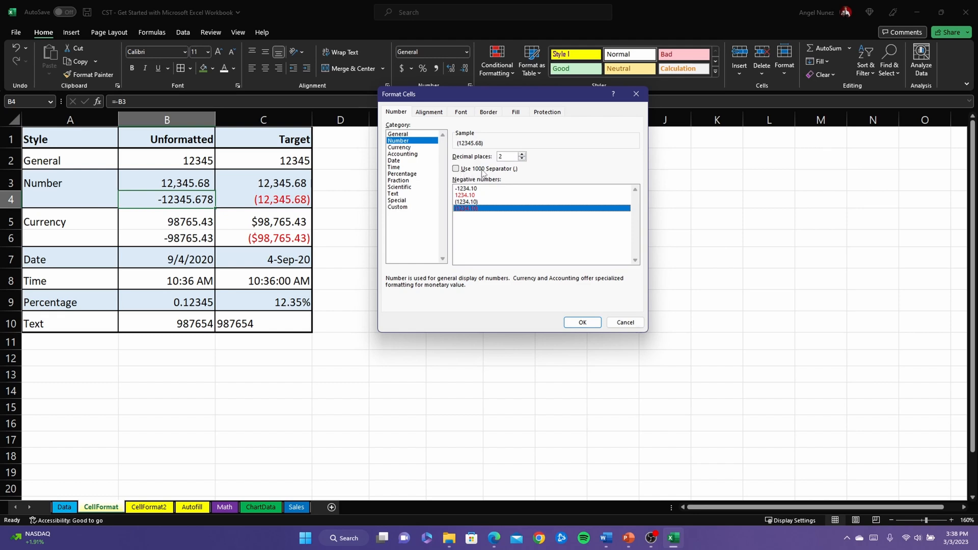
{"action": "left_click", "coordinate": [456, 169]}
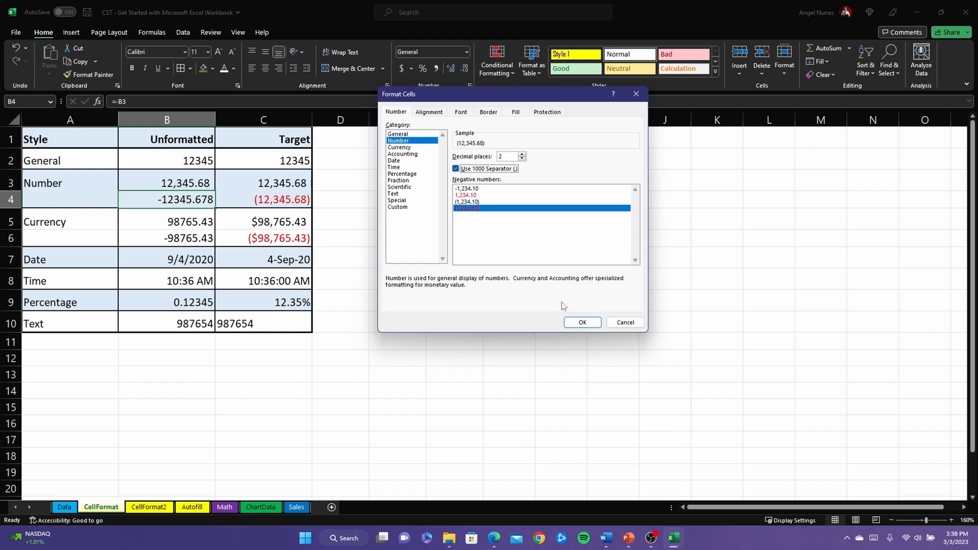
{"action": "left_click", "coordinate": [582, 323]}
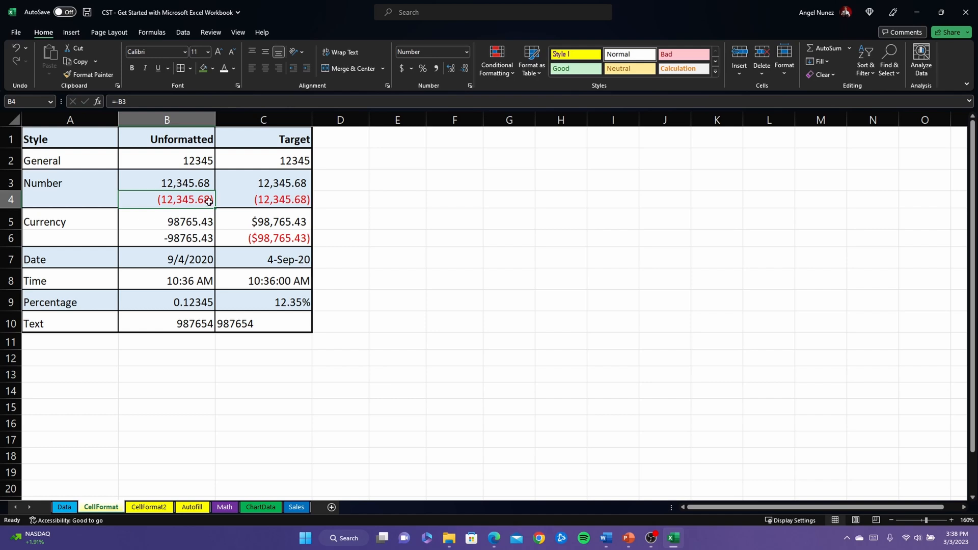
- Try the dollar Accounting format on cell B5 and look through the other currency and number format options
{"action": "left_click", "coordinate": [176, 218]}
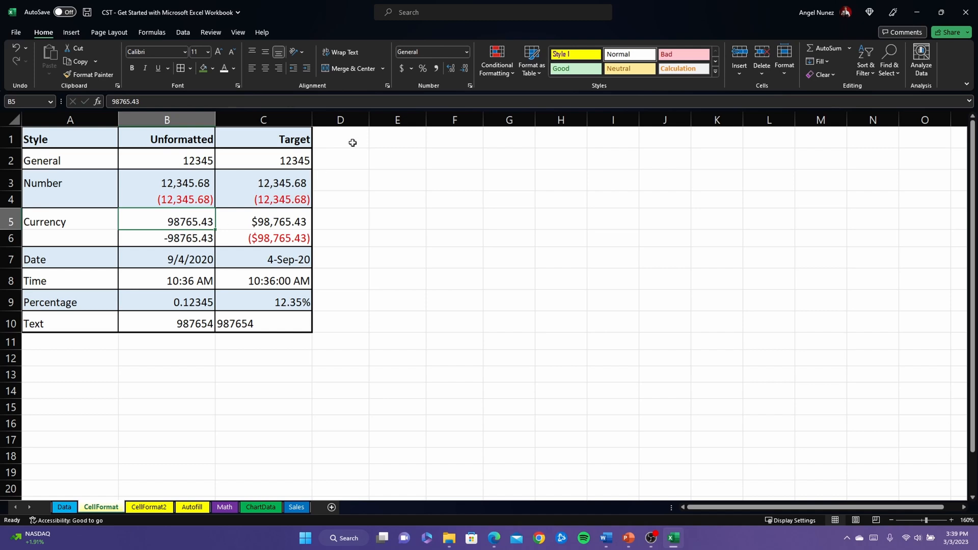
{"action": "left_click", "coordinate": [401, 70]}
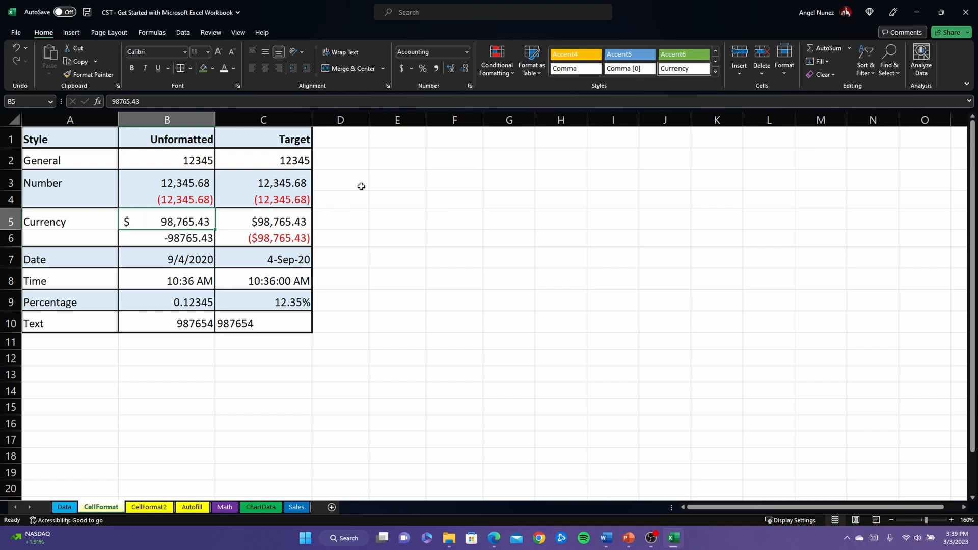
{"action": "left_click", "coordinate": [412, 69]}
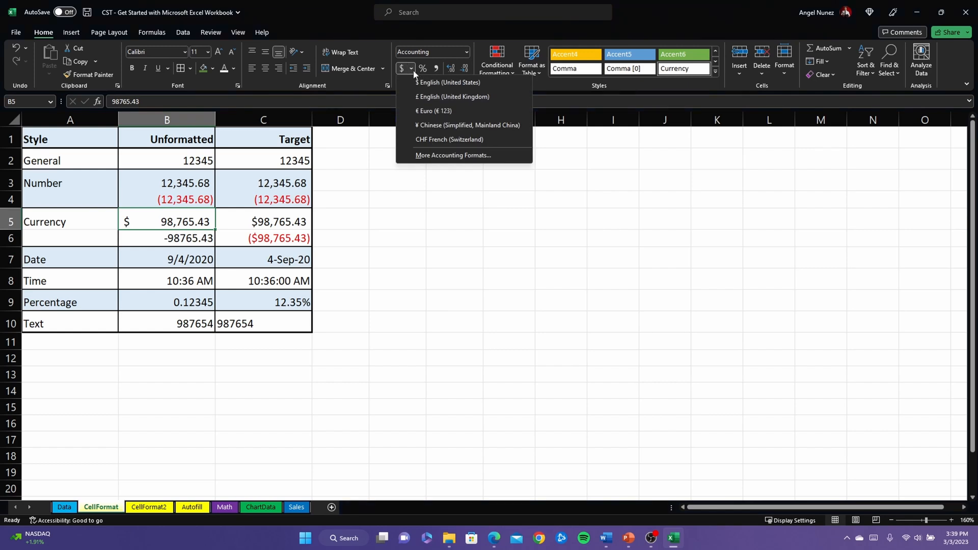
{"action": "left_click", "coordinate": [413, 67]}
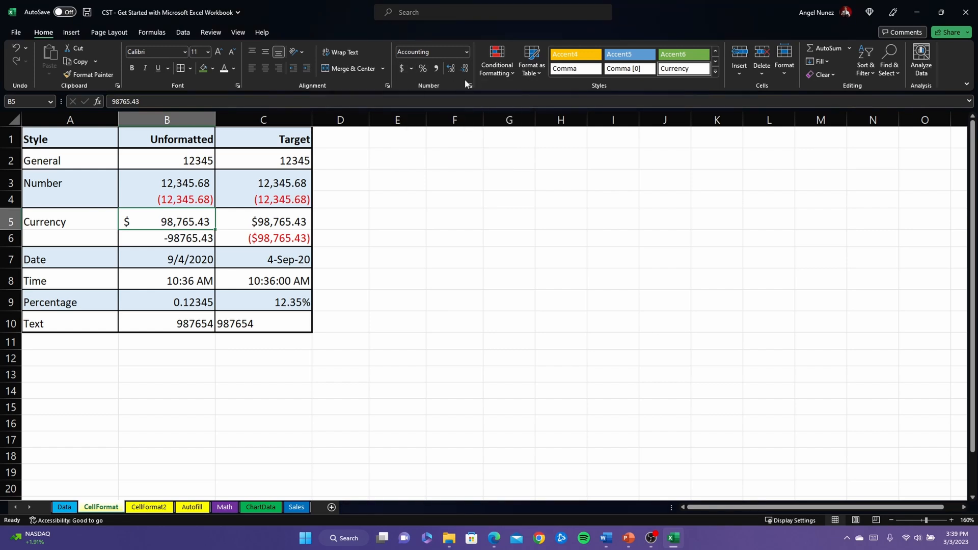
{"action": "left_click", "coordinate": [465, 53]}
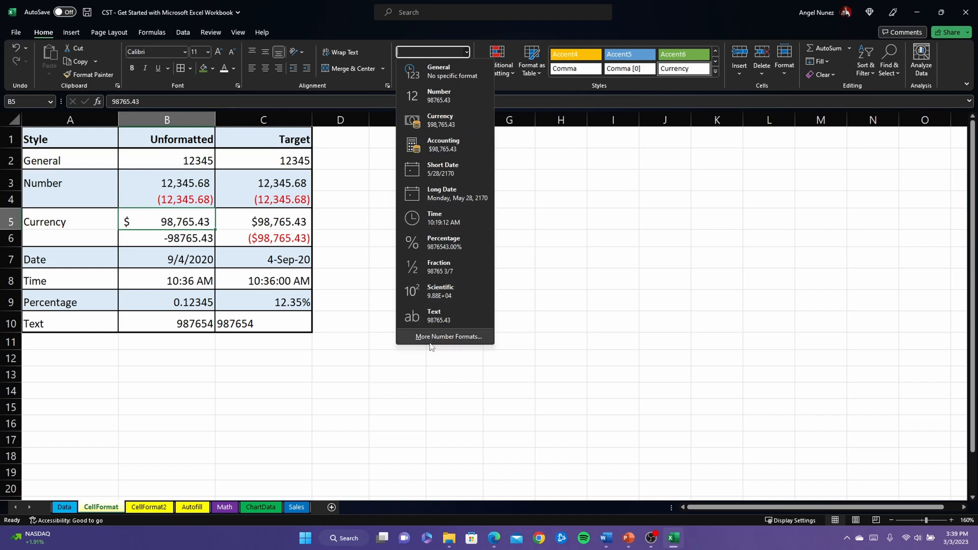
{"action": "left_click", "coordinate": [553, 188]}
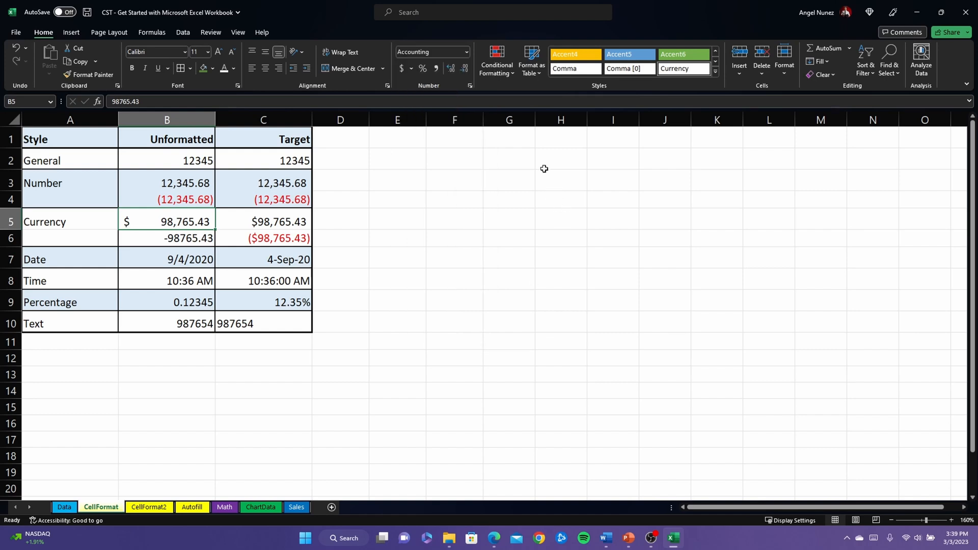
- Format cell B5 as Currency with two decimals, the $ symbol and the -$1,234.10 negative number style
{"action": "left_click", "coordinate": [469, 86]}
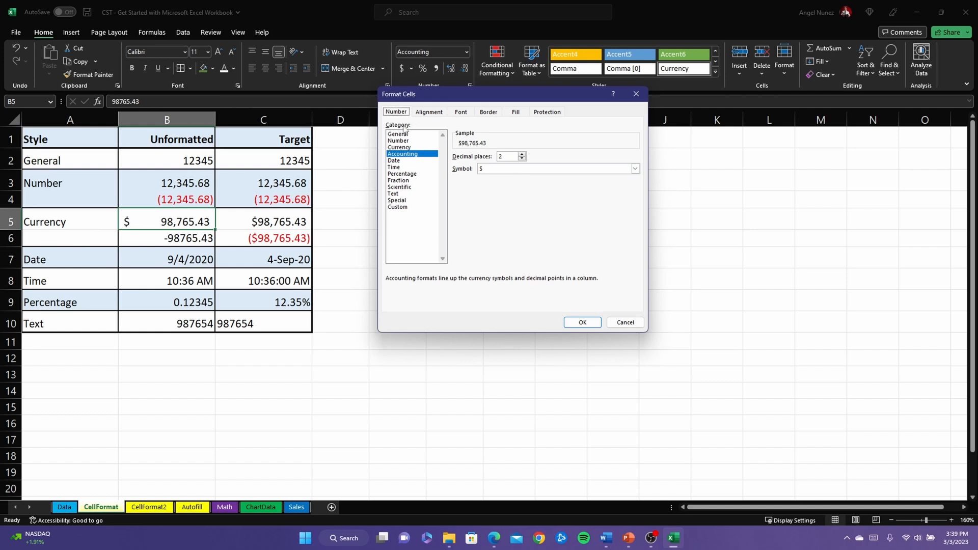
{"action": "left_click", "coordinate": [401, 147]}
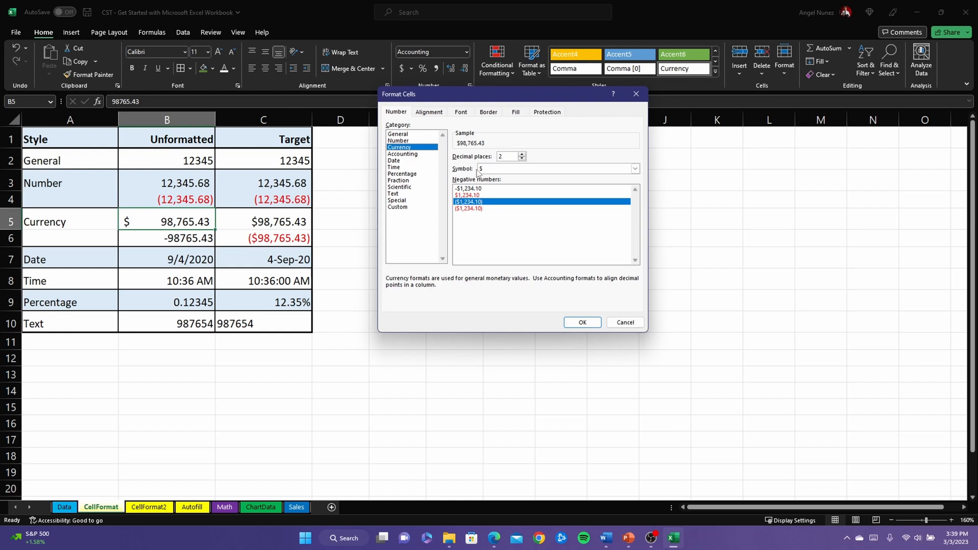
{"action": "left_click", "coordinate": [478, 188]}
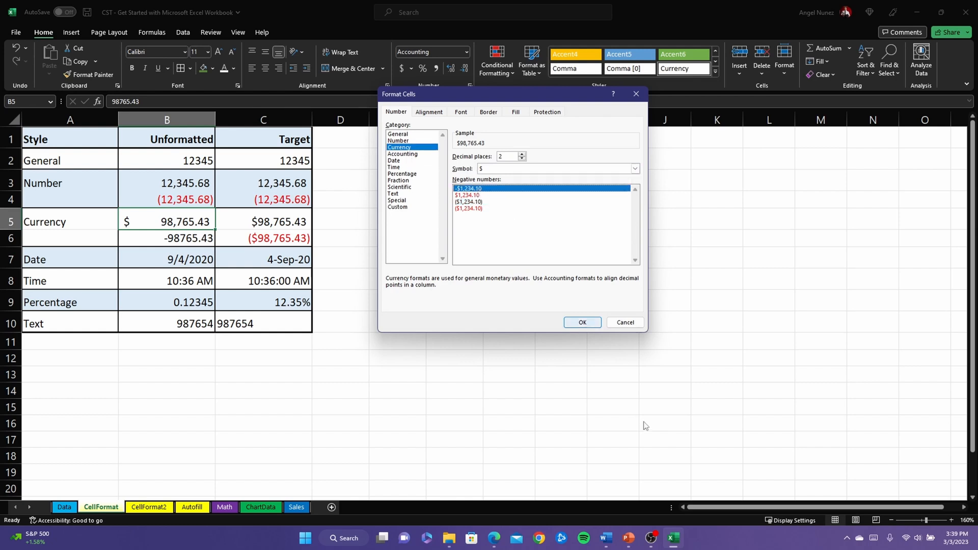
{"action": "left_click", "coordinate": [582, 323]}
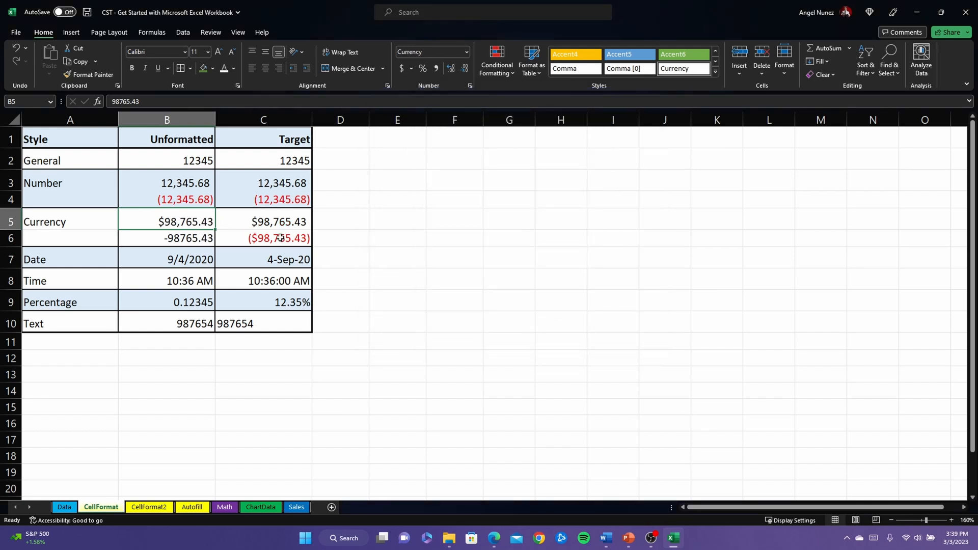
- Format cell B6 as Currency with two decimals, the $ symbol and negative numbers in red parentheses
{"action": "left_click", "coordinate": [178, 240]}
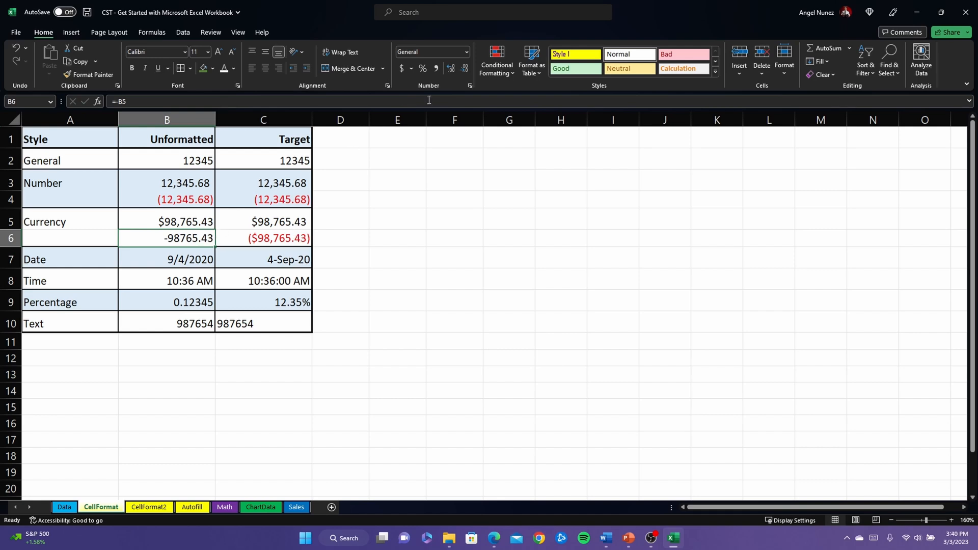
{"action": "left_click", "coordinate": [470, 86]}
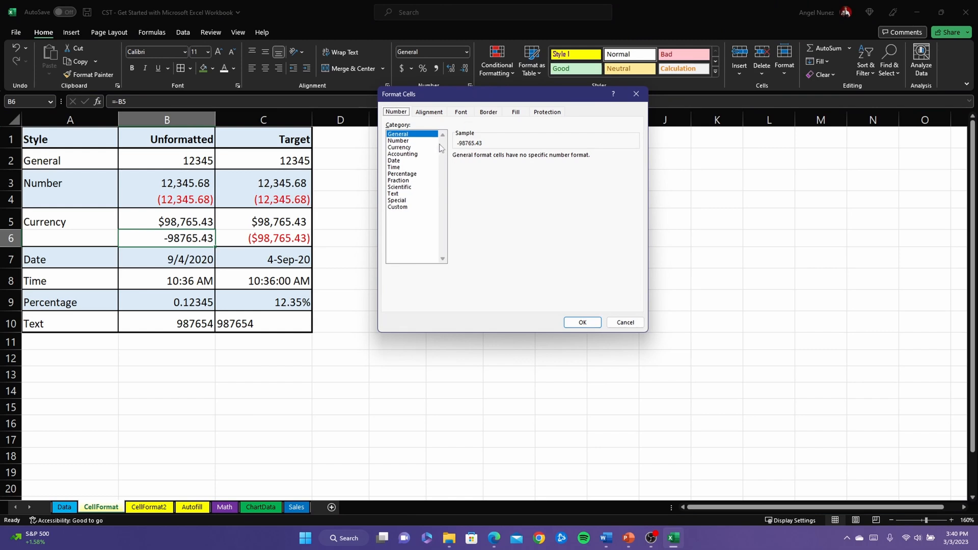
{"action": "left_click", "coordinate": [413, 148]}
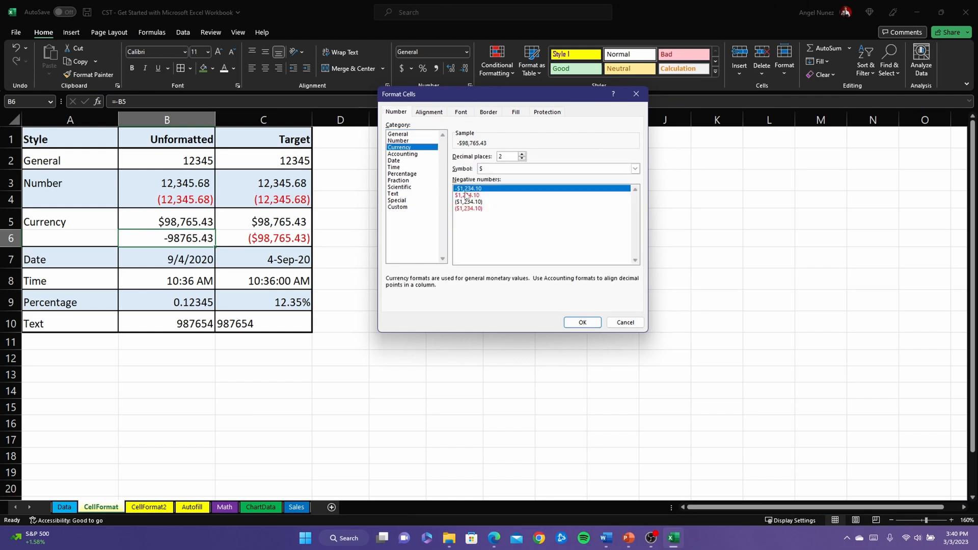
{"action": "left_click", "coordinate": [474, 209]}
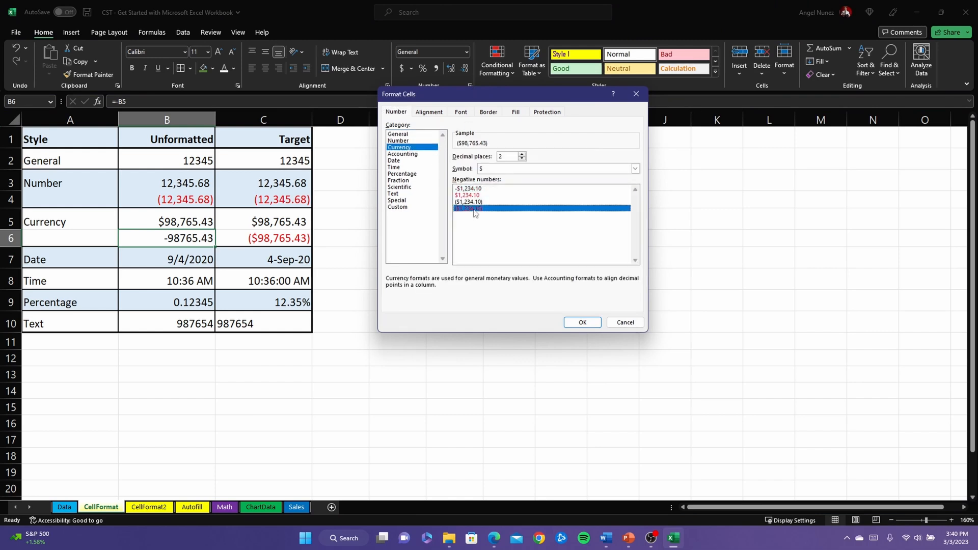
{"action": "left_click", "coordinate": [582, 322]}
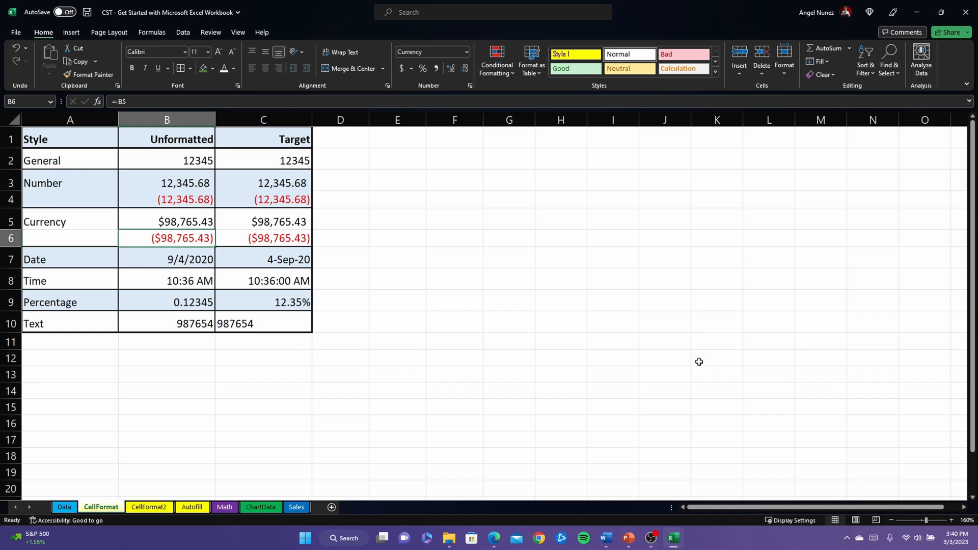
- Format the date in cell B7 with the 14-Mar-12 type that shows no leading zero, matching 4-Sep-20
{"action": "left_click", "coordinate": [184, 260]}
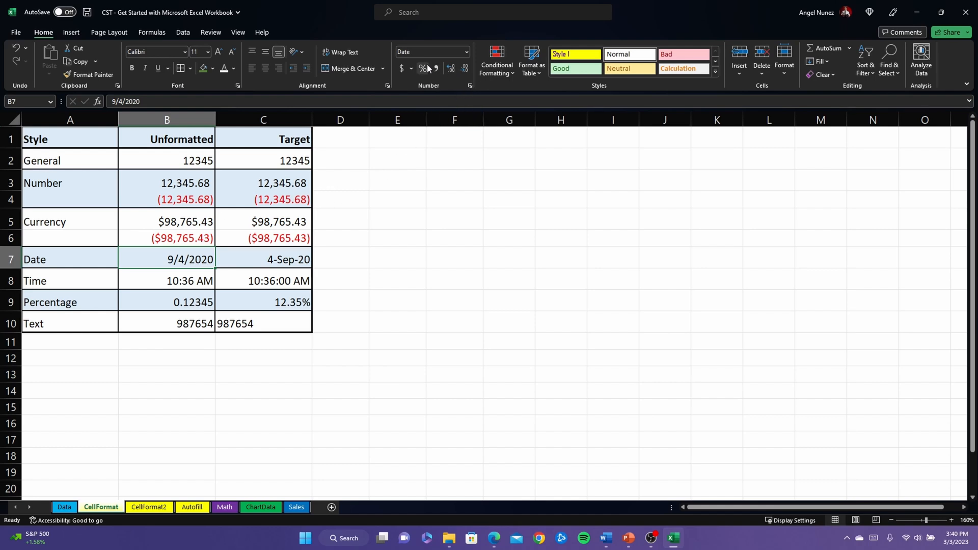
{"action": "left_click", "coordinate": [469, 86]}
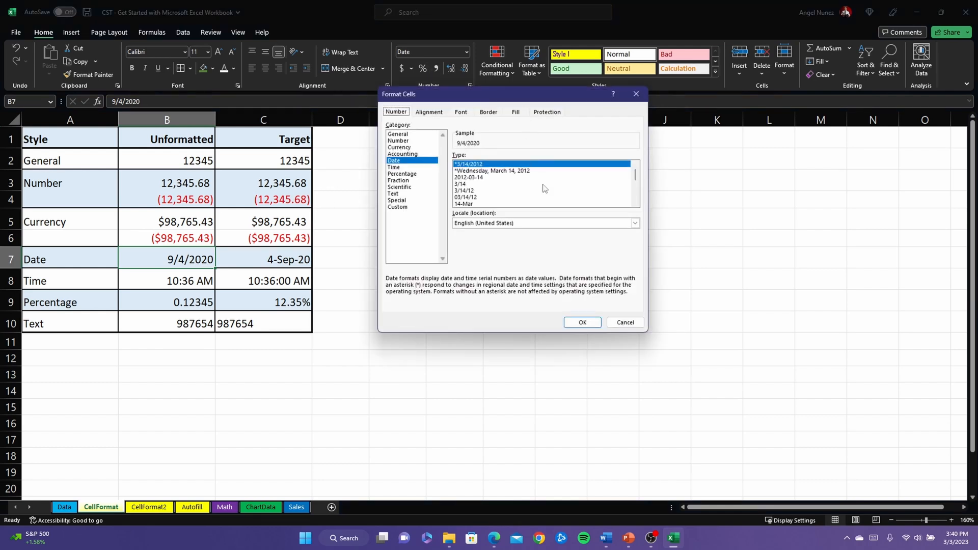
{"action": "scroll", "coordinate": [486, 199], "scroll_direction": "down", "scroll_amount": 1}
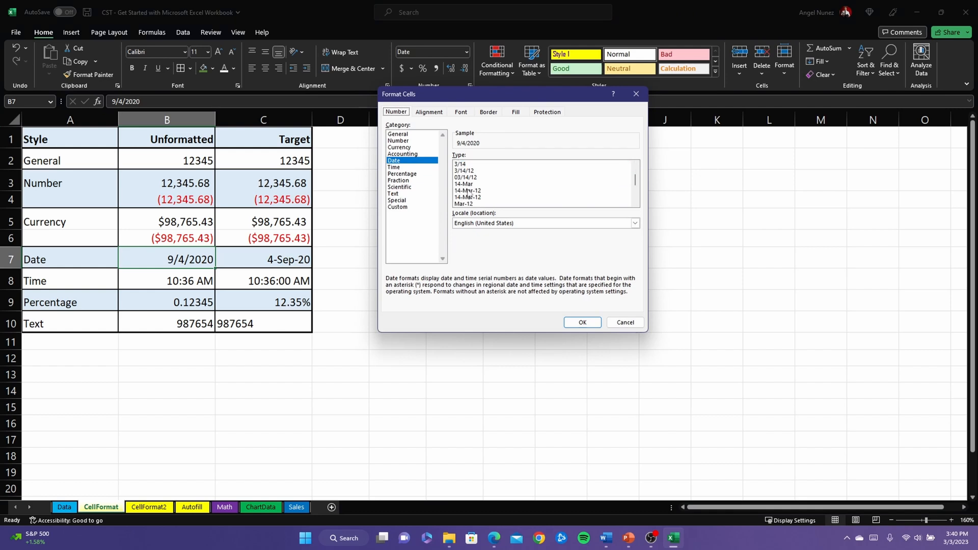
{"action": "left_click", "coordinate": [473, 191]}
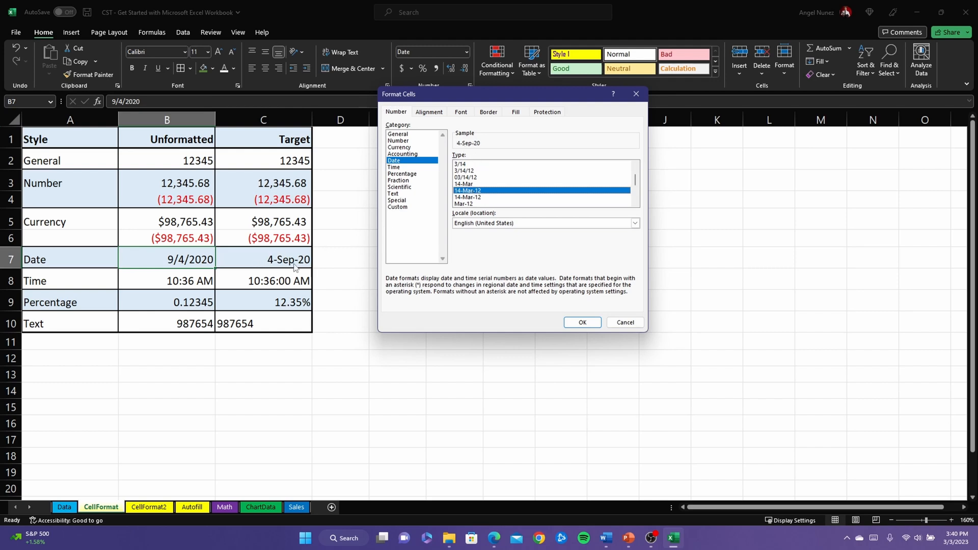
{"action": "left_click", "coordinate": [478, 197]}
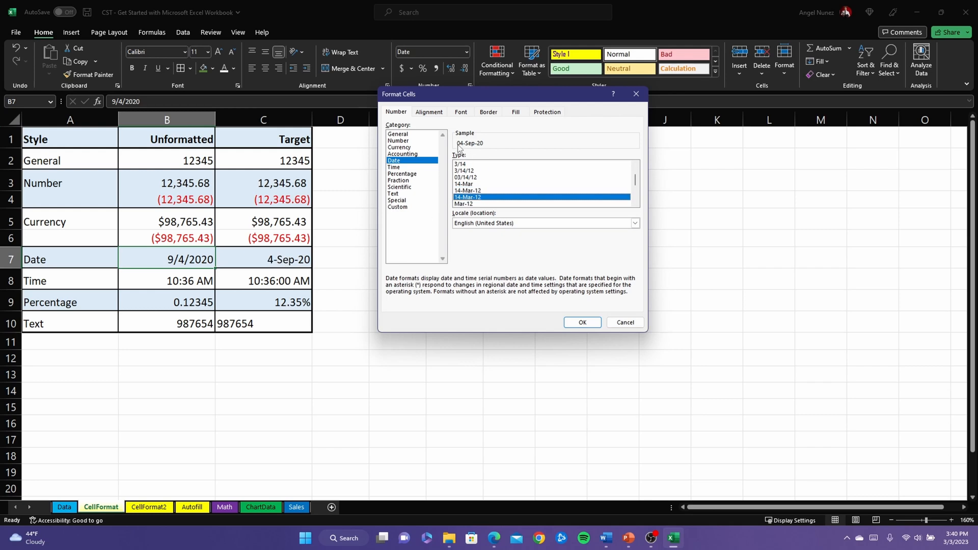
{"action": "left_click", "coordinate": [468, 191]}
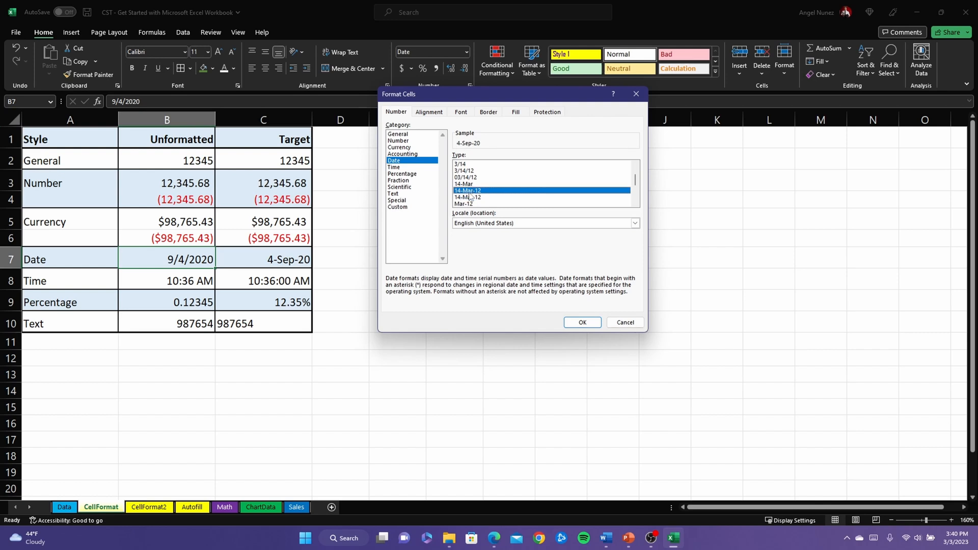
{"action": "left_click", "coordinate": [582, 323]}
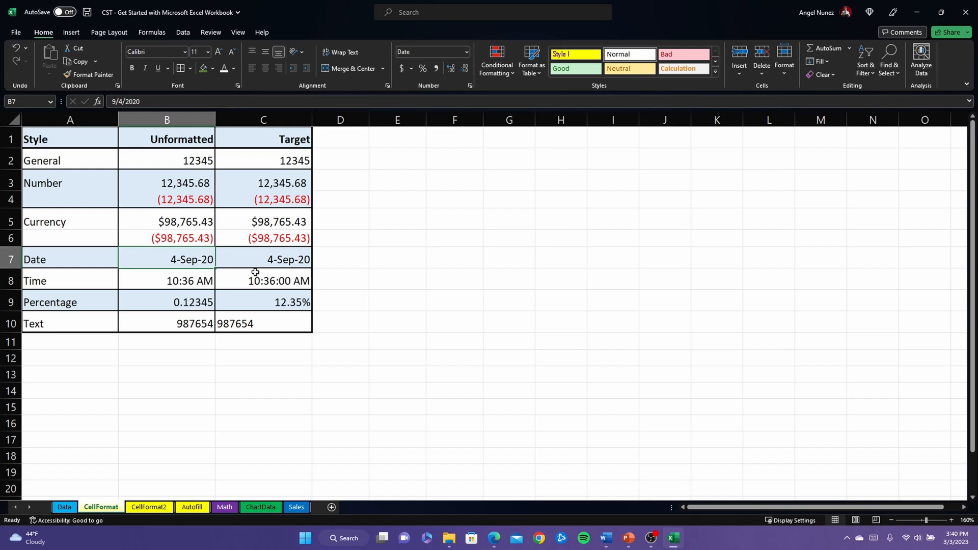
- Format cell B8 as Time with the 1:30:55 PM type to match the target in C8
{"action": "left_click", "coordinate": [185, 282]}
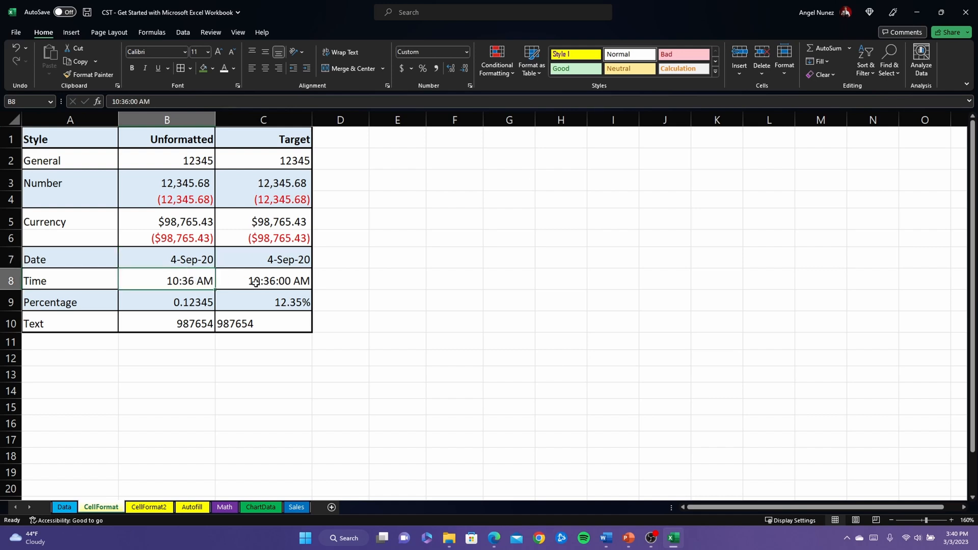
{"action": "left_click", "coordinate": [470, 87]}
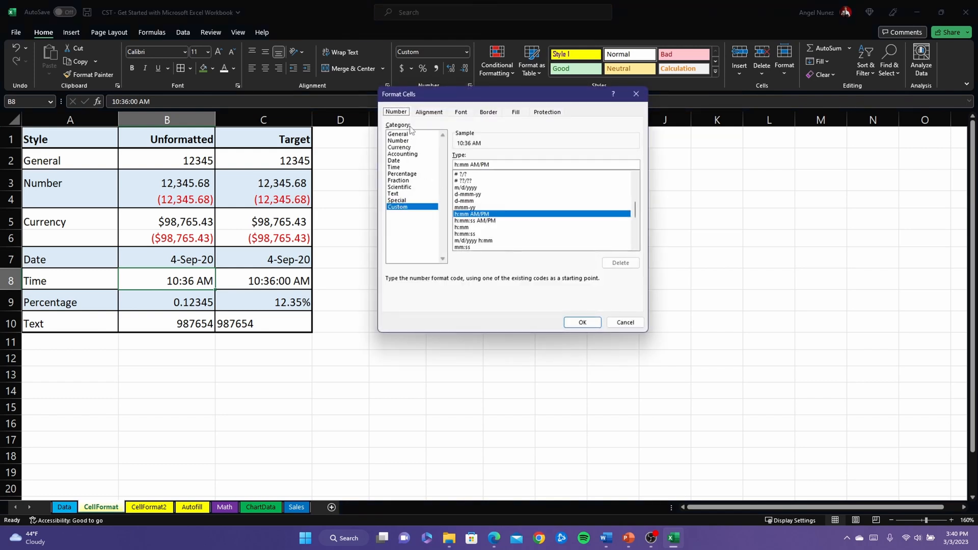
{"action": "left_click", "coordinate": [395, 168]}
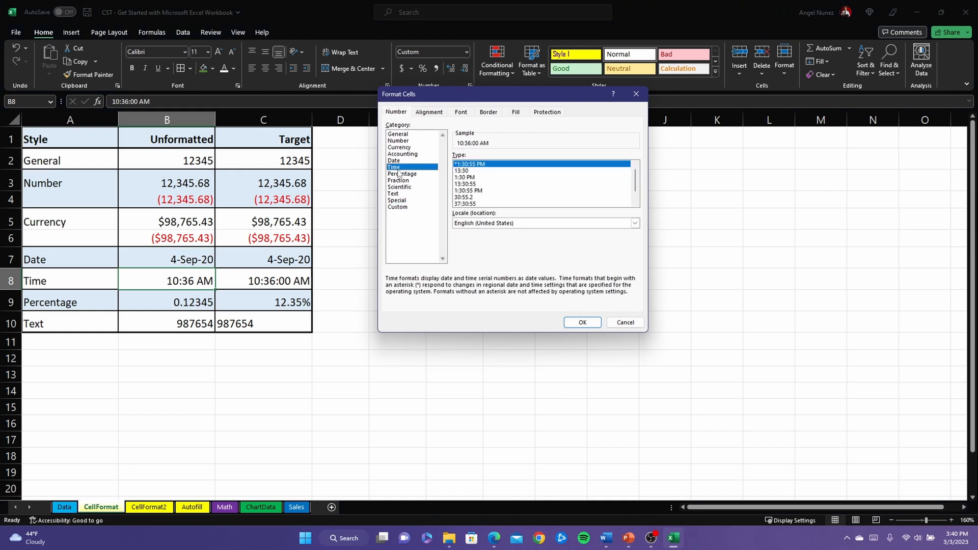
{"action": "left_click", "coordinate": [471, 191]}
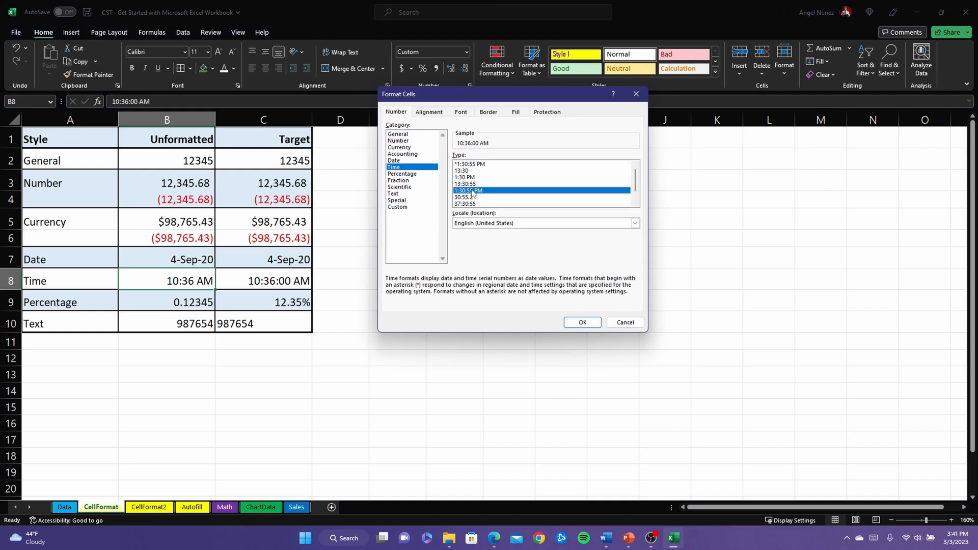
{"action": "left_click", "coordinate": [583, 322]}
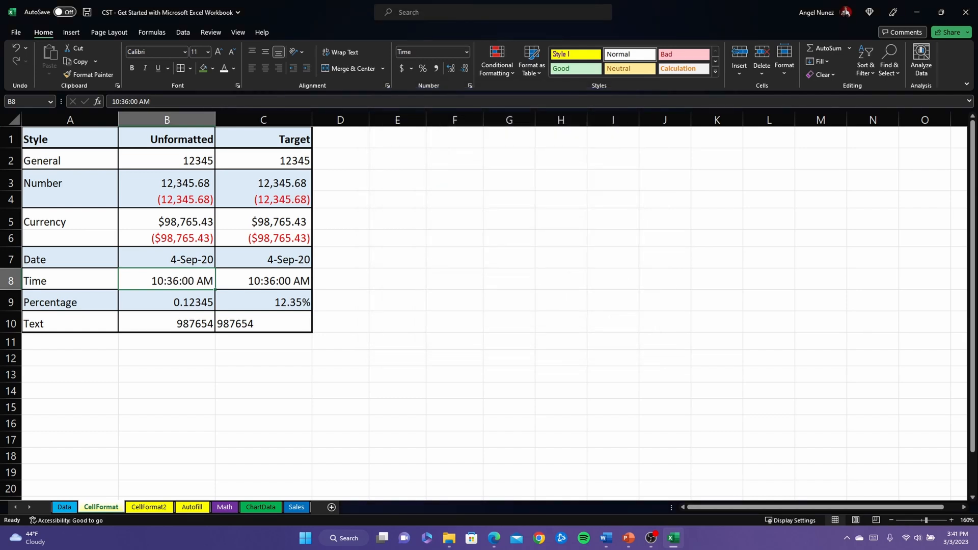
- Format cell B9 as Percentage with 2 decimal places to match its target
{"action": "left_click", "coordinate": [194, 305]}
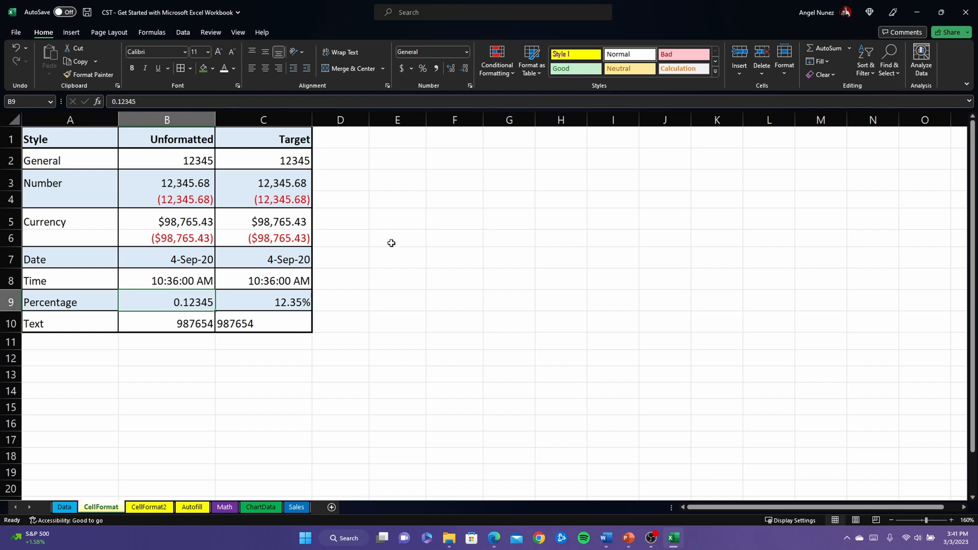
{"action": "left_click", "coordinate": [422, 70]}
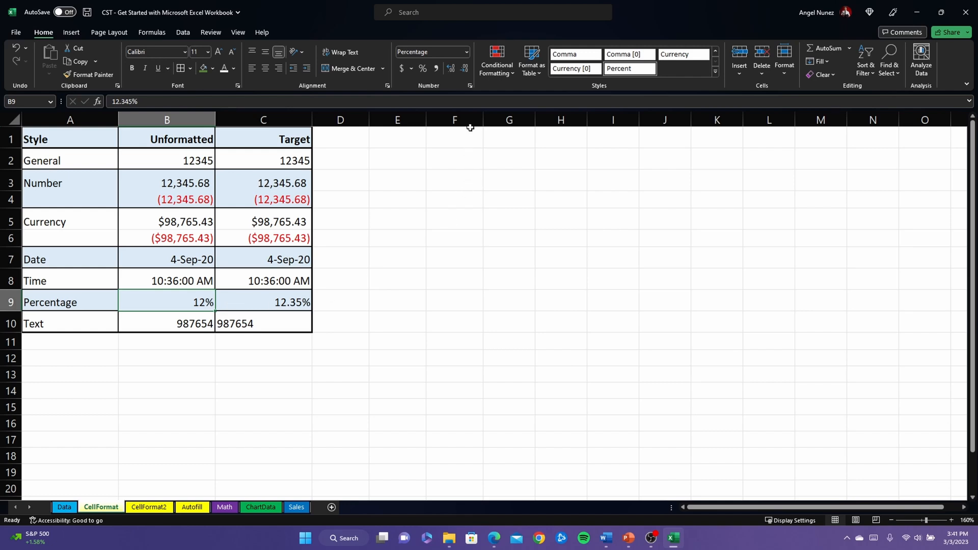
{"action": "left_click", "coordinate": [470, 86]}
{"action": "left_click", "coordinate": [522, 154]}
{"action": "left_click", "coordinate": [522, 154]}
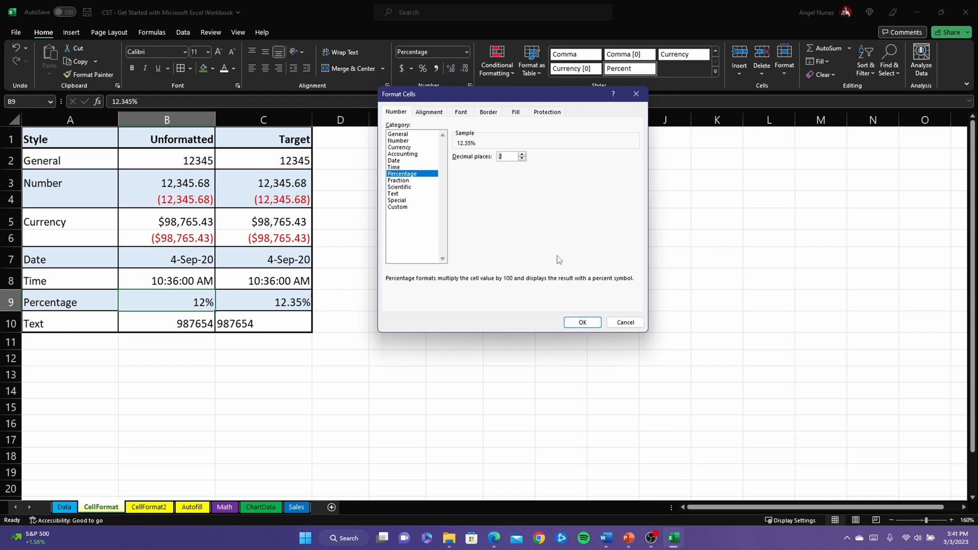
{"action": "left_click", "coordinate": [581, 321]}
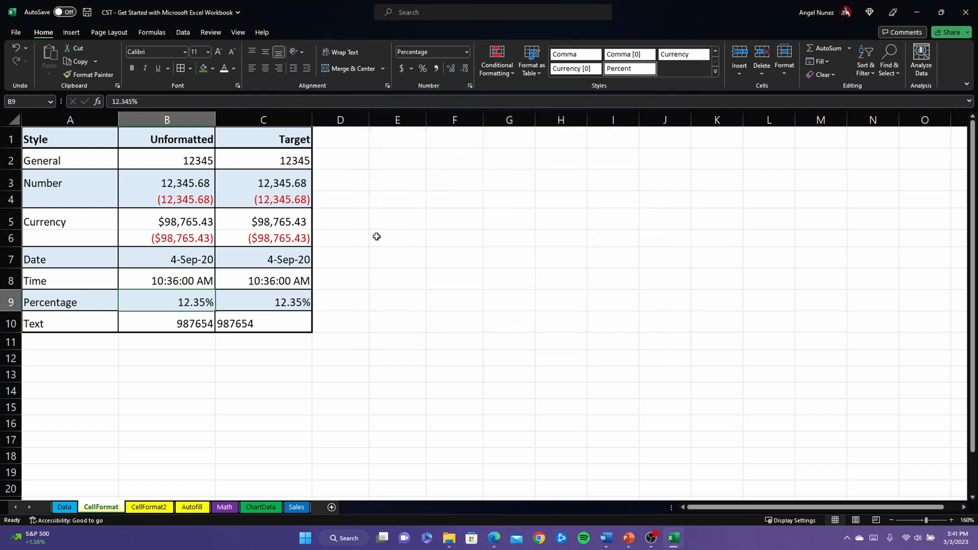
- Enter the number 1234 in cell B12 and the word text in cell B13 to compare their default alignment
{"action": "left_click", "coordinate": [202, 327]}
{"action": "left_click", "coordinate": [184, 356]}
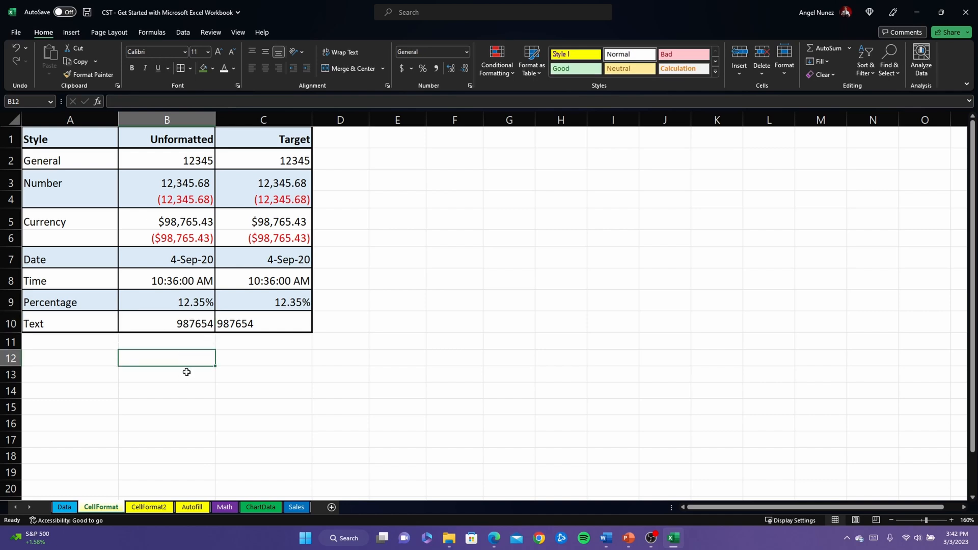
{"action": "type", "text": "1234"}
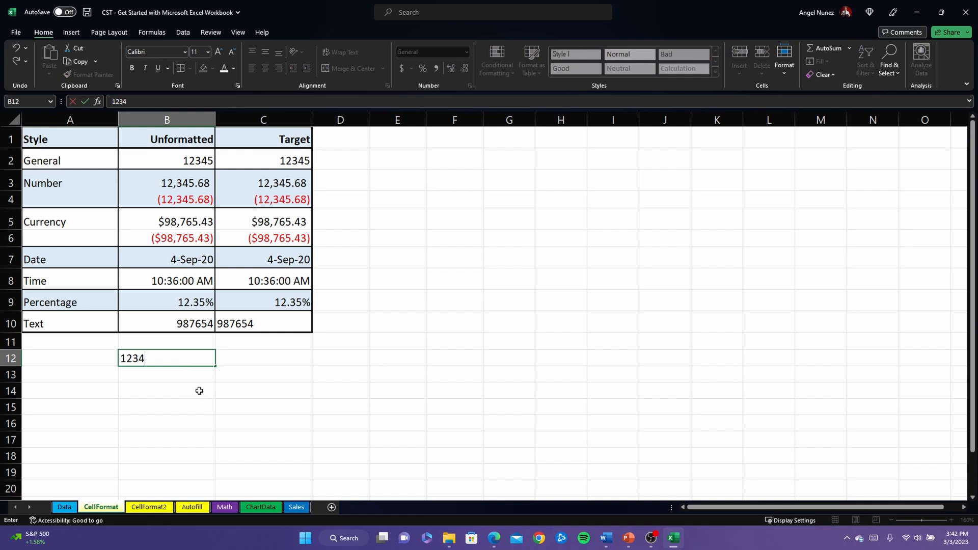
{"action": "key", "text": "Return"}
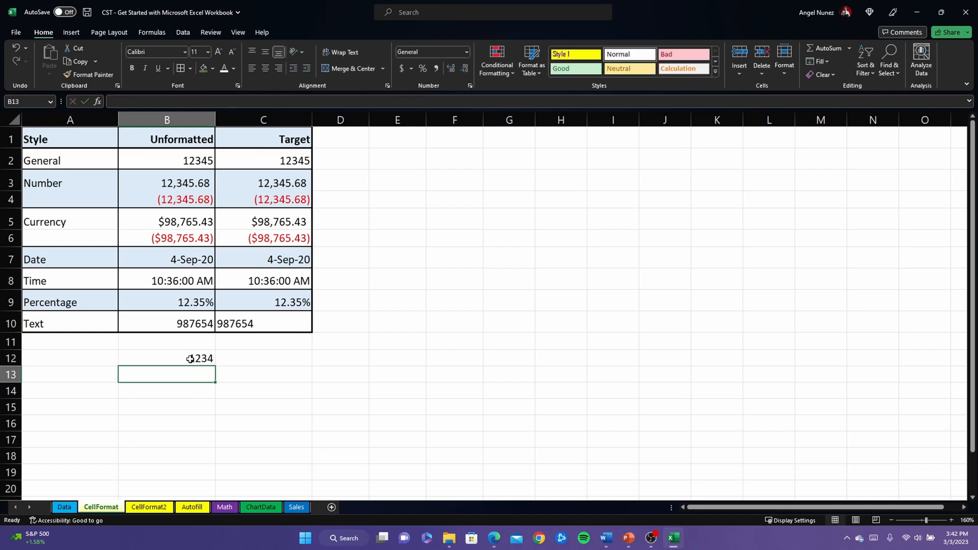
{"action": "type", "text": "text"}
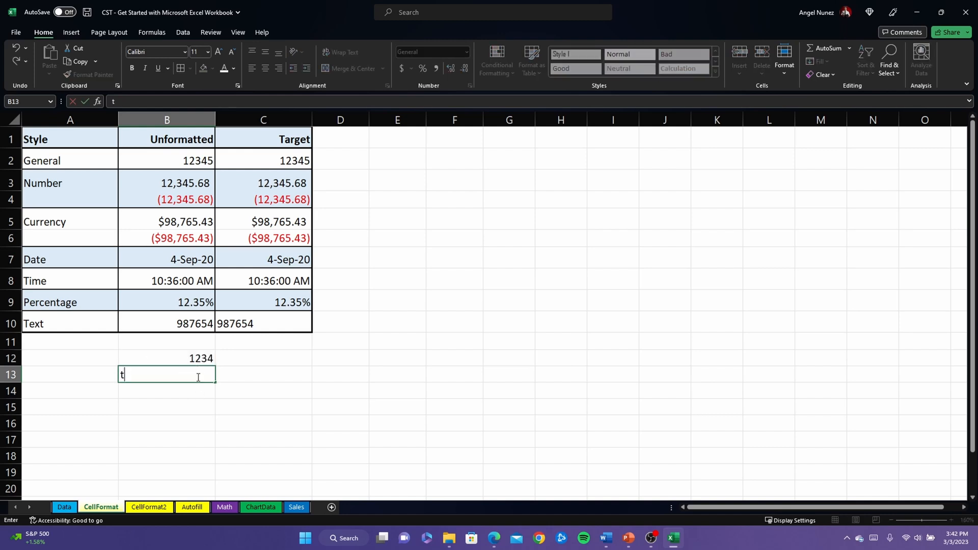
{"action": "left_click", "coordinate": [238, 390]}
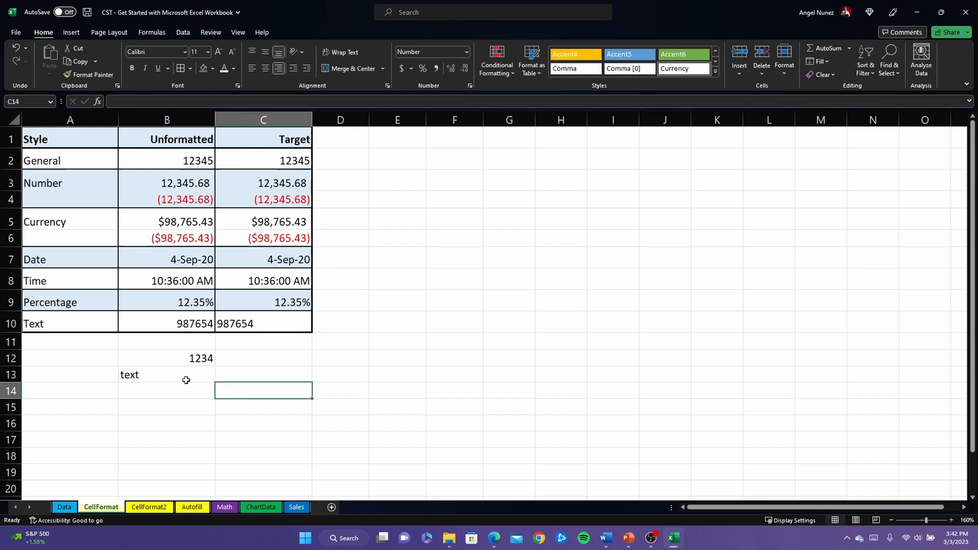
{"action": "left_click", "coordinate": [155, 375]}
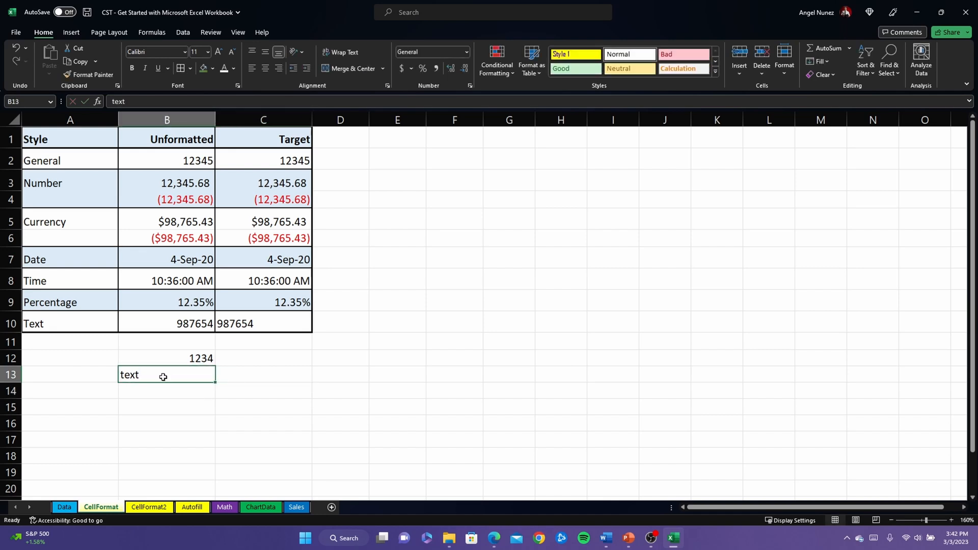
- Format cell B10 as Text to match its target in C10
{"action": "left_click", "coordinate": [184, 324]}
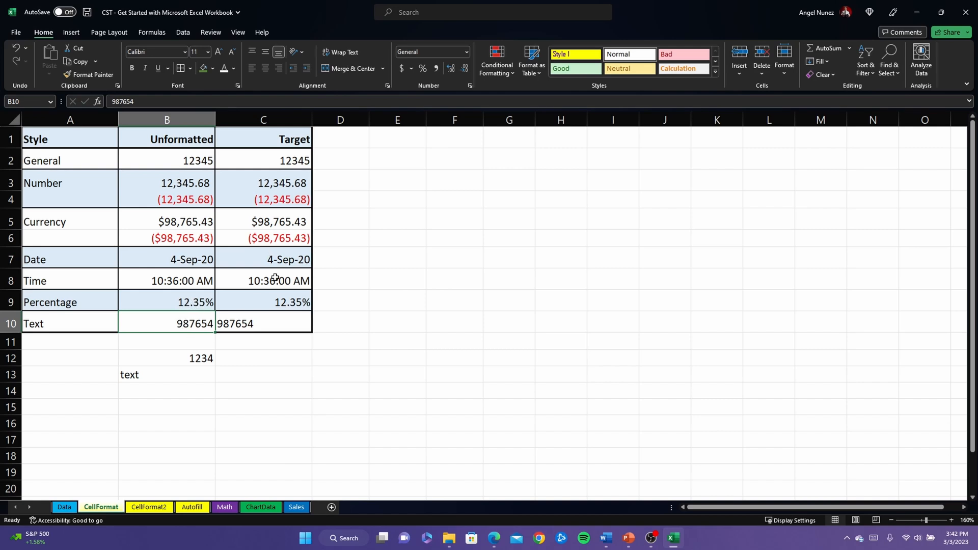
{"action": "left_click", "coordinate": [469, 83]}
{"action": "left_click", "coordinate": [394, 195]}
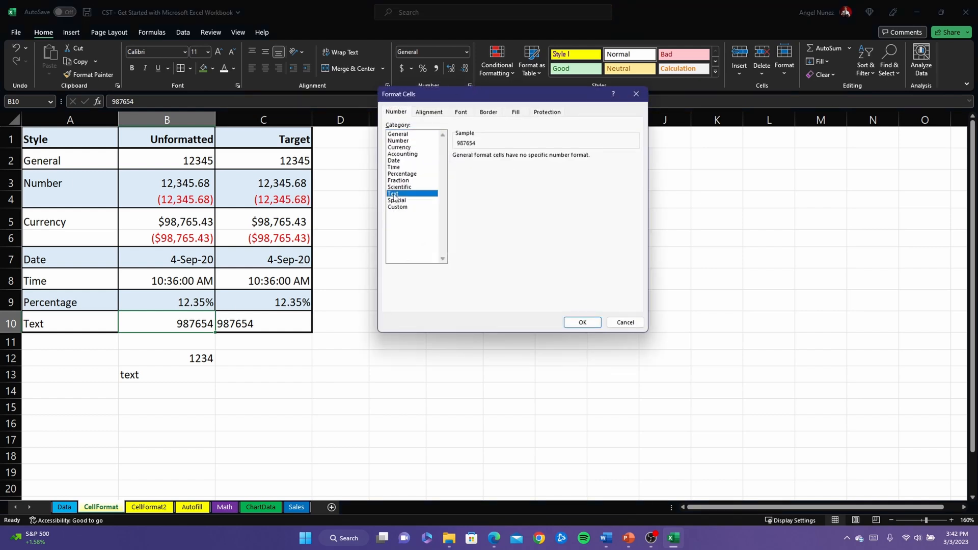
{"action": "left_click", "coordinate": [579, 321]}
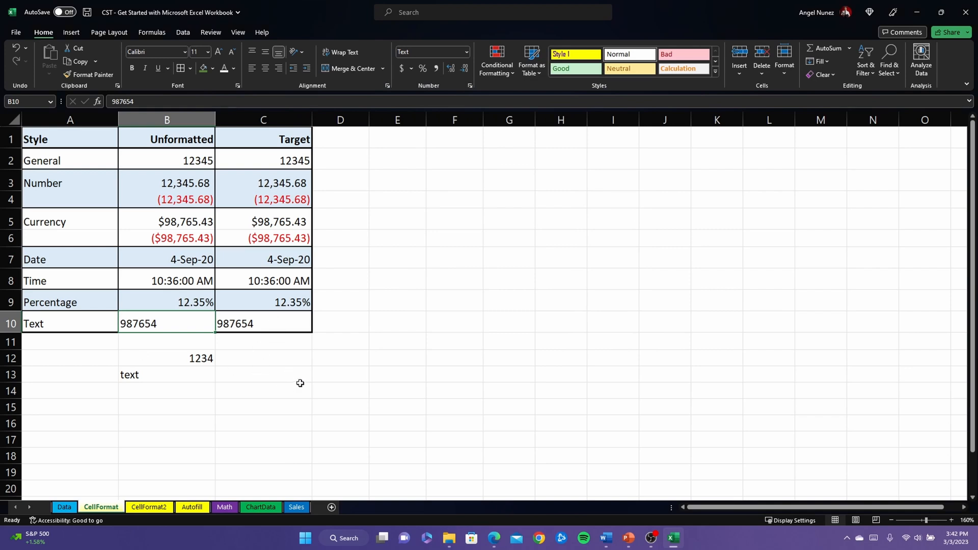
- On the Autofill sheet, extend the M1 to M3 headings in B1:D1 across to G1 with AutoFill
{"action": "left_click", "coordinate": [150, 507]}
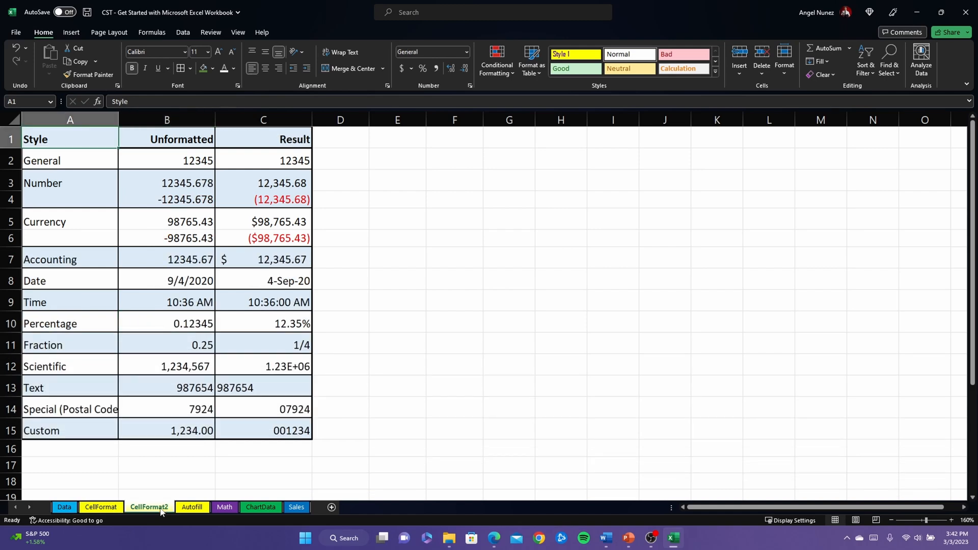
{"action": "left_click", "coordinate": [192, 507]}
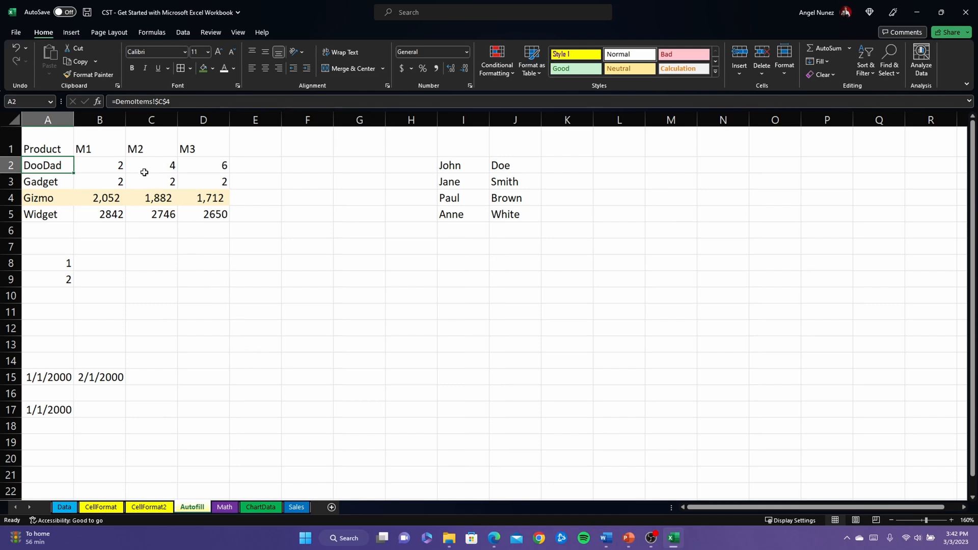
{"action": "left_click", "coordinate": [44, 148]}
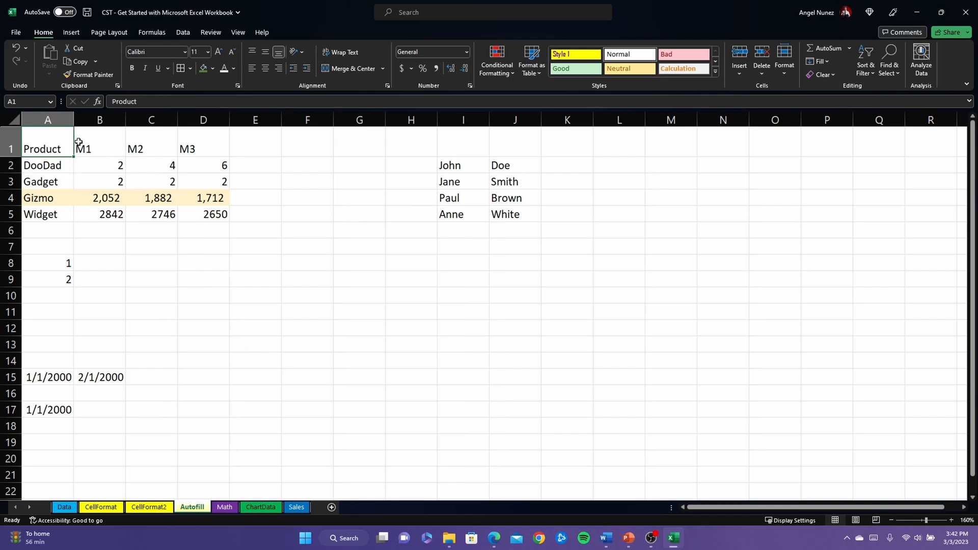
{"action": "left_click", "coordinate": [107, 146]}
{"action": "left_click", "coordinate": [137, 148]}
{"action": "left_click", "coordinate": [202, 148]}
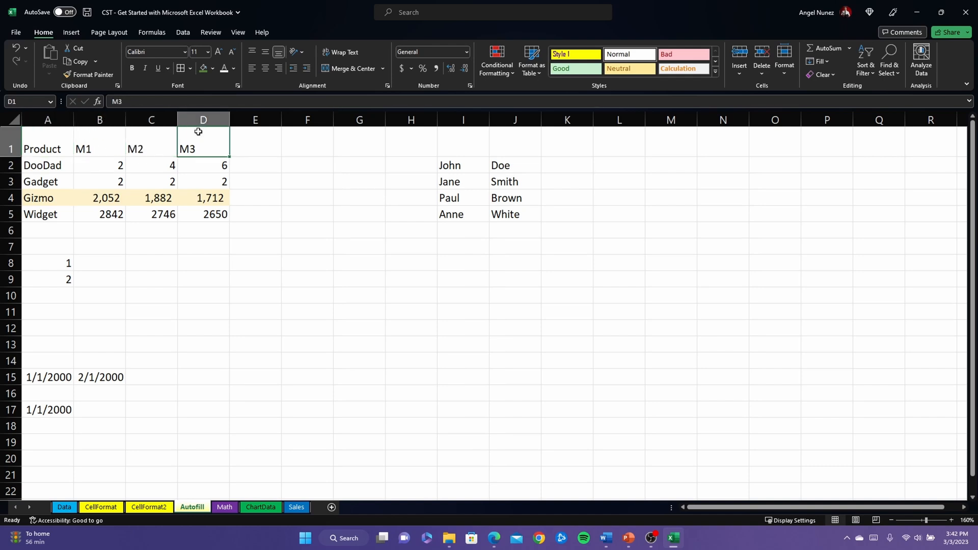
{"action": "left_click", "coordinate": [92, 135]}
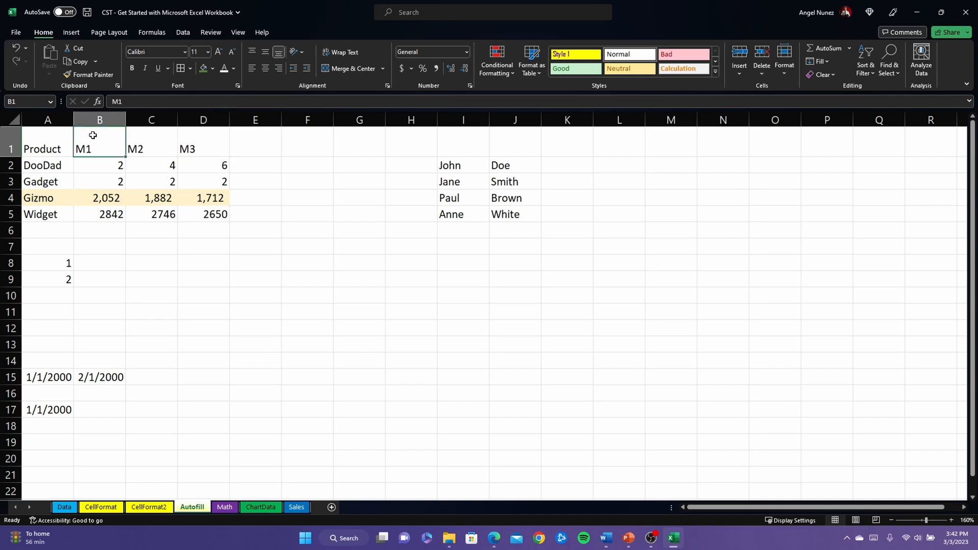
{"action": "left_click_drag", "start_coordinate": [84, 135], "coordinate": [209, 147]}
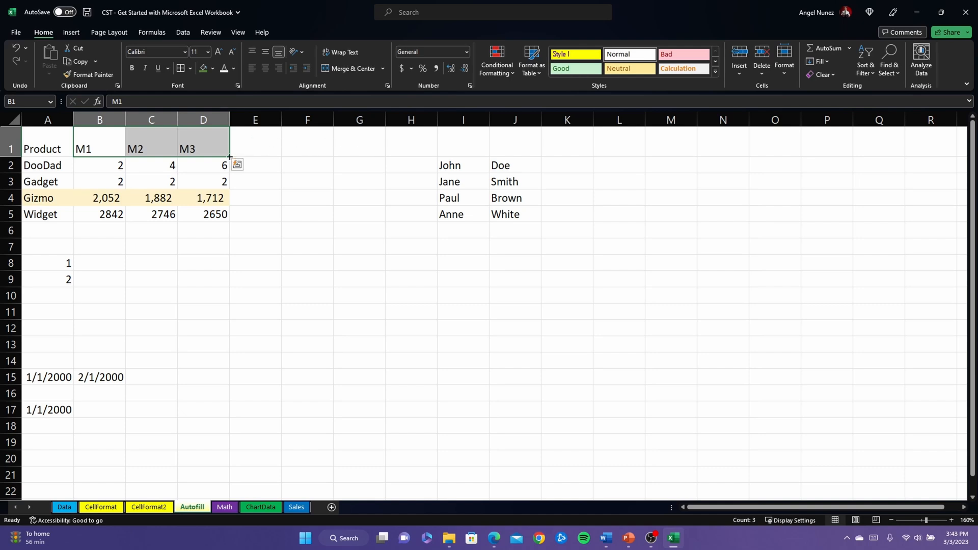
{"action": "left_click_drag", "start_coordinate": [230, 157], "coordinate": [390, 159]}
{"action": "left_click", "coordinate": [303, 169]}
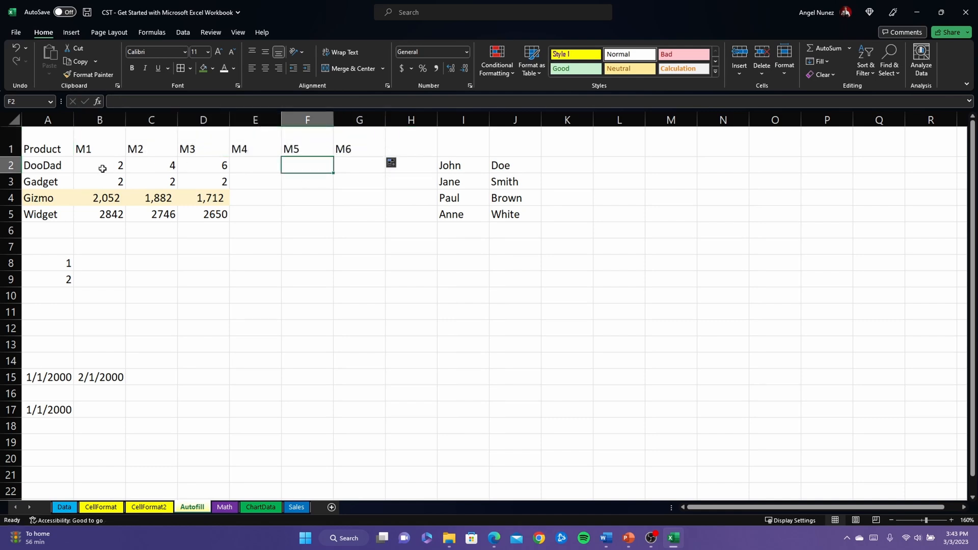
- Extend the DooDad series 2, 4, 6 in B2:D2 across to G2 with AutoFill
{"action": "left_click", "coordinate": [115, 161]}
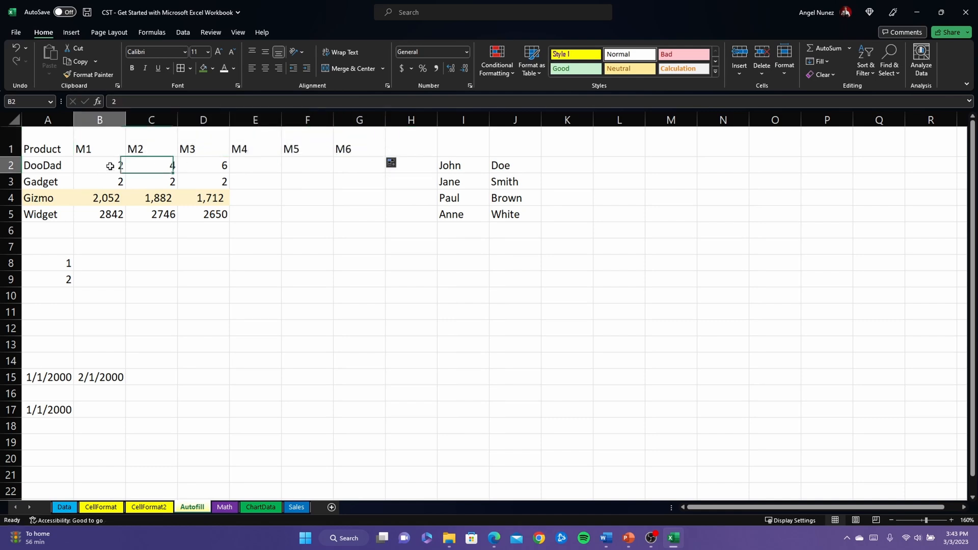
{"action": "left_click", "coordinate": [171, 166]}
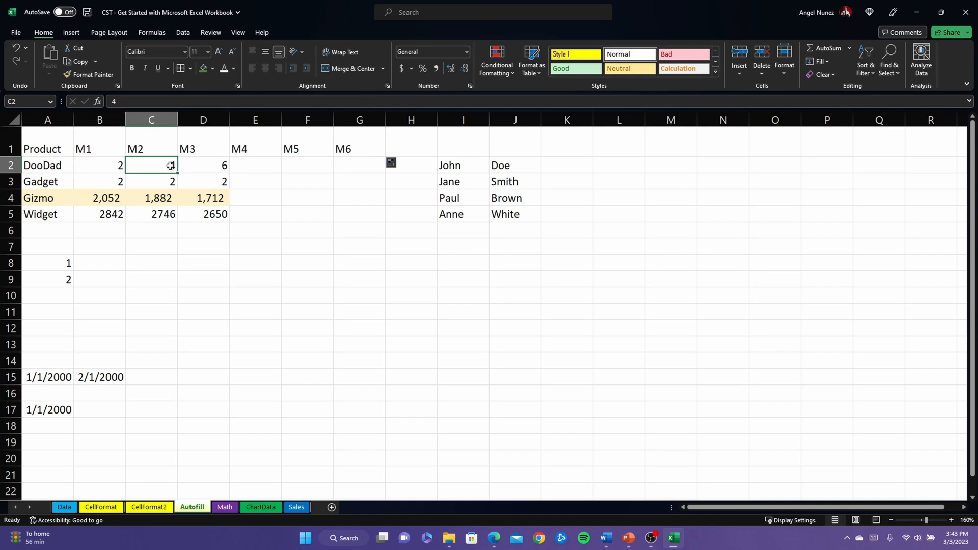
{"action": "left_click", "coordinate": [109, 169]}
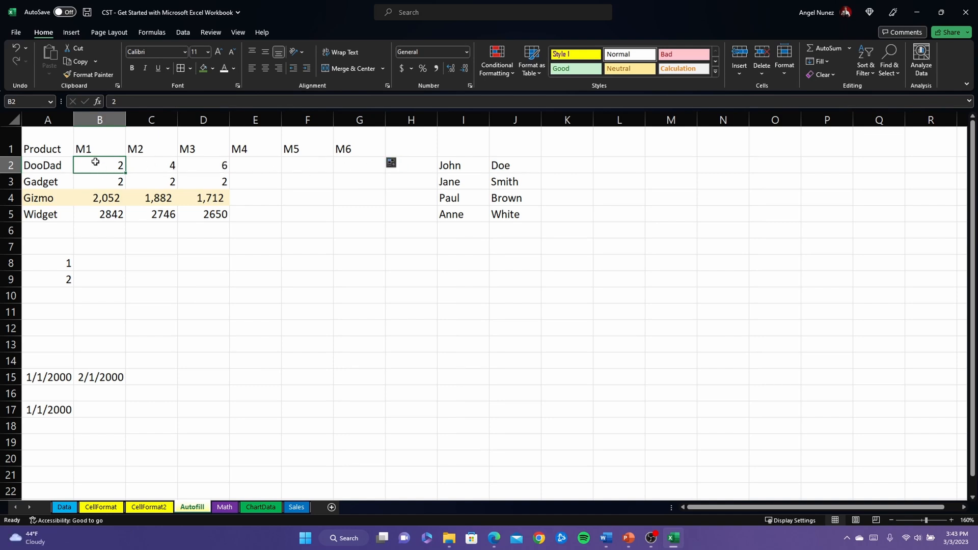
{"action": "left_click_drag", "start_coordinate": [102, 165], "coordinate": [224, 167]}
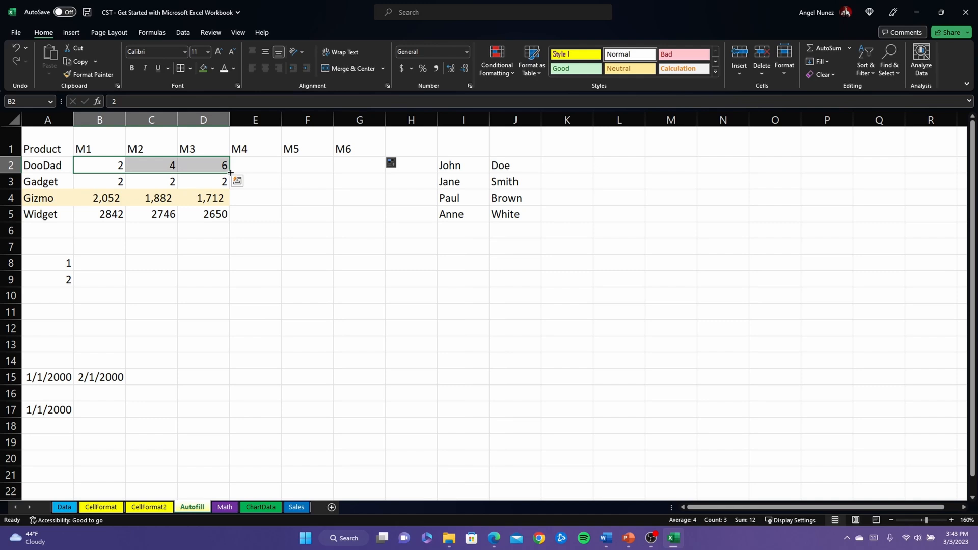
{"action": "left_click_drag", "start_coordinate": [230, 172], "coordinate": [369, 175]}
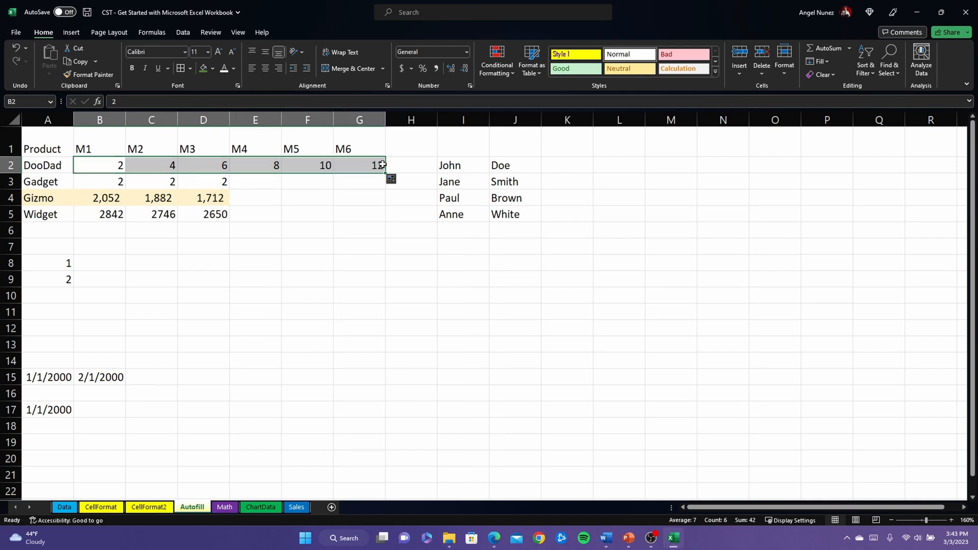
{"action": "left_click", "coordinate": [324, 184]}
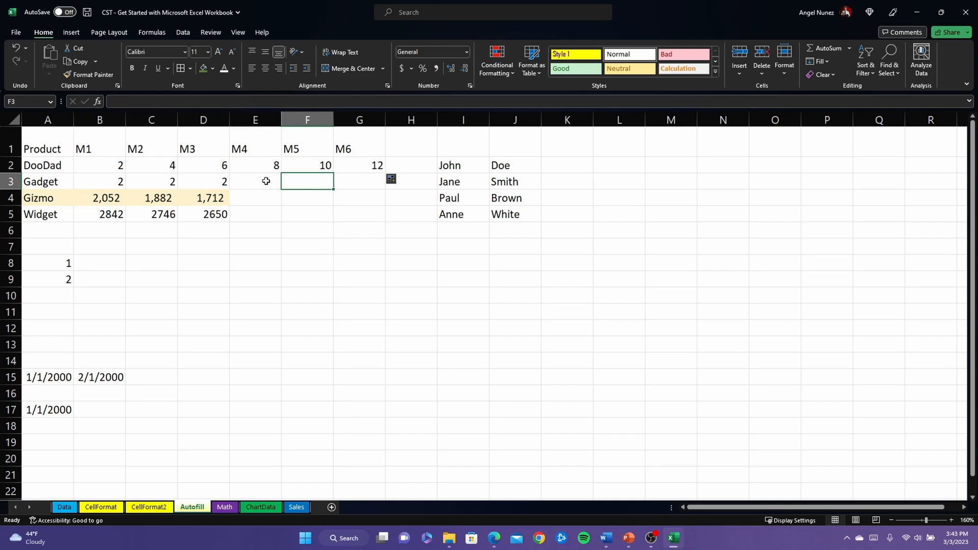
- Give the Widget values in B5:D5 a green fill and white font color
{"action": "left_click", "coordinate": [108, 215]}
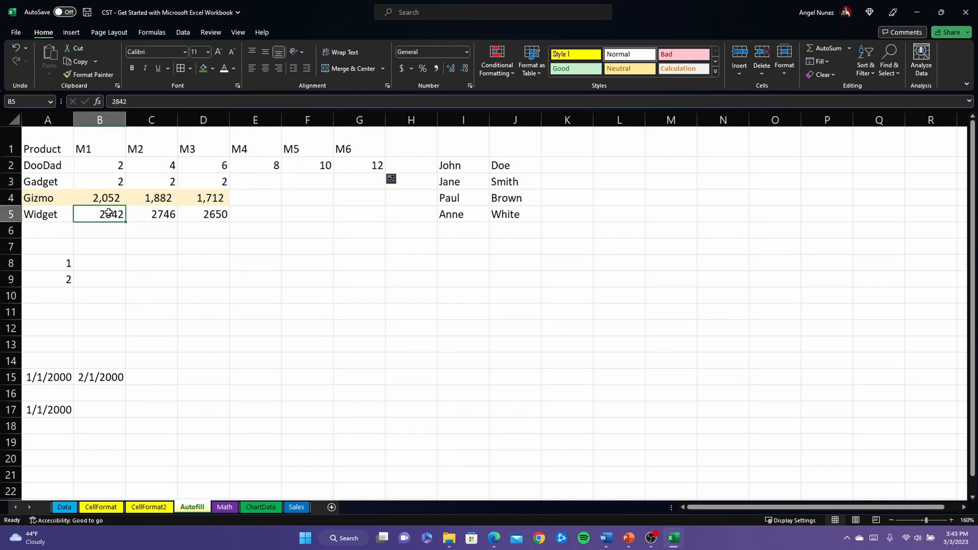
{"action": "left_click", "coordinate": [204, 69]}
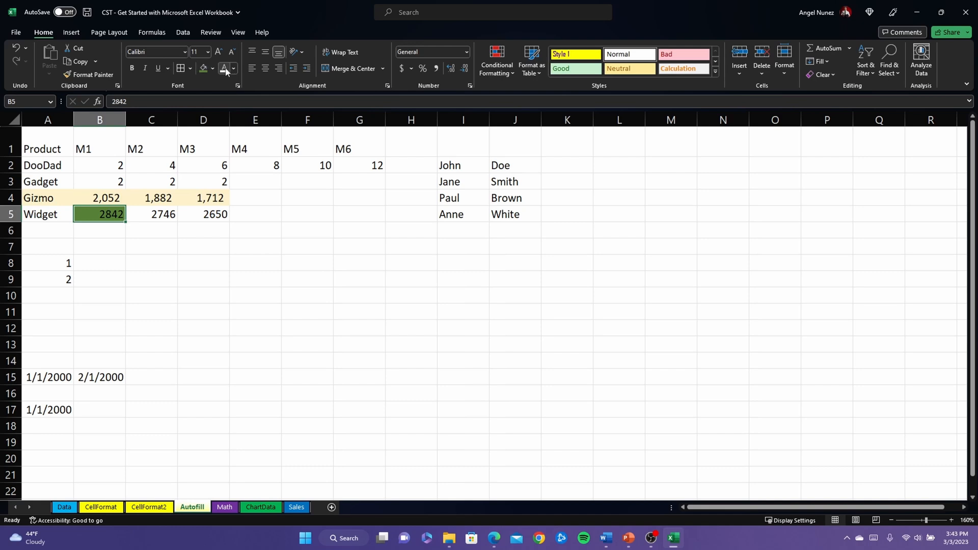
{"action": "left_click", "coordinate": [225, 68]}
{"action": "left_click_drag", "start_coordinate": [109, 215], "coordinate": [194, 214]}
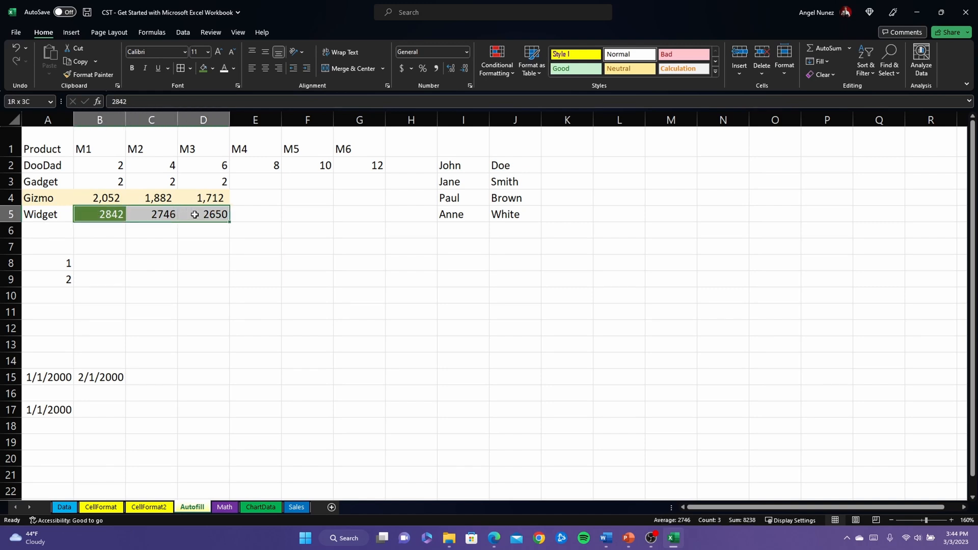
{"action": "left_click", "coordinate": [203, 68]}
{"action": "left_click", "coordinate": [224, 68]}
{"action": "left_click", "coordinate": [188, 227]}
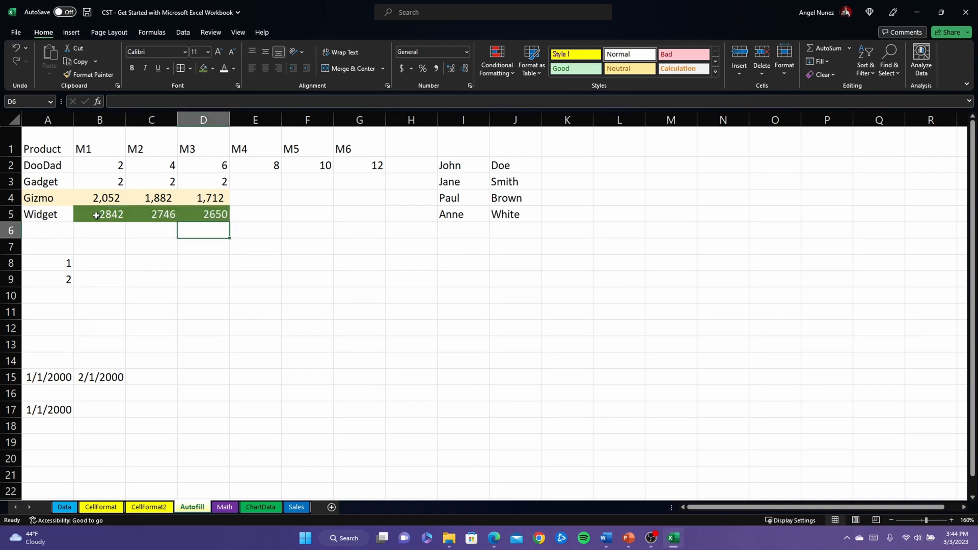
- Extend the green-filled Widget series in B5:D5 across to G5 with AutoFill, carrying its formatting along
{"action": "left_click", "coordinate": [98, 215]}
{"action": "left_click_drag", "start_coordinate": [97, 214], "coordinate": [204, 215]}
{"action": "left_click", "coordinate": [140, 219]}
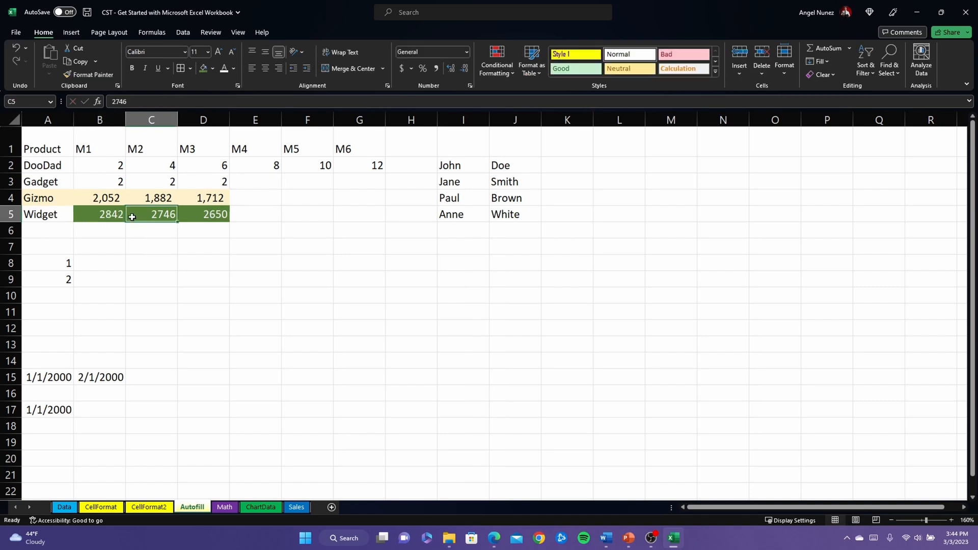
{"action": "left_click_drag", "start_coordinate": [113, 215], "coordinate": [196, 214]}
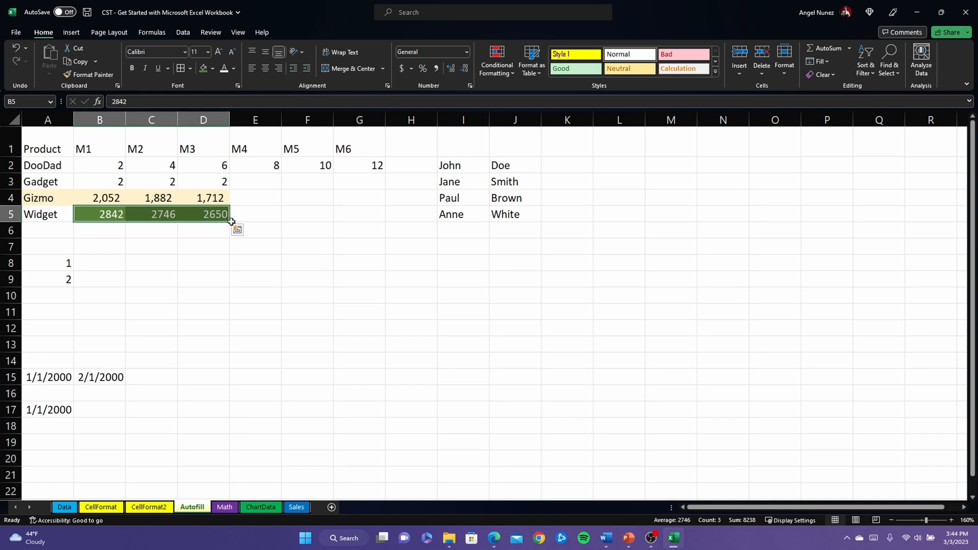
{"action": "left_click_drag", "start_coordinate": [231, 223], "coordinate": [387, 224]}
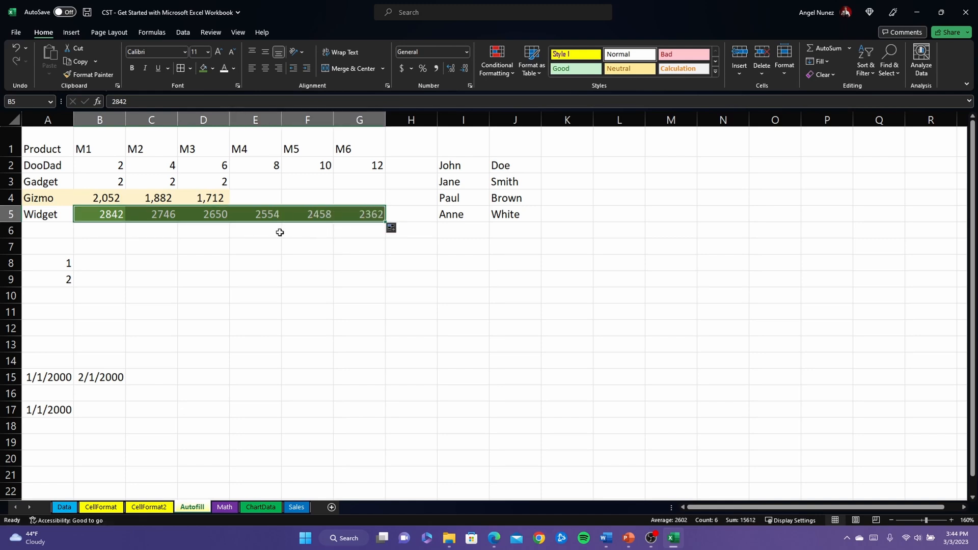
{"action": "left_click", "coordinate": [238, 239]}
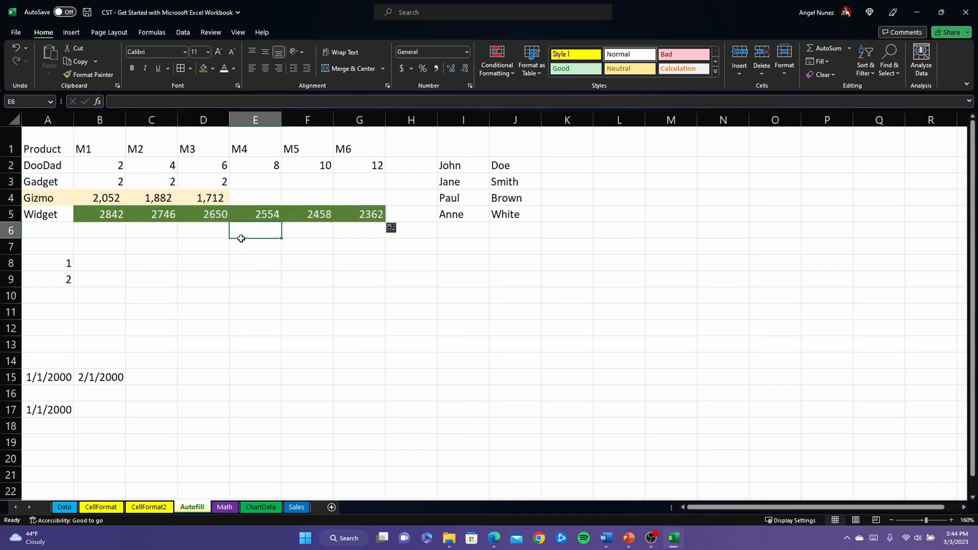
- Continue the number series 1, 2 in A8:A9 down to 6 in cell A13
{"action": "left_click", "coordinate": [51, 268]}
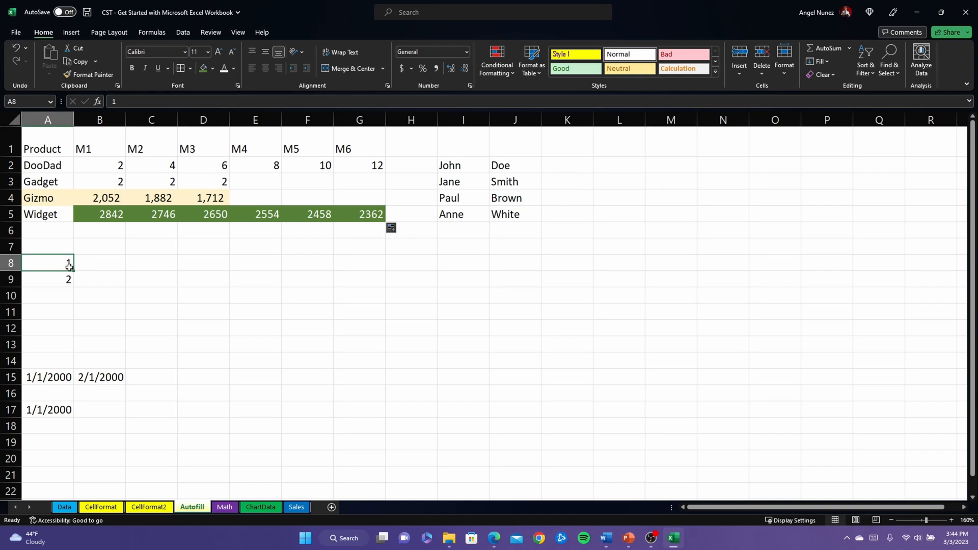
{"action": "left_click_drag", "start_coordinate": [68, 264], "coordinate": [79, 350]}
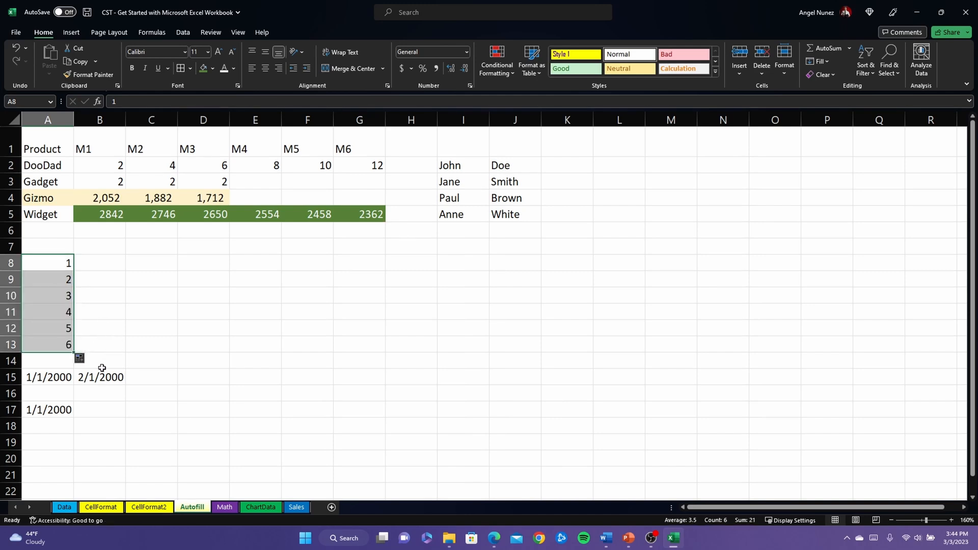
- Extend the monthly dates 1/1/2000 and 2/1/2000 in A15:B15 across to 7/1/2000 in G15
{"action": "left_click", "coordinate": [53, 384]}
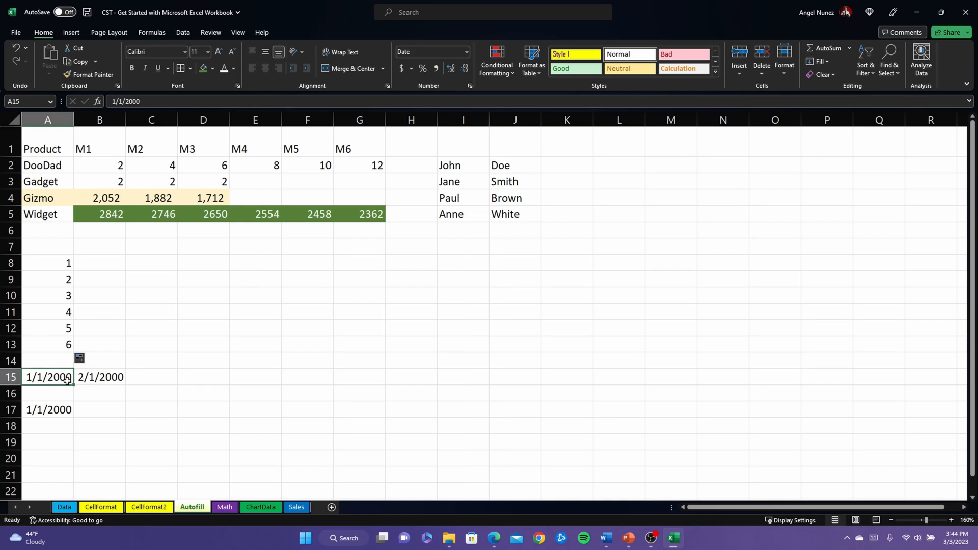
{"action": "left_click", "coordinate": [88, 381]}
{"action": "left_click", "coordinate": [46, 382]}
{"action": "left_click", "coordinate": [114, 381]}
{"action": "left_click", "coordinate": [63, 382]}
{"action": "left_click_drag", "start_coordinate": [64, 381], "coordinate": [407, 376]}
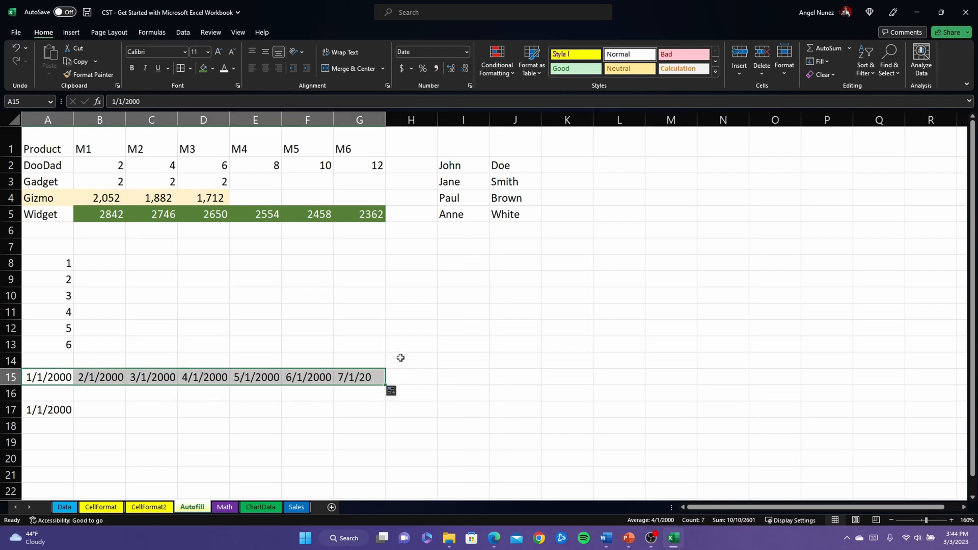
{"action": "left_click", "coordinate": [566, 168]}
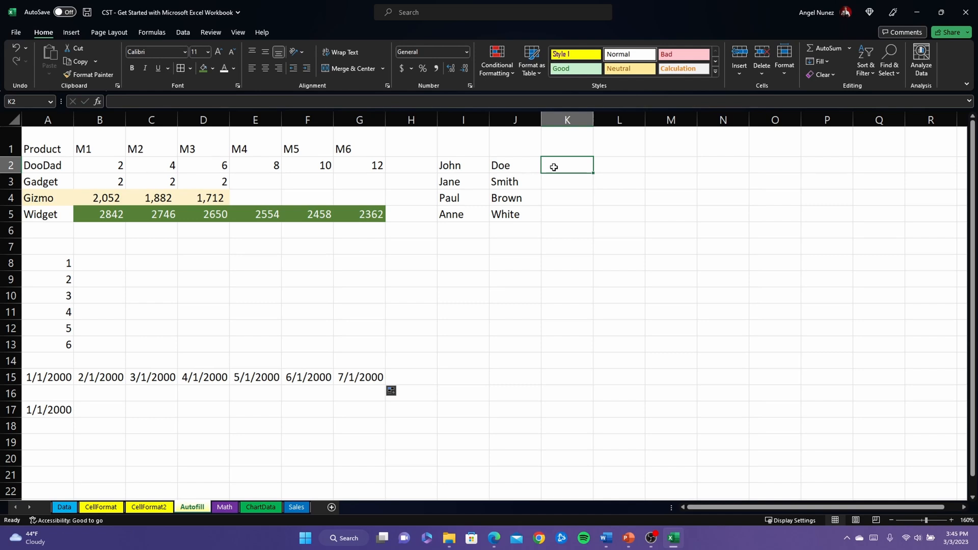
- Fill K2:K5 with capitalised full names combined from columns I and J, using Flash Fill after the first two entries
{"action": "type", "text": "J"}
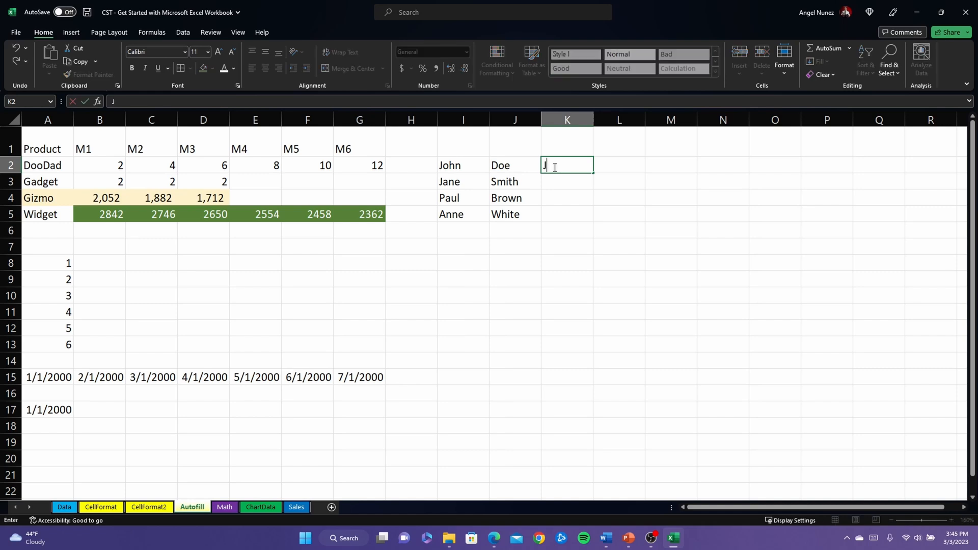
{"action": "type", "text": "ohn Doe"}
{"action": "key", "text": "Return"}
{"action": "type", "text": "Jane Smith"}
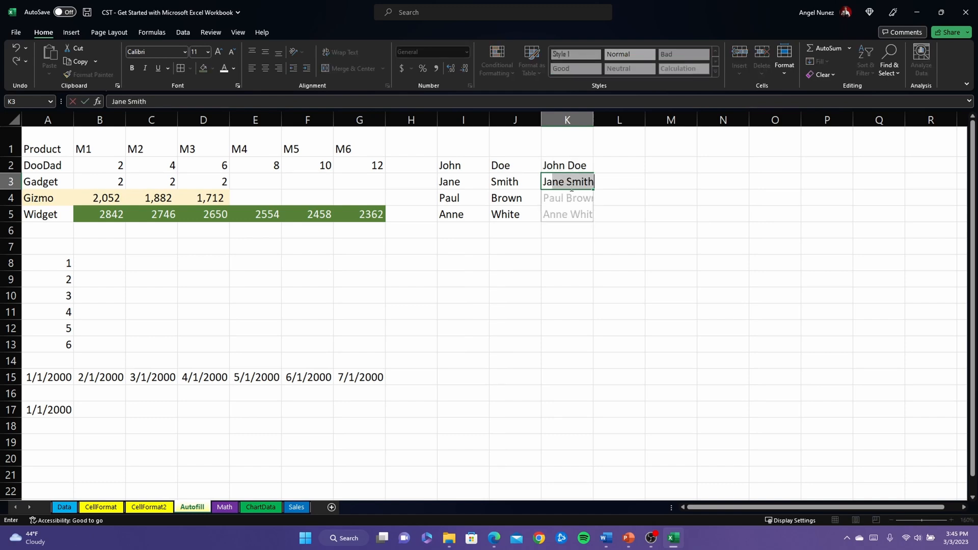
{"action": "left_click", "coordinate": [576, 216]}
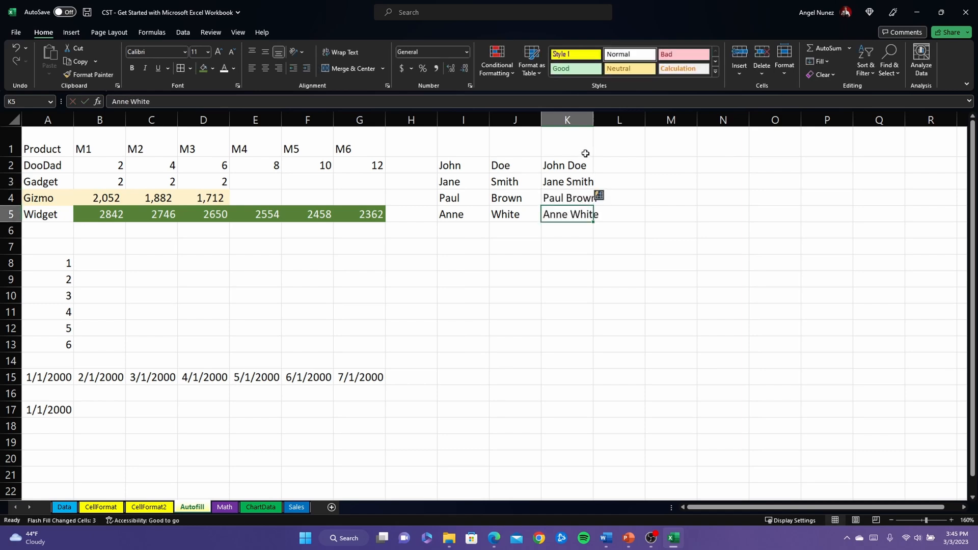
{"action": "left_click", "coordinate": [613, 161]}
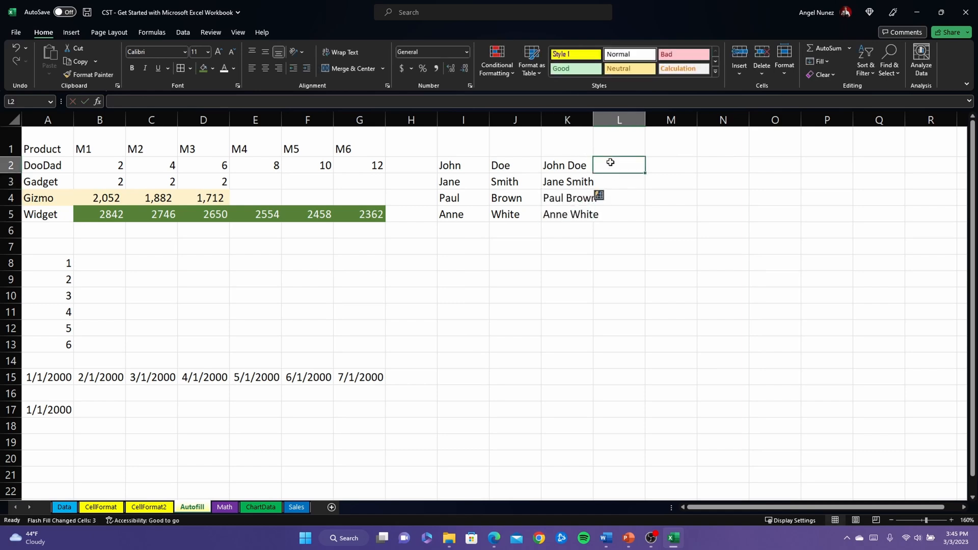
- Undo the capitalised full-name entries in K2:K5
{"action": "left_click", "coordinate": [573, 166]}
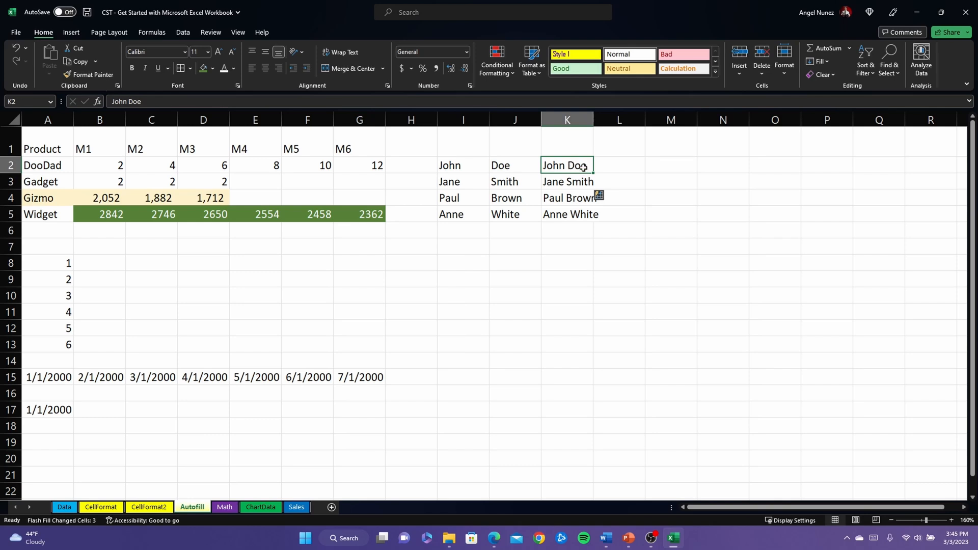
{"action": "key", "text": "ctrl+z"}
{"action": "key", "text": "ctrl+z"}
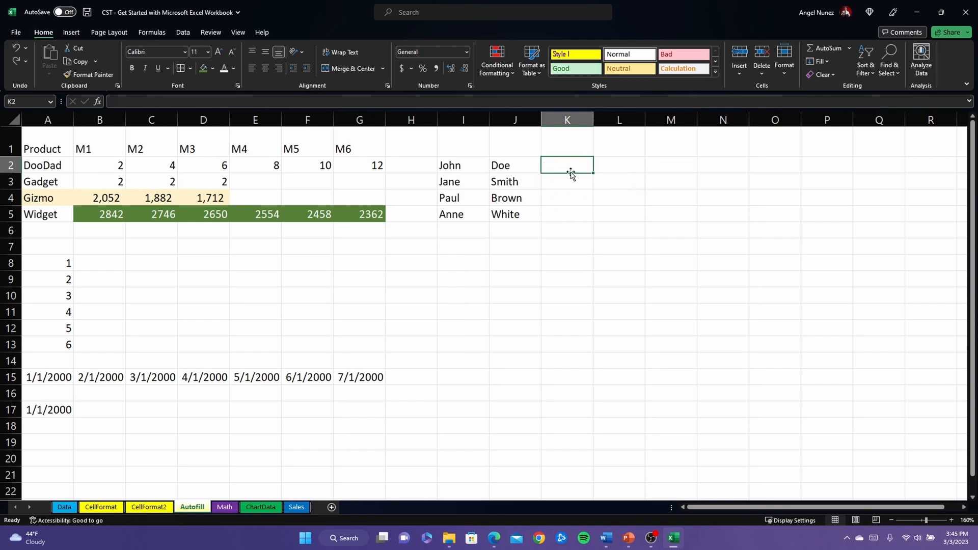
- Fill K2:K5 with all-lowercase full names from columns I and J, entering the first two and accepting the Flash Fill suggestion
{"action": "type", "text": "john doe"}
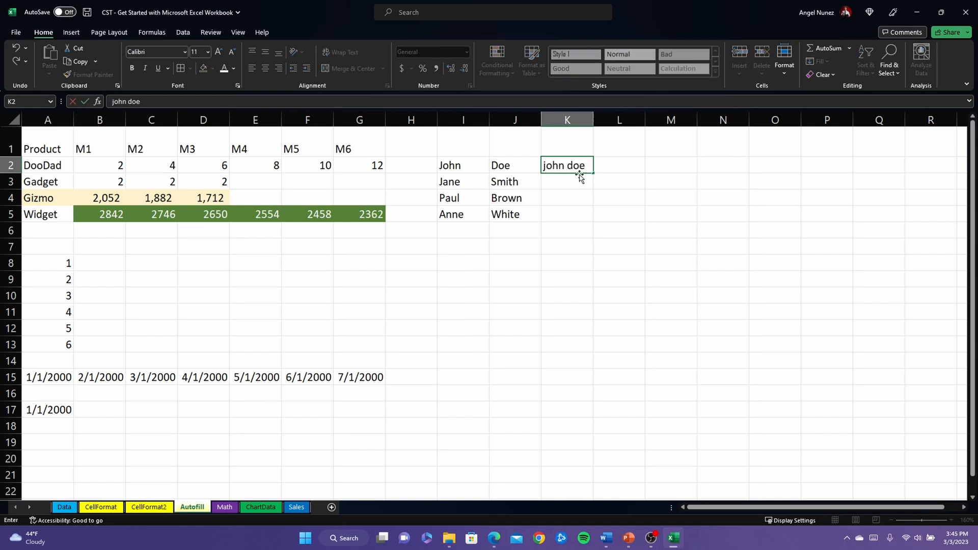
{"action": "left_click", "coordinate": [585, 181]}
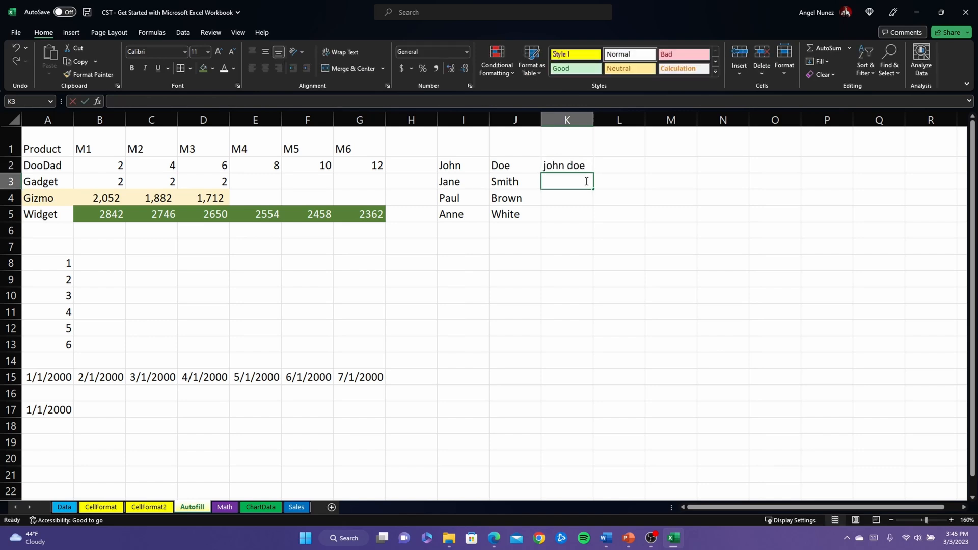
{"action": "type", "text": "jane smith"}
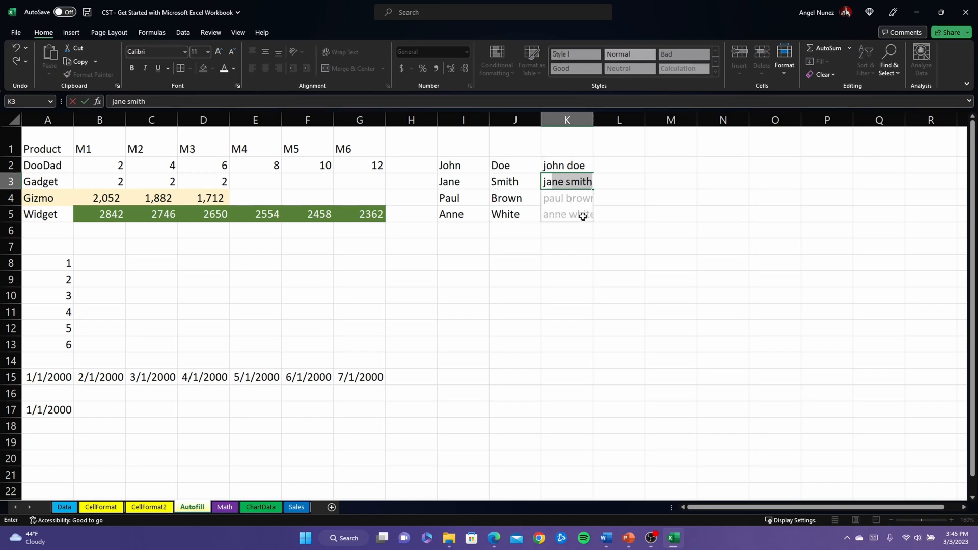
{"action": "left_click", "coordinate": [520, 235]}
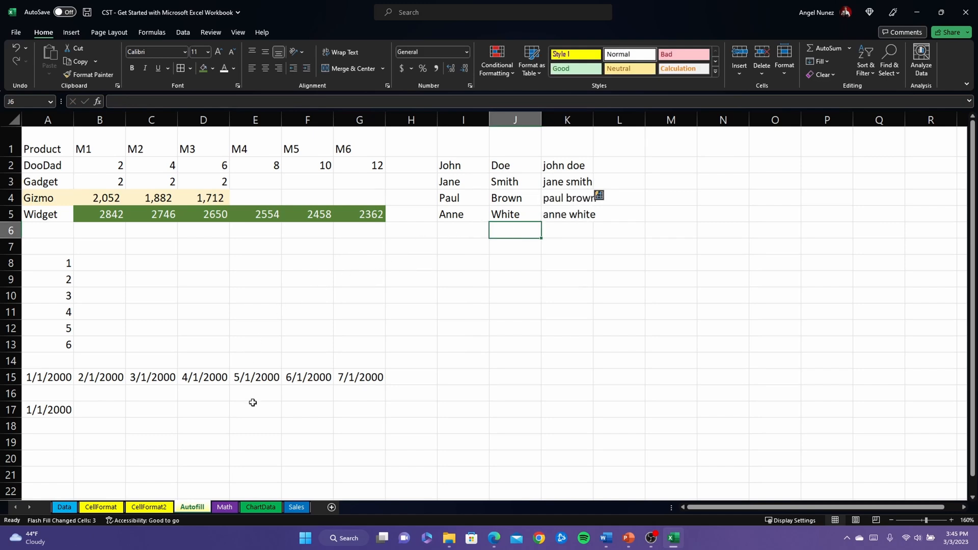
- Switch to the Math worksheet and look over its calculation tables
{"action": "left_click", "coordinate": [225, 507]}
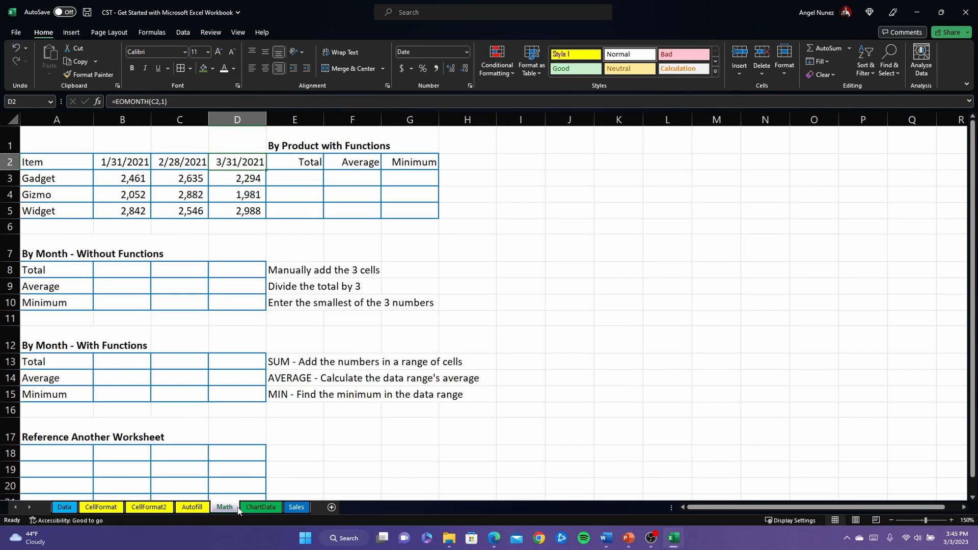
{"action": "scroll", "coordinate": [385, 307], "scroll_direction": "down", "scroll_amount": 1}
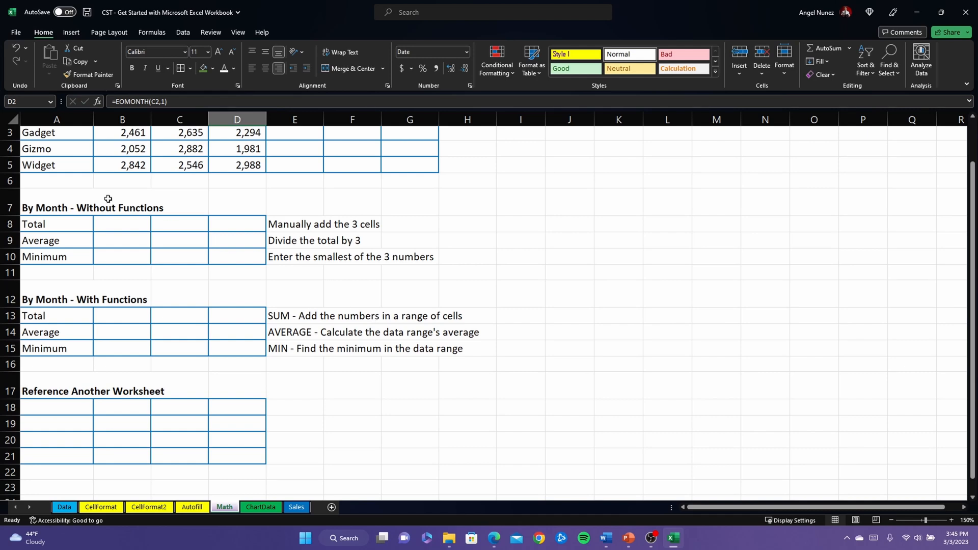
{"action": "scroll", "coordinate": [99, 224], "scroll_direction": "up", "scroll_amount": 1}
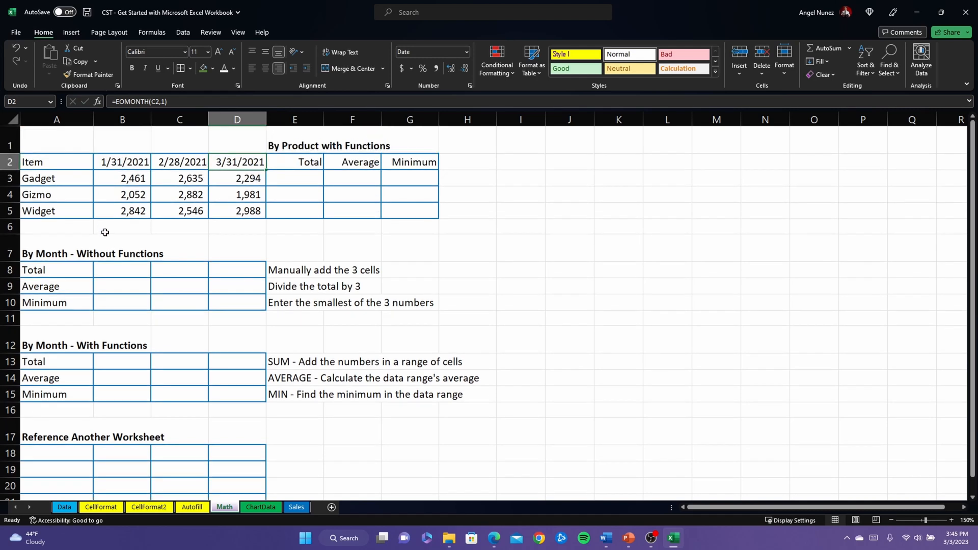
- Total the 1/31/2021 column without functions by entering =B3+B4+B5 in cell B8
{"action": "left_click", "coordinate": [99, 270]}
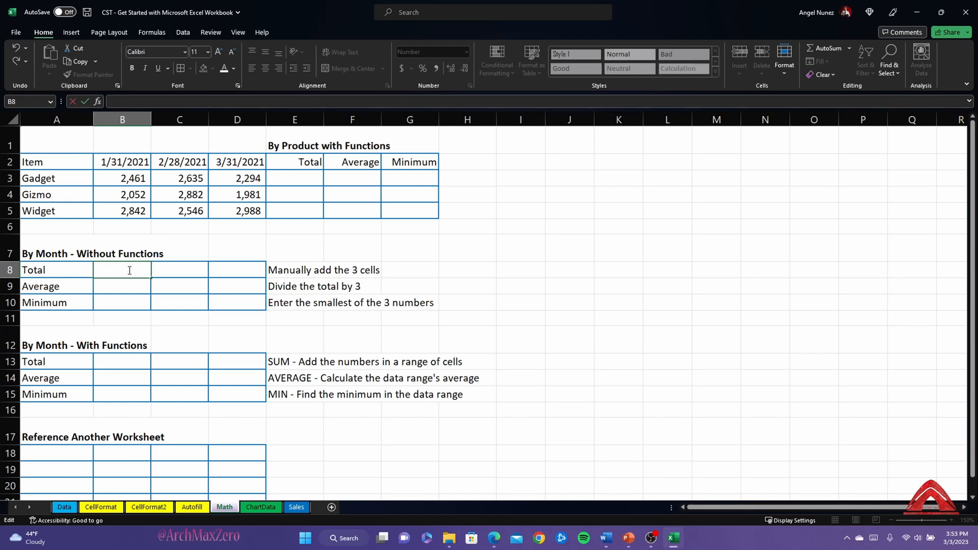
{"action": "type", "text": "="}
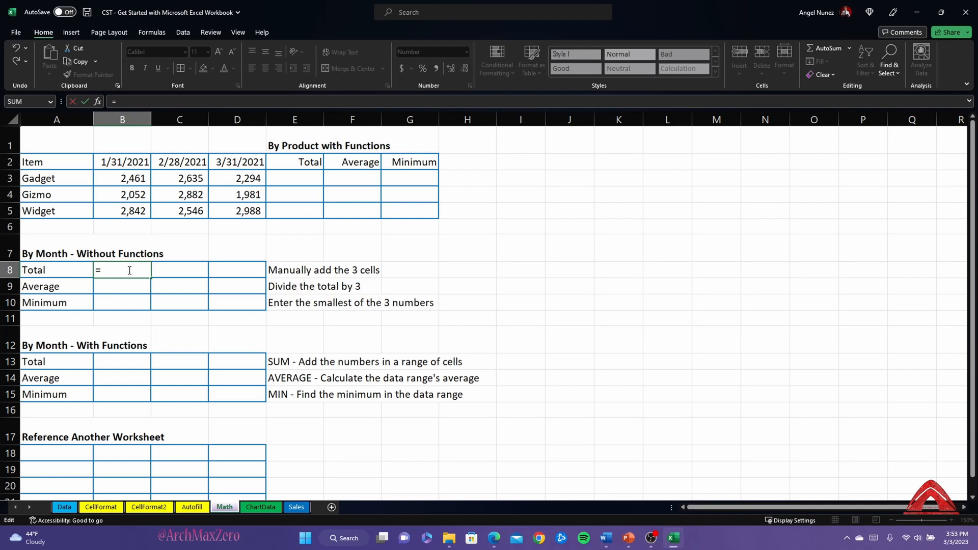
{"action": "left_click", "coordinate": [134, 179]}
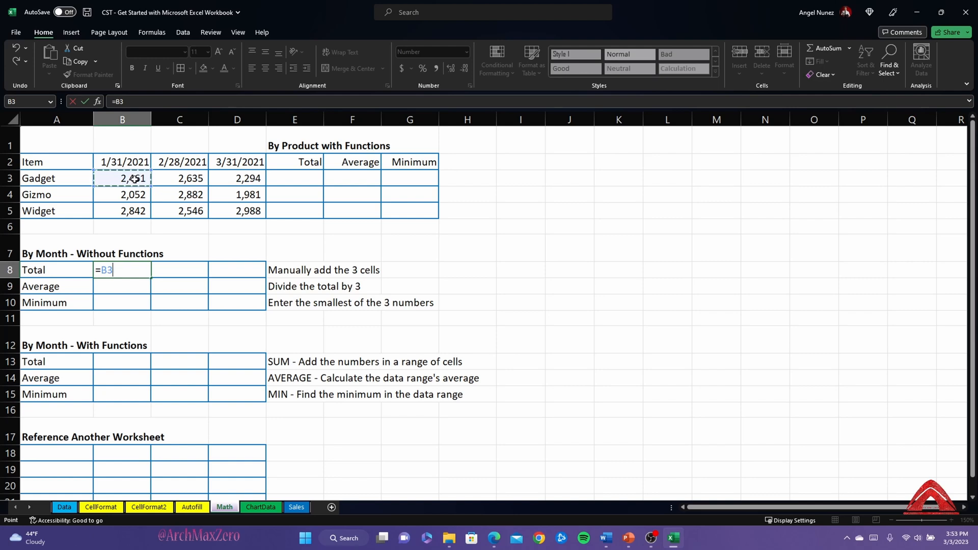
{"action": "left_click", "coordinate": [130, 196]}
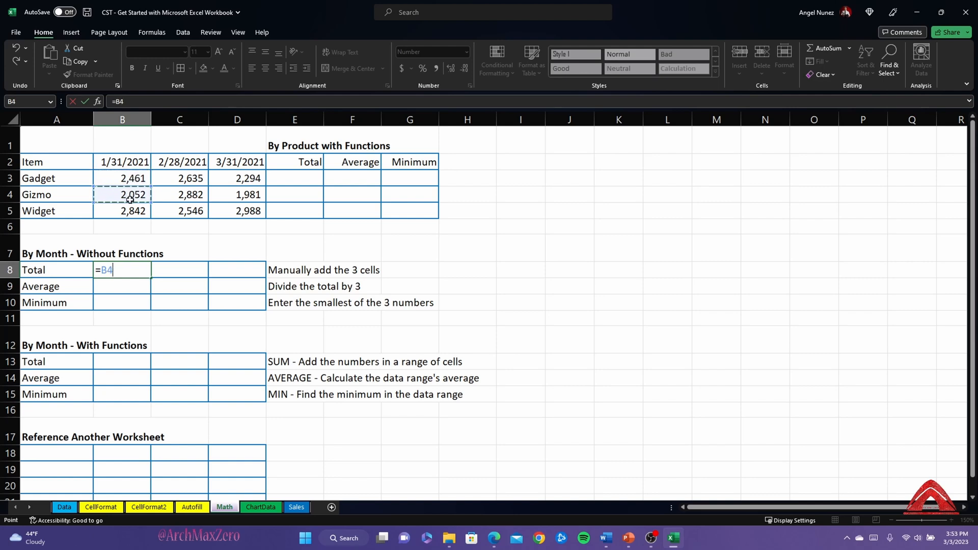
{"action": "left_click", "coordinate": [128, 211]}
{"action": "left_click", "coordinate": [127, 271]}
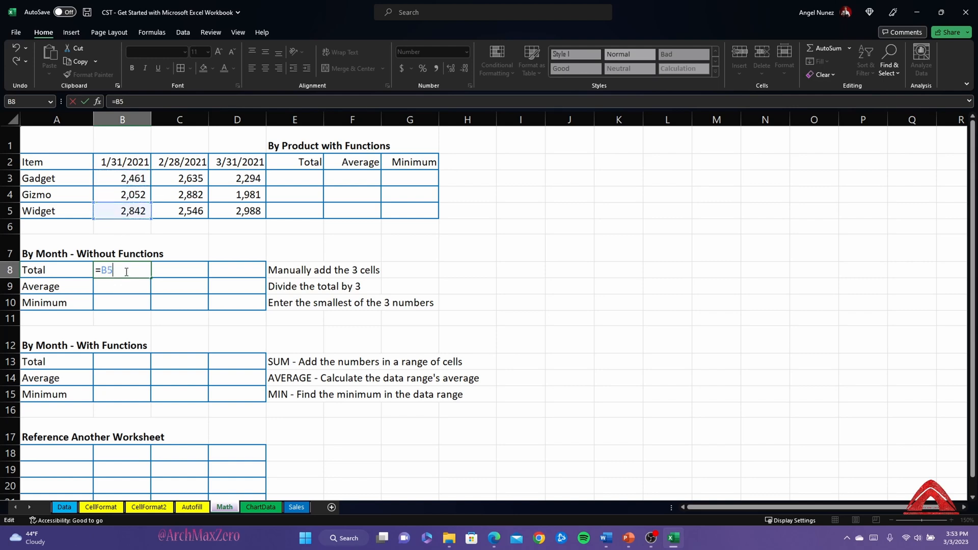
{"action": "key", "text": "BackSpace"}
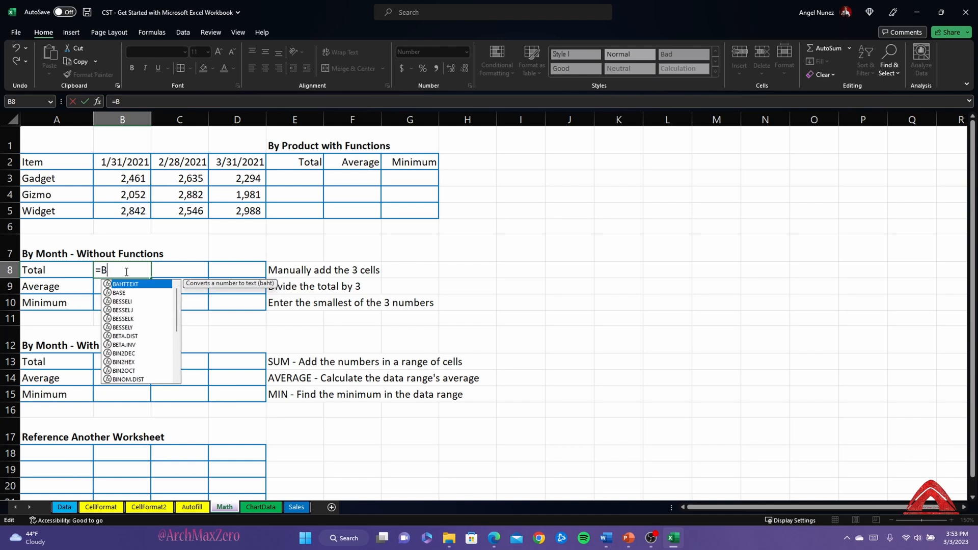
{"action": "type", "text": "3+B4"}
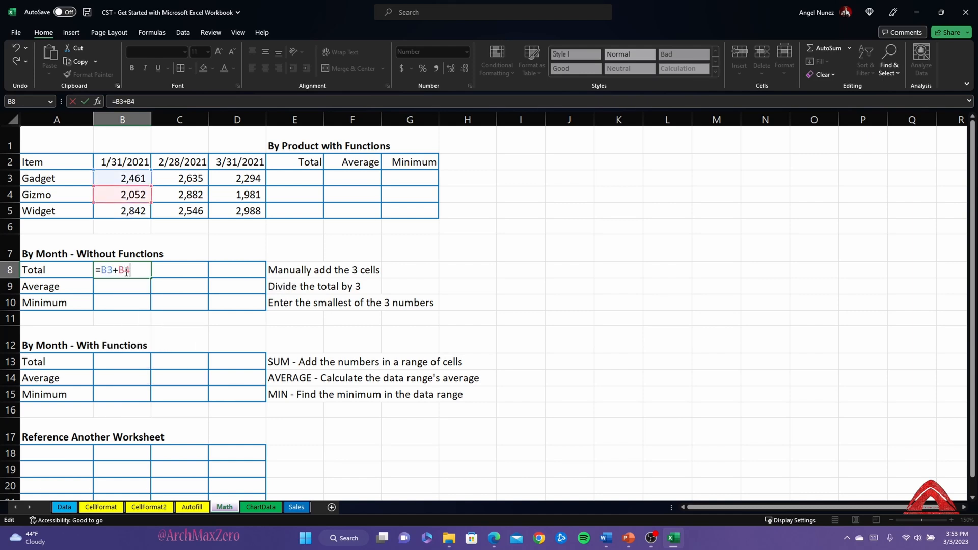
{"action": "type", "text": "+b5"}
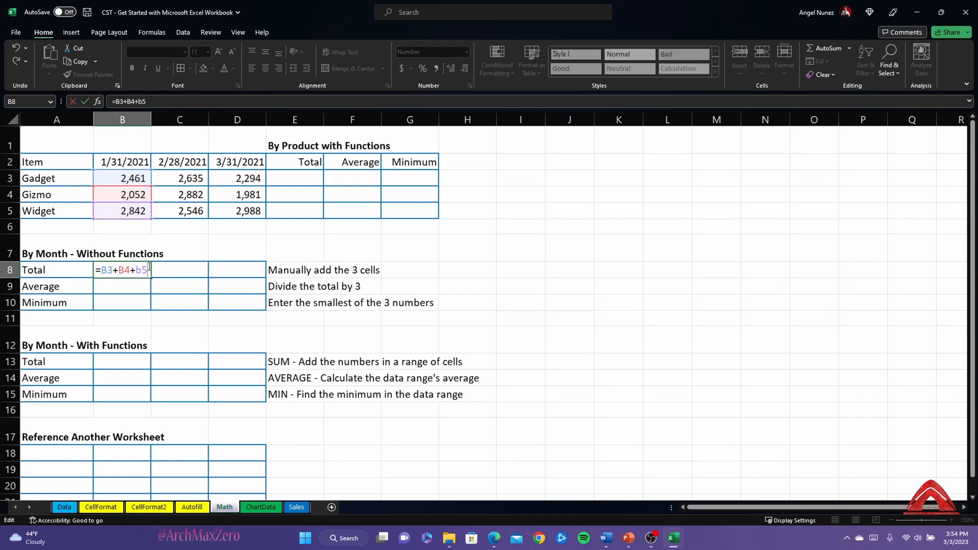
{"action": "key", "text": "Return"}
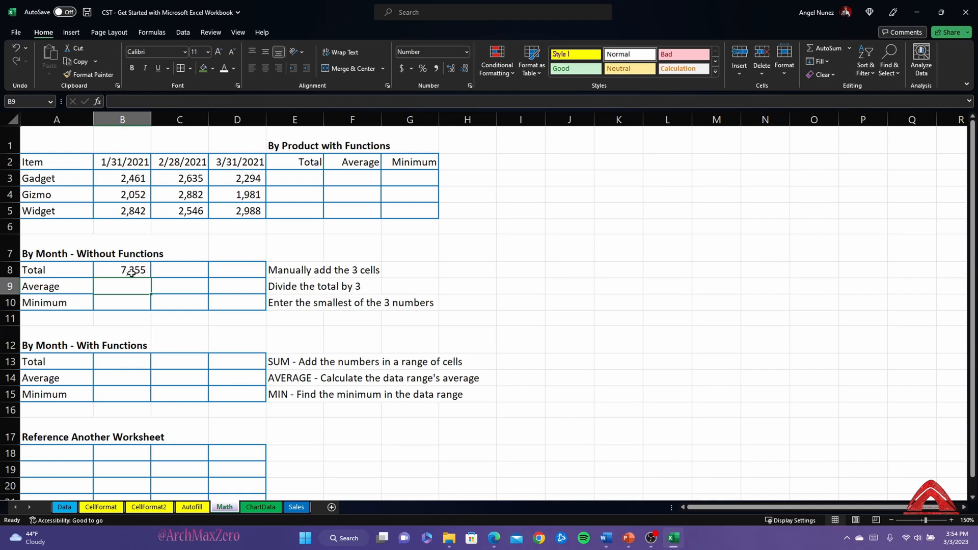
{"action": "left_click", "coordinate": [130, 274]}
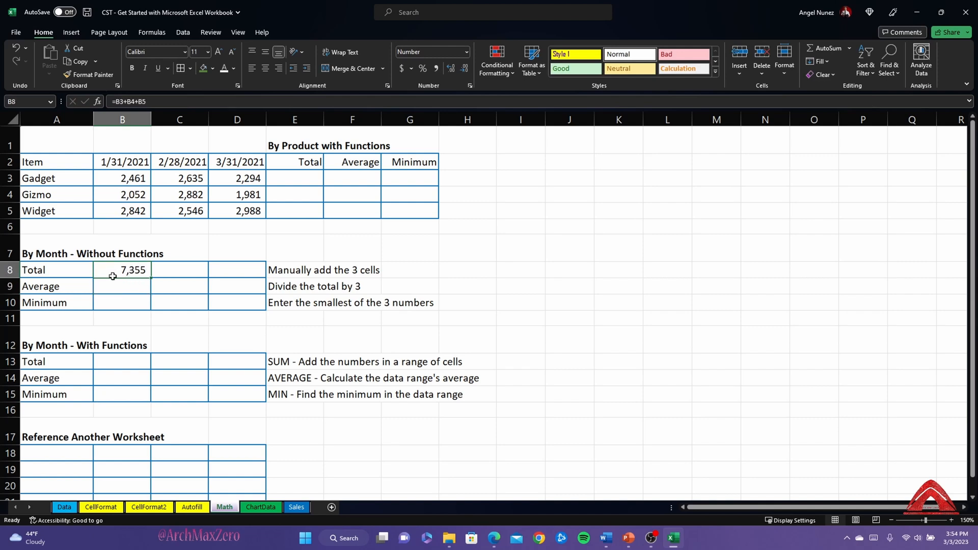
- Change the Gadget value for 1/31/2021 in B3 to 2482 and check the total in B8
{"action": "left_click", "coordinate": [133, 179]}
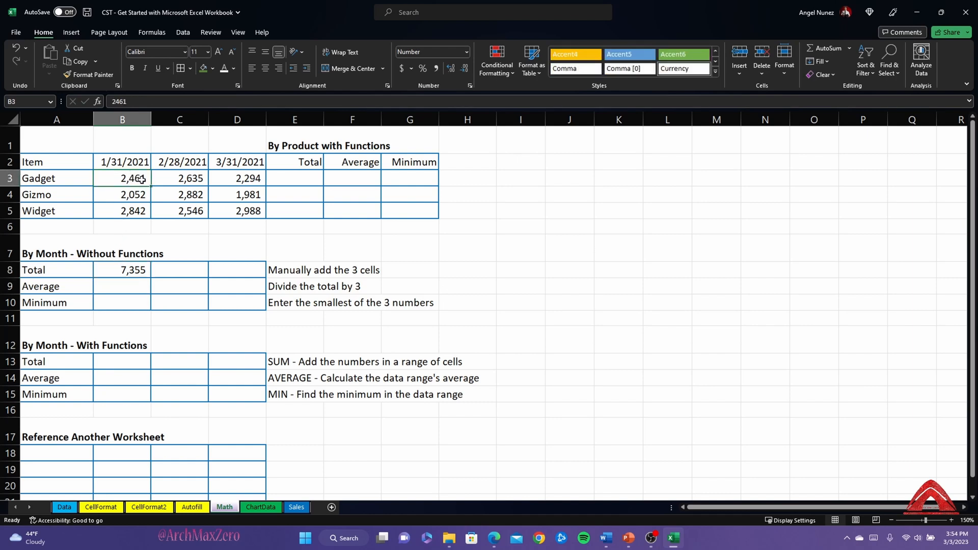
{"action": "double_click", "coordinate": [146, 178]}
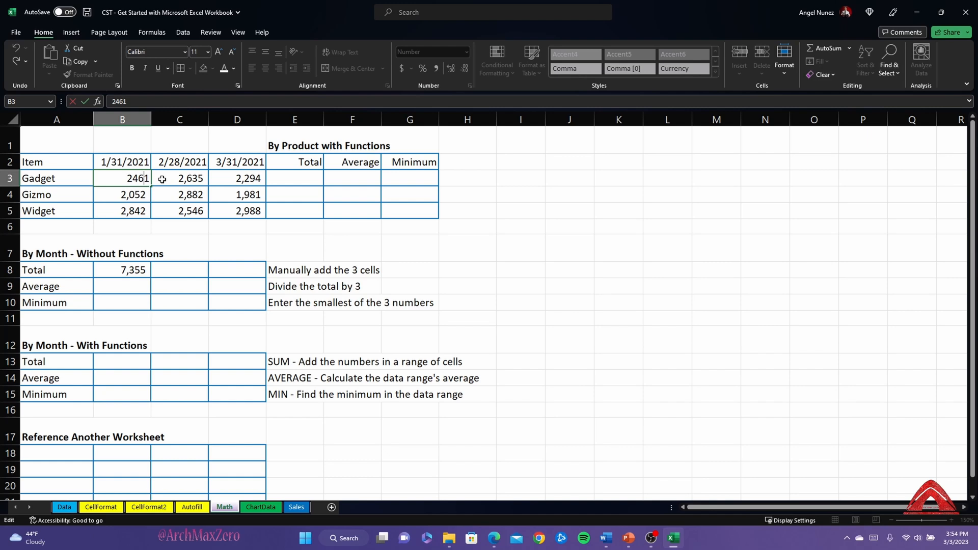
{"action": "key", "text": "Left"}
{"action": "key", "text": "BackSpace"}
{"action": "key", "text": "Delete"}
{"action": "type", "text": "82"}
{"action": "left_click", "coordinate": [156, 224]}
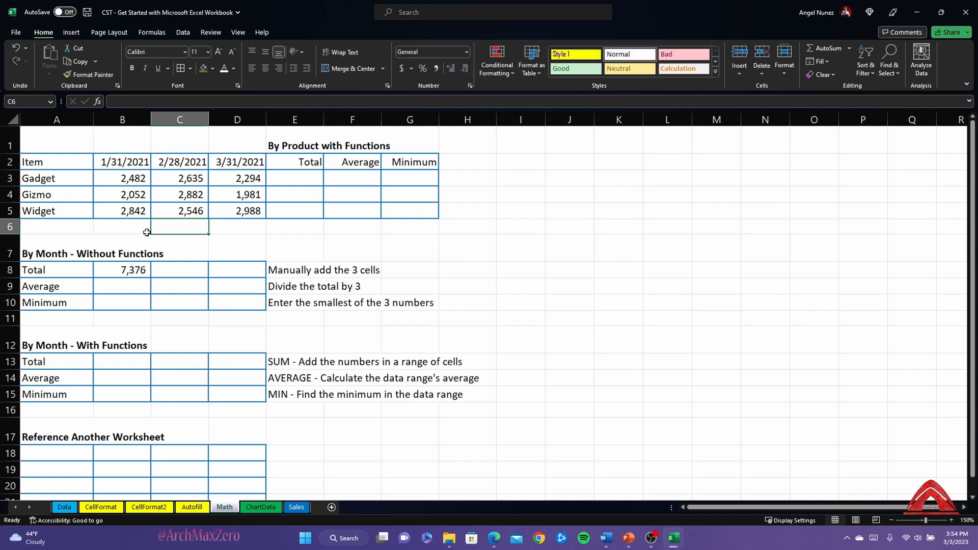
{"action": "left_click", "coordinate": [115, 273]}
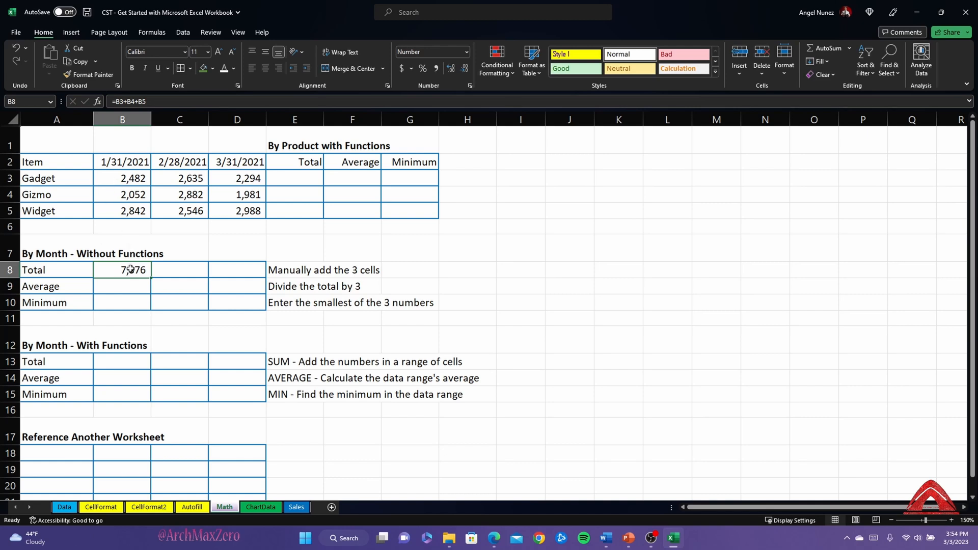
- Calculate the 1/31/2021 average without functions by entering =B8/3 in cell B9
{"action": "left_click", "coordinate": [131, 286]}
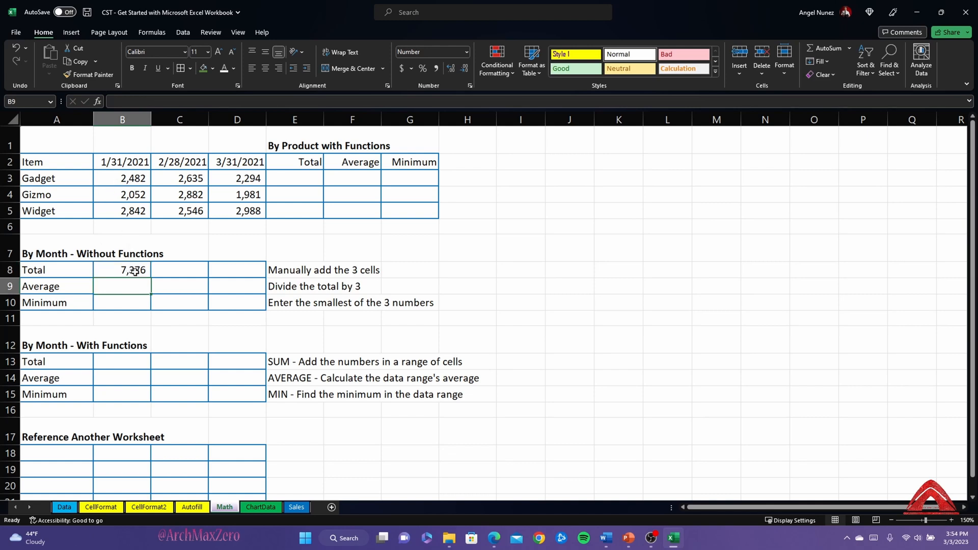
{"action": "left_click", "coordinate": [126, 269]}
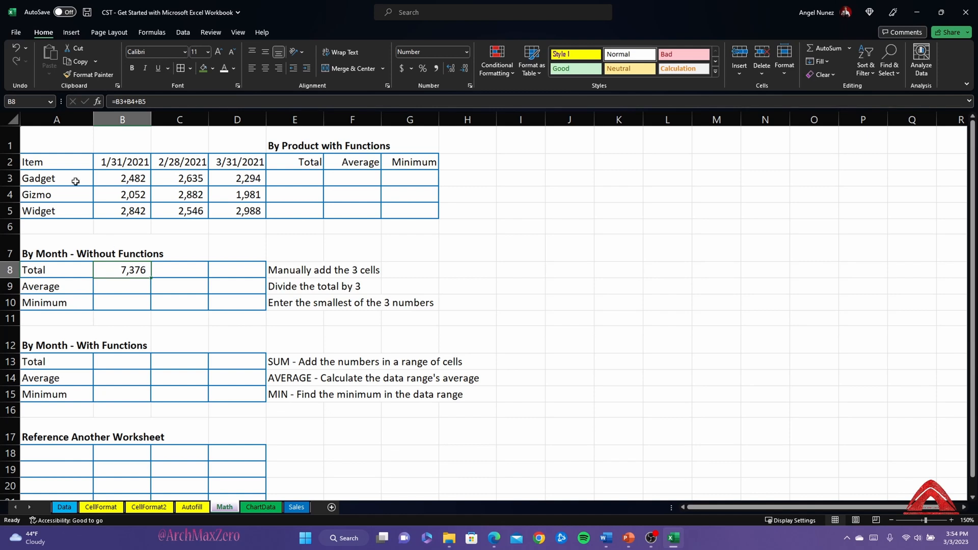
{"action": "left_click", "coordinate": [123, 286]}
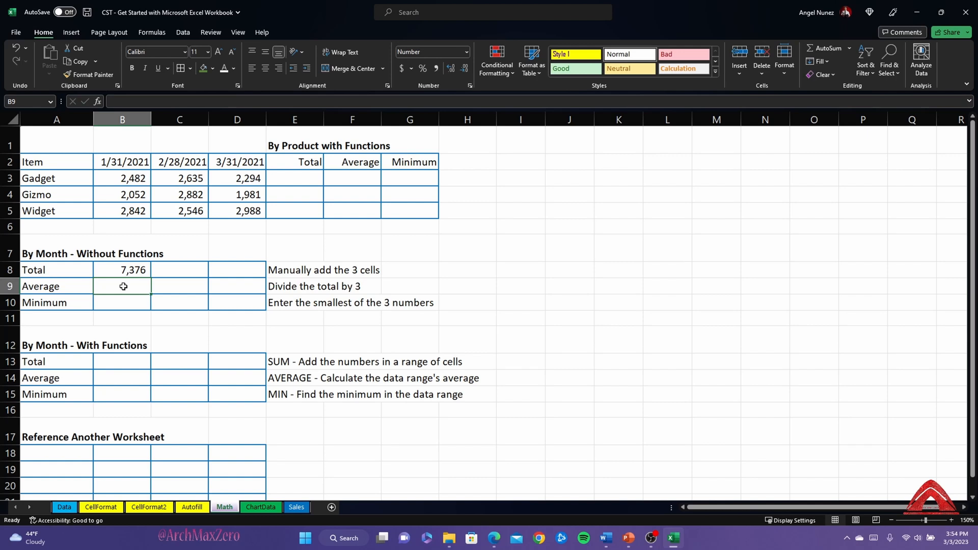
{"action": "type", "text": "="}
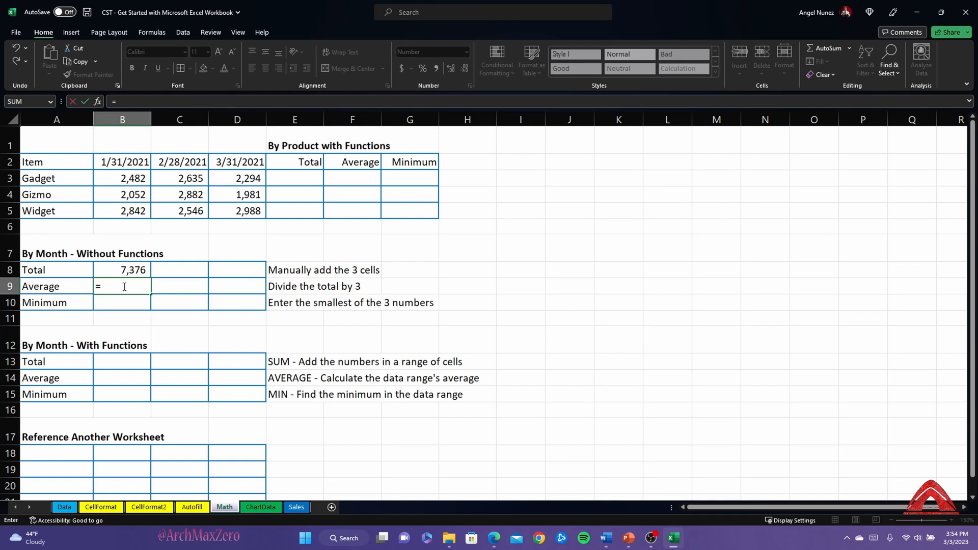
{"action": "type", "text": "B8"}
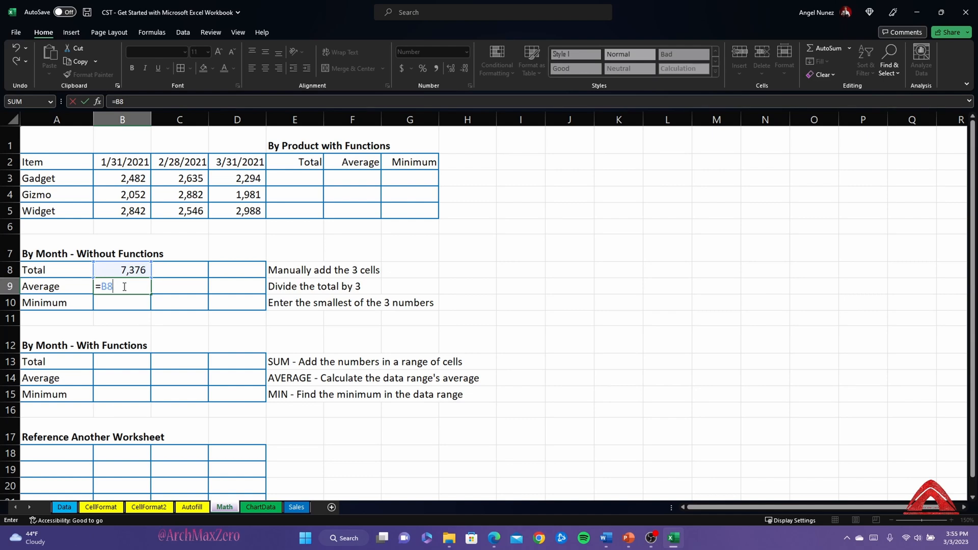
{"action": "type", "text": "/3"}
{"action": "key", "text": "Return"}
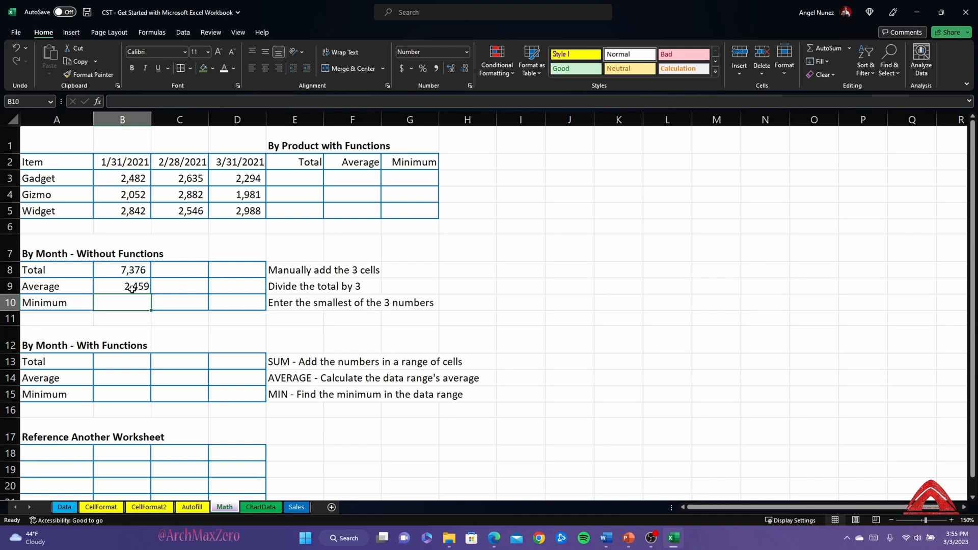
{"action": "left_click", "coordinate": [130, 195]}
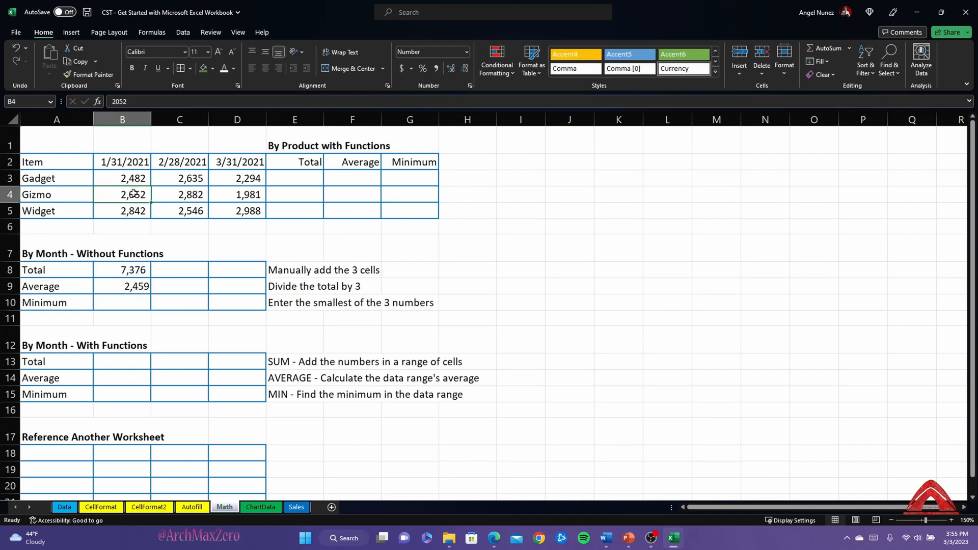
{"action": "left_click", "coordinate": [132, 287]}
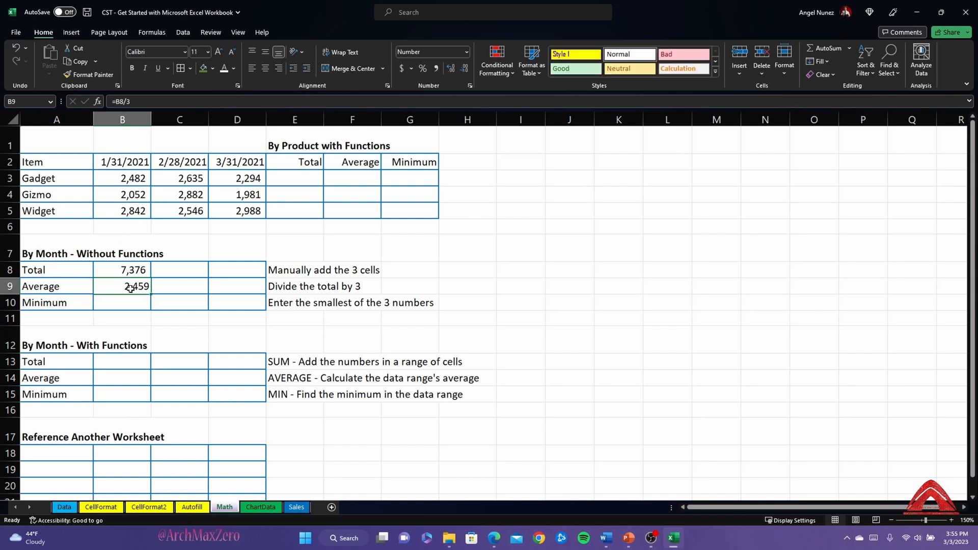
- Enter 2052 as the 1/31/2021 minimum in cell B10
{"action": "left_click", "coordinate": [132, 304]}
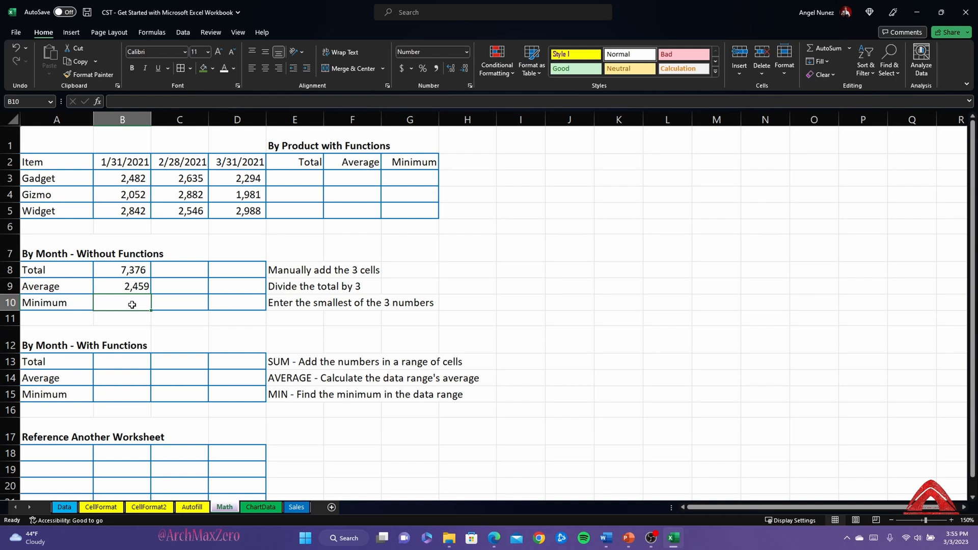
{"action": "type", "text": "2,0"}
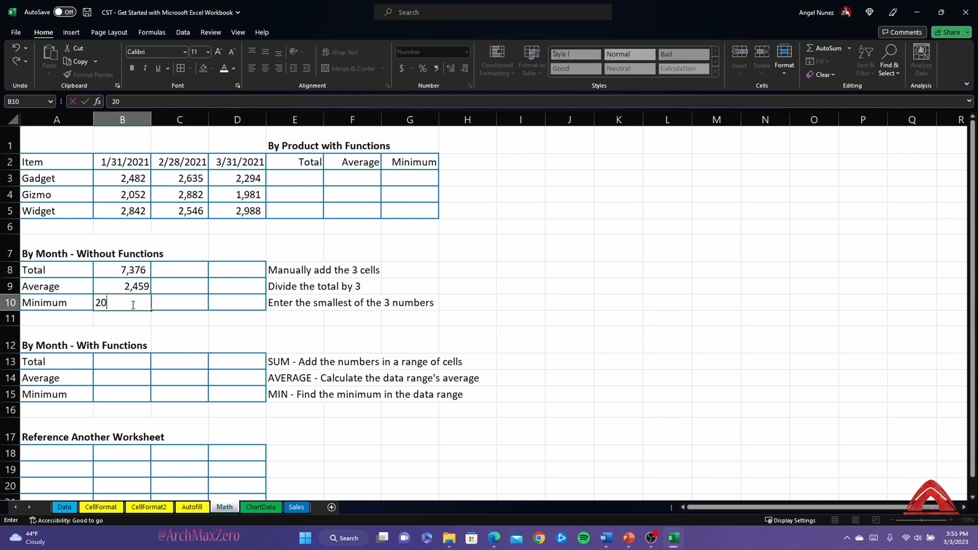
{"action": "type", "text": "52"}
{"action": "left_click", "coordinate": [168, 305]}
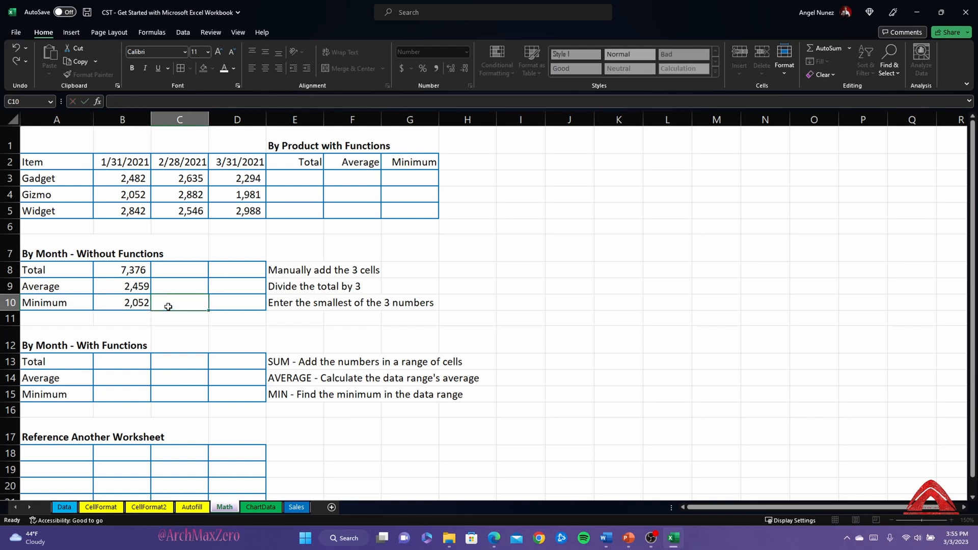
- Fill the B8 total formula across to C8 and D8, and inspect the copied formula in C8
{"action": "left_click", "coordinate": [143, 272]}
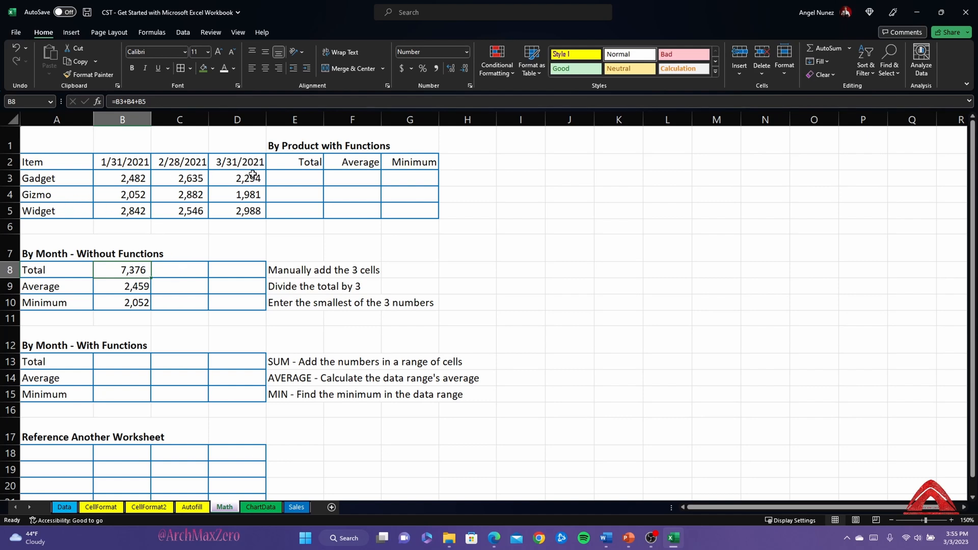
{"action": "left_click_drag", "start_coordinate": [152, 278], "coordinate": [257, 278]}
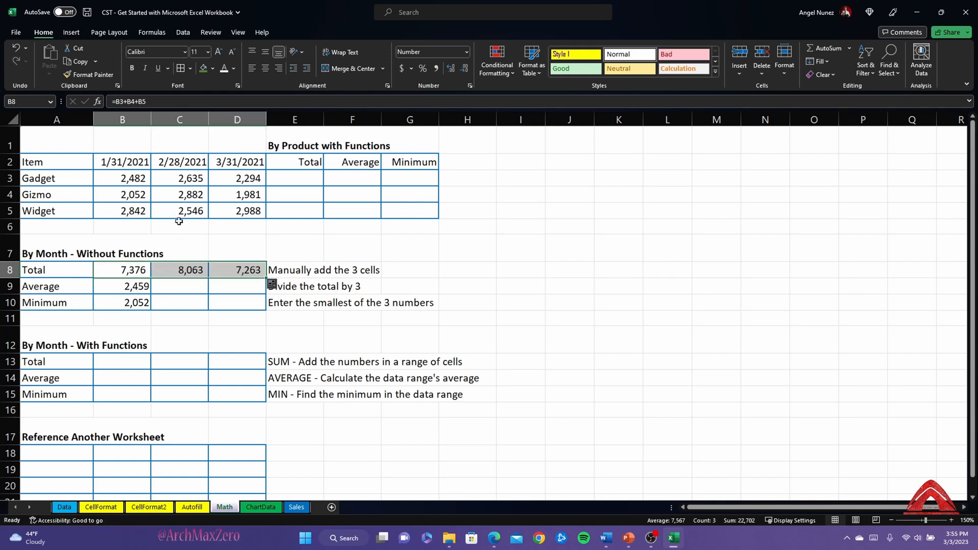
{"action": "left_click", "coordinate": [180, 287]}
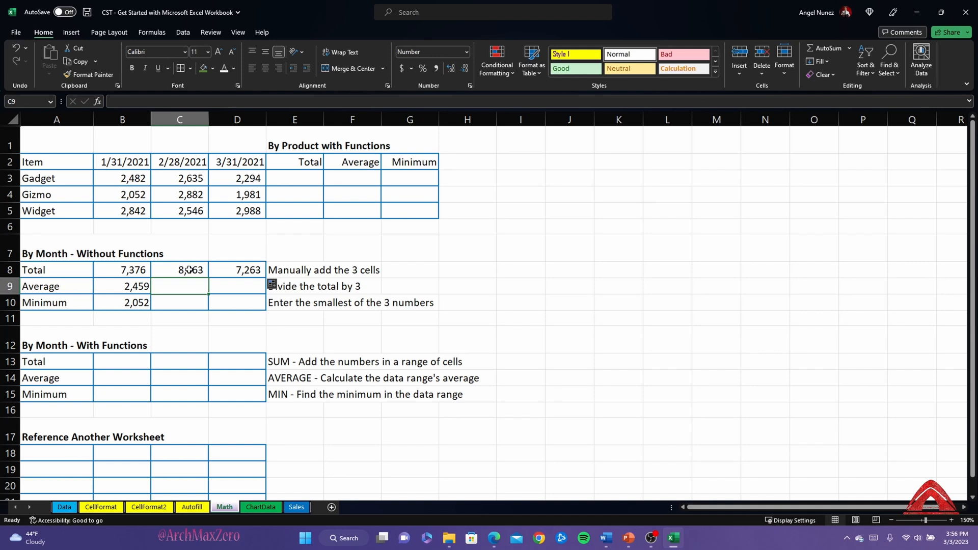
{"action": "left_click", "coordinate": [190, 270]}
{"action": "double_click", "coordinate": [186, 272]}
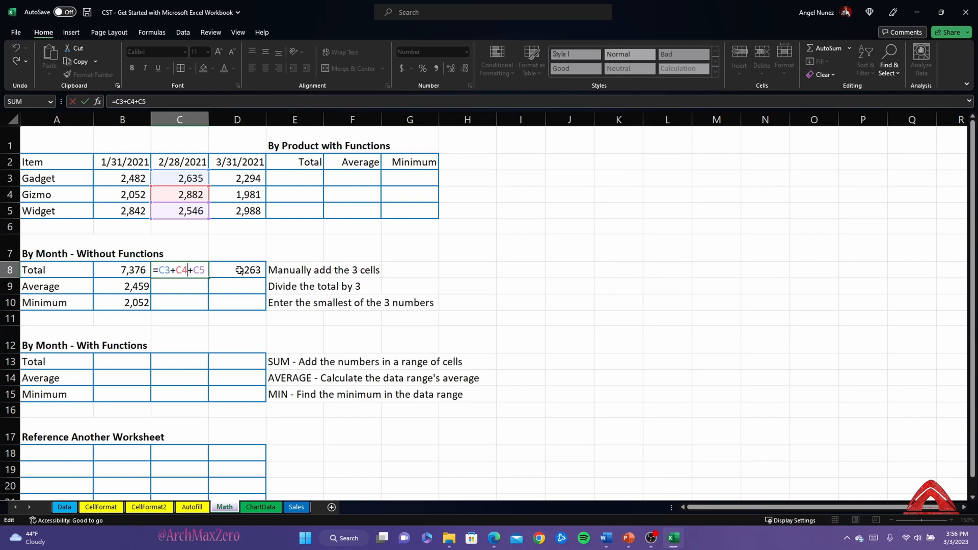
- Fill the B9 average formula across to C9 and D9, and inspect the copied formulas
{"action": "left_click", "coordinate": [147, 283]}
{"action": "left_click_drag", "start_coordinate": [151, 296], "coordinate": [257, 297]}
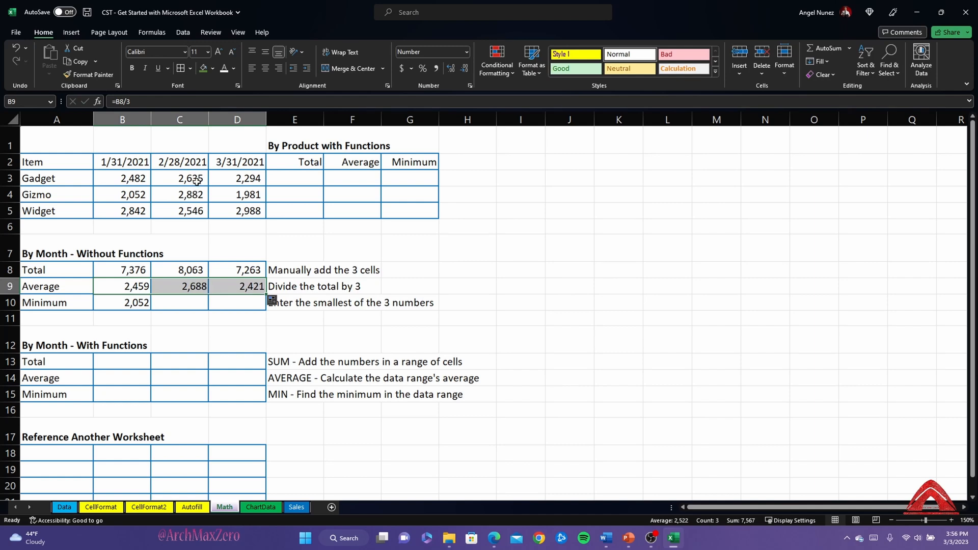
{"action": "left_click", "coordinate": [227, 284]}
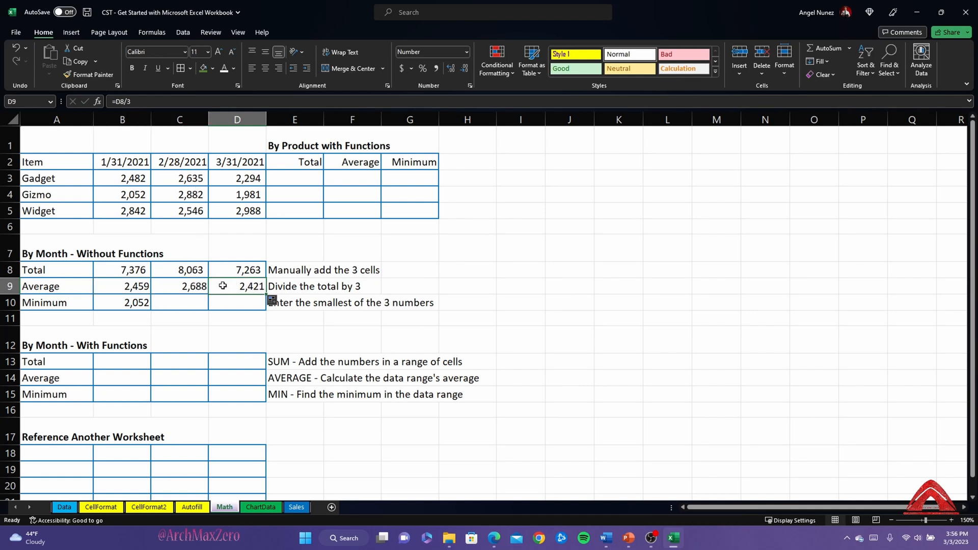
{"action": "double_click", "coordinate": [194, 287]}
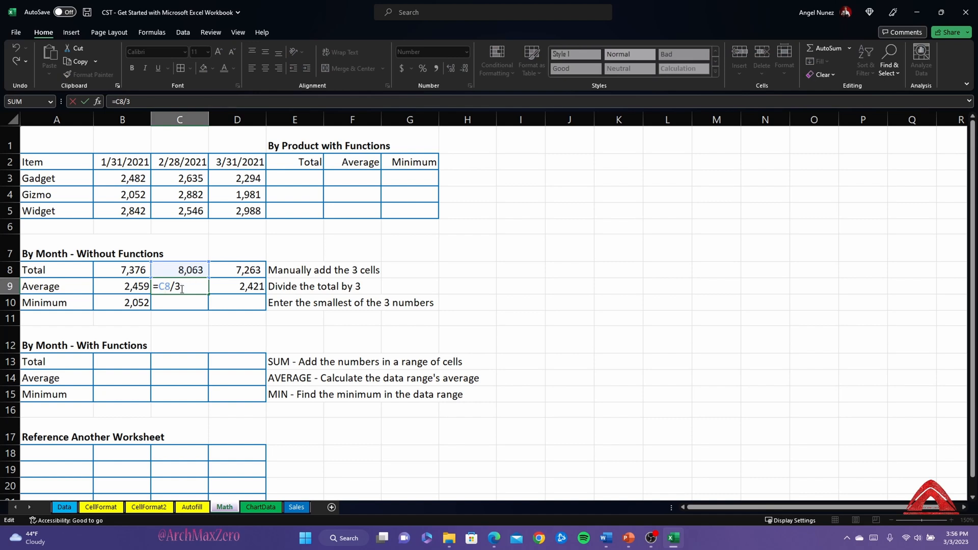
{"action": "double_click", "coordinate": [224, 288]}
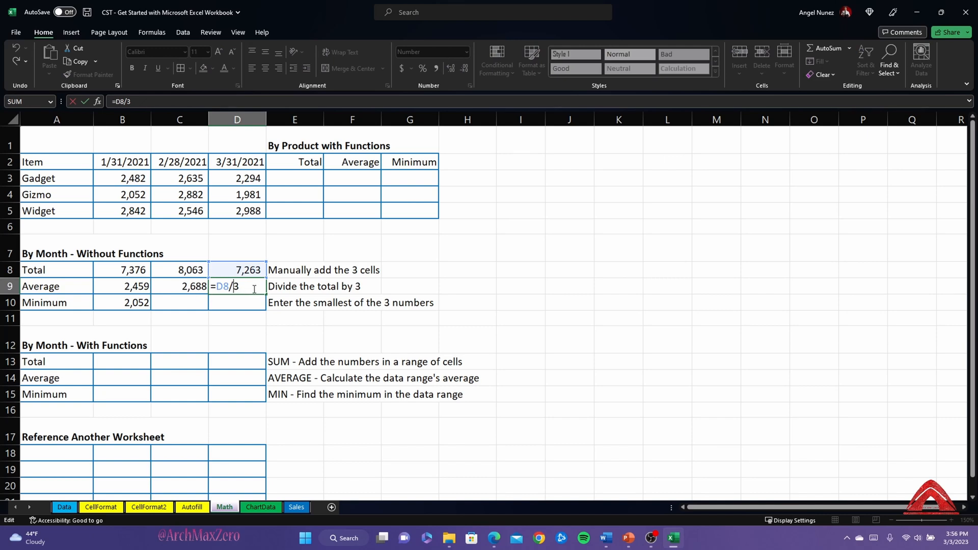
{"action": "left_click", "coordinate": [191, 304]}
{"action": "left_click", "coordinate": [233, 298]}
{"action": "left_click", "coordinate": [287, 258]}
{"action": "key", "text": "Escape"}
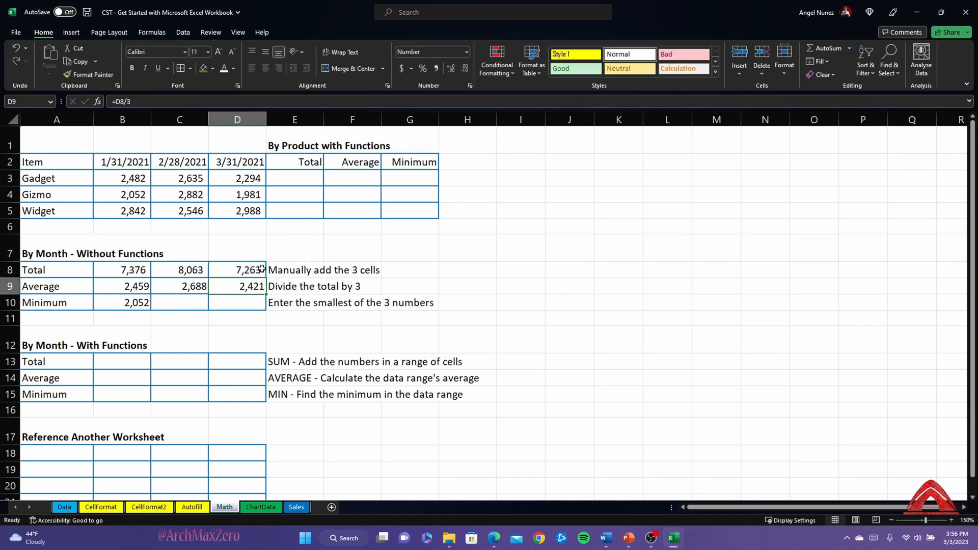
- Enter the remaining monthly minimums without functions: 2546 in C10 and 1981 in D10
{"action": "left_click", "coordinate": [189, 304]}
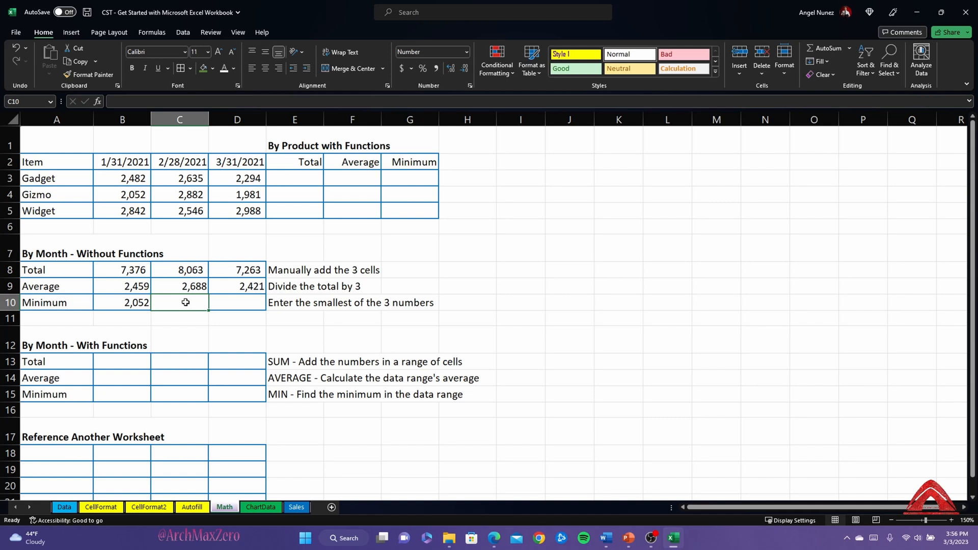
{"action": "type", "text": "2"}
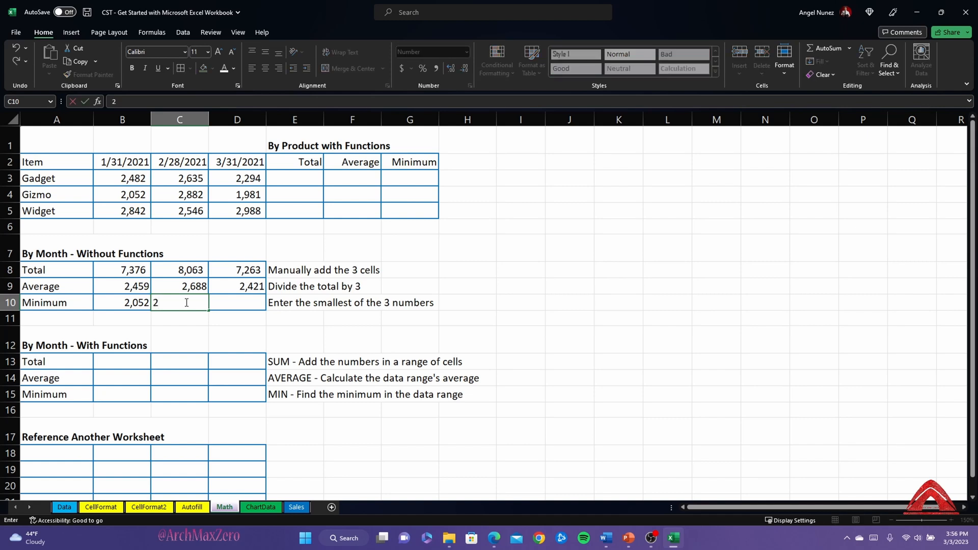
{"action": "type", "text": ",546"}
{"action": "left_click", "coordinate": [252, 306]}
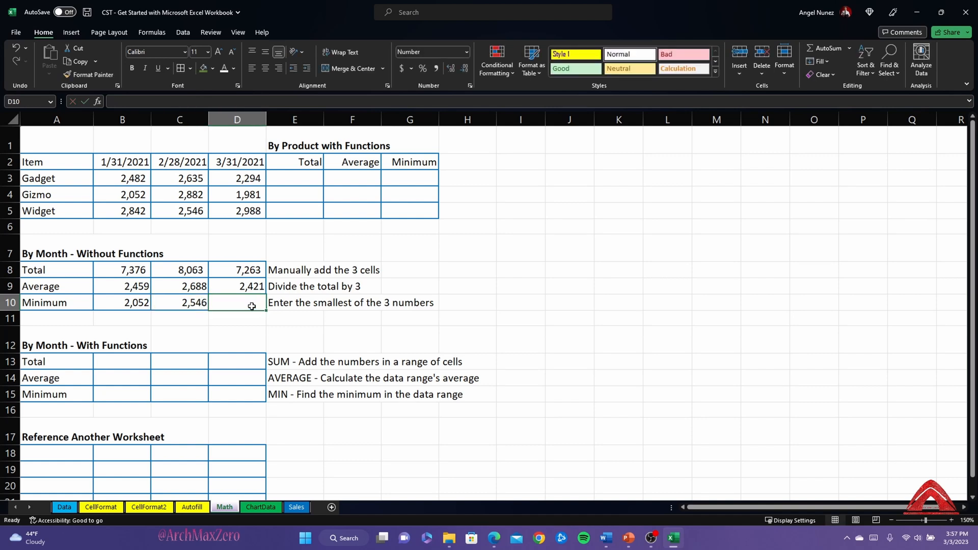
{"action": "type", "text": "1,9"}
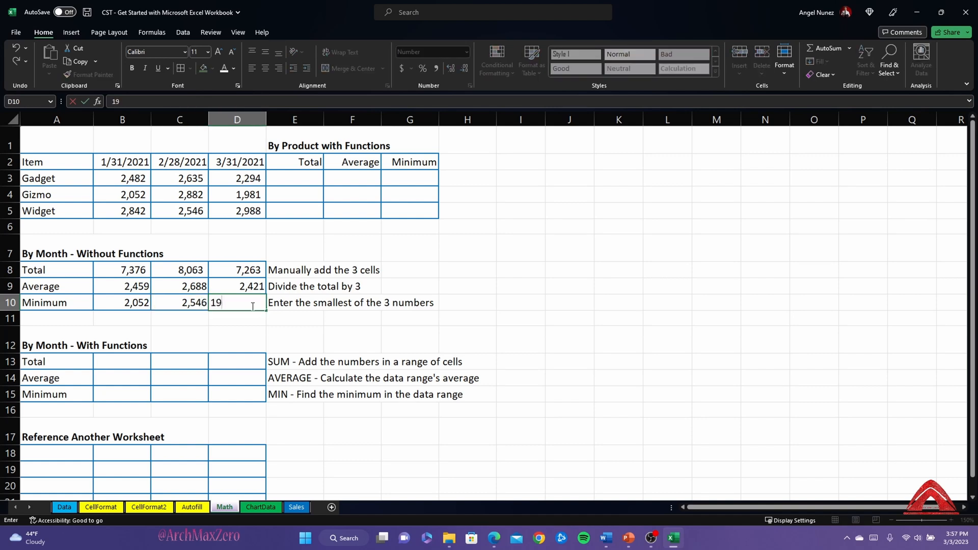
{"action": "type", "text": "81"}
{"action": "left_click", "coordinate": [242, 320]}
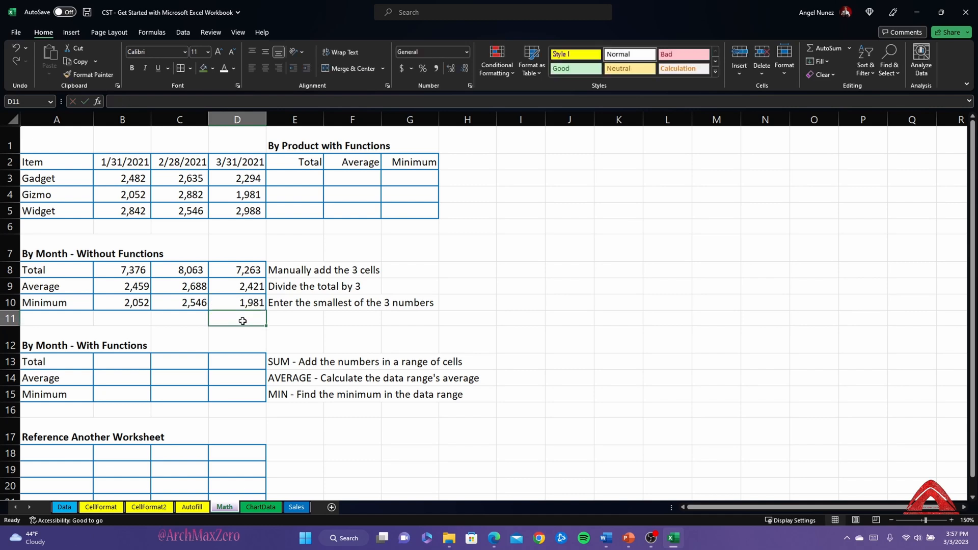
- Total the 1/31/2021 column in cell B13 with AutoSum over the range B3:B5
{"action": "scroll", "coordinate": [236, 320], "scroll_direction": "down", "scroll_amount": 2}
{"action": "scroll", "coordinate": [192, 316], "scroll_direction": "up", "scroll_amount": 2}
{"action": "left_click", "coordinate": [114, 361]}
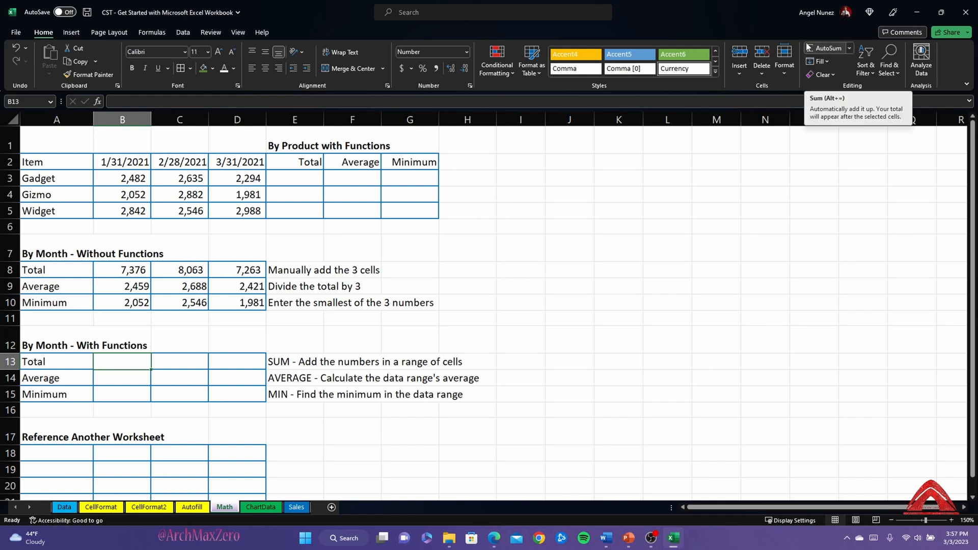
{"action": "left_click", "coordinate": [838, 48]}
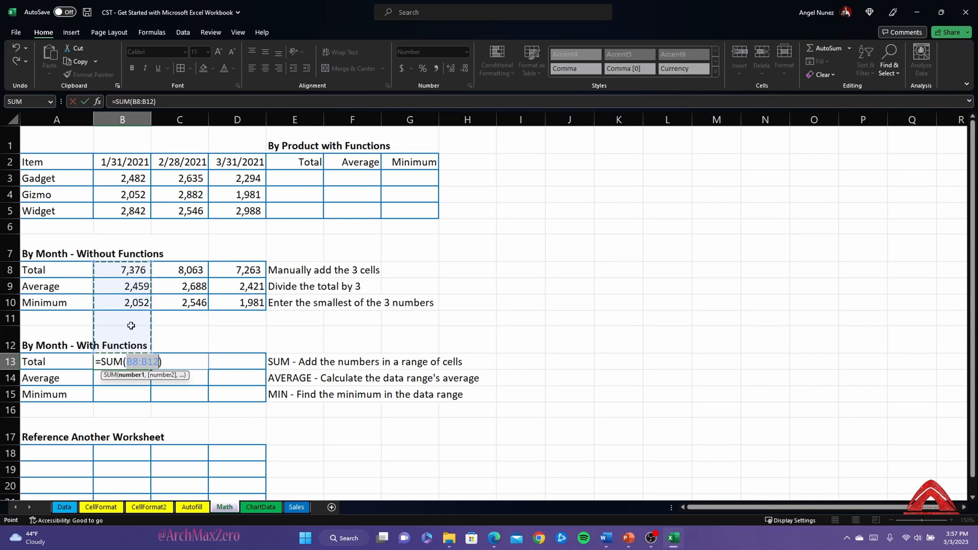
{"action": "left_click", "coordinate": [107, 178]}
{"action": "left_click_drag", "start_coordinate": [107, 177], "coordinate": [108, 212]}
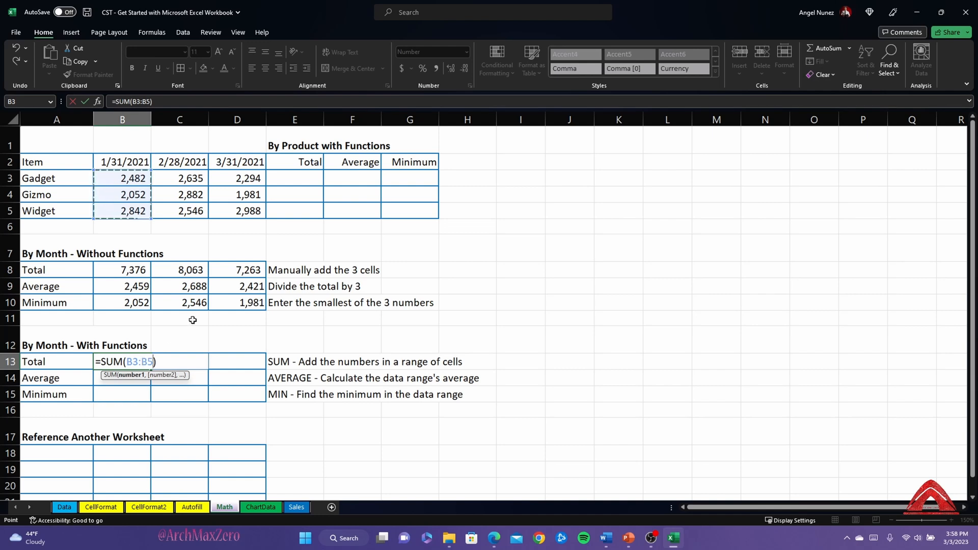
{"action": "key", "text": "Return"}
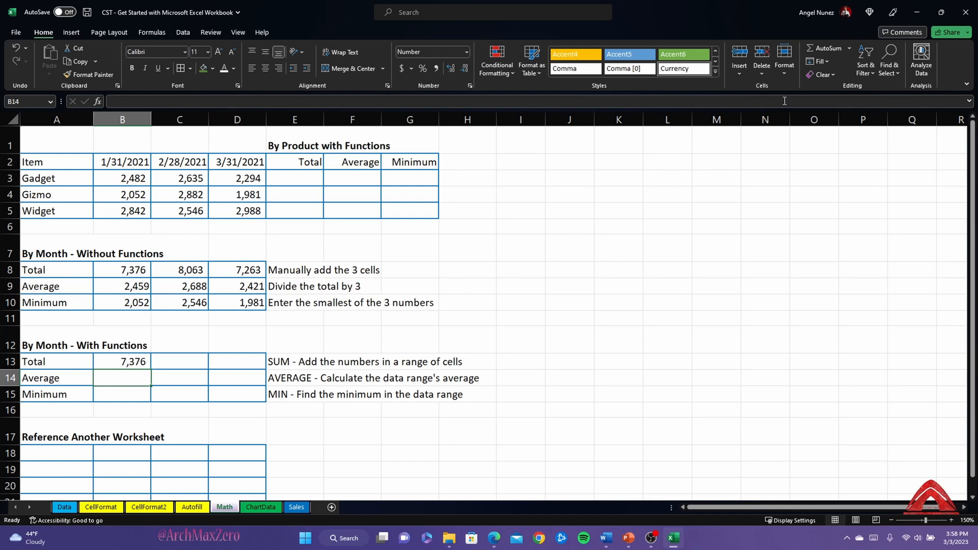
- Calculate the 1/31/2021 average in cell B14 with the AVERAGE function over B3:B5
{"action": "left_click", "coordinate": [849, 49]}
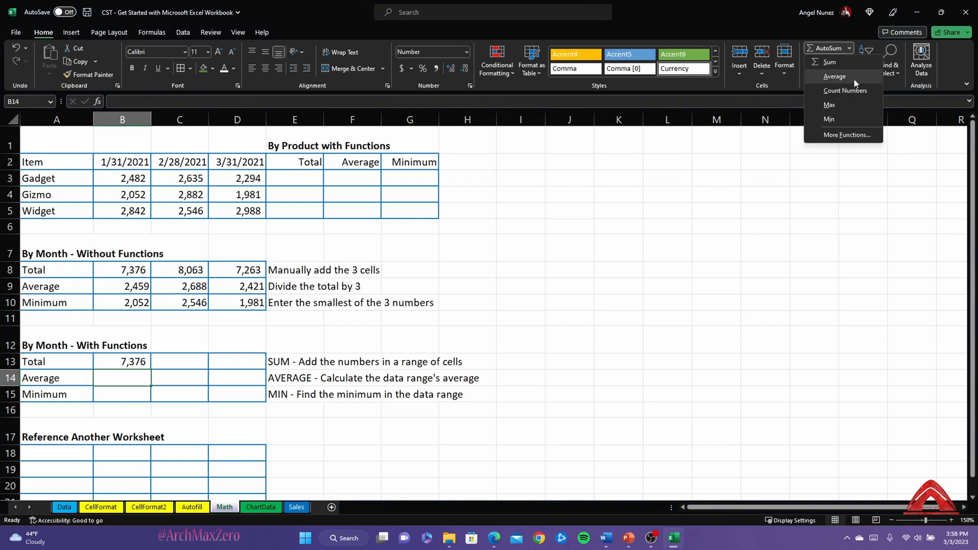
{"action": "left_click", "coordinate": [834, 77]}
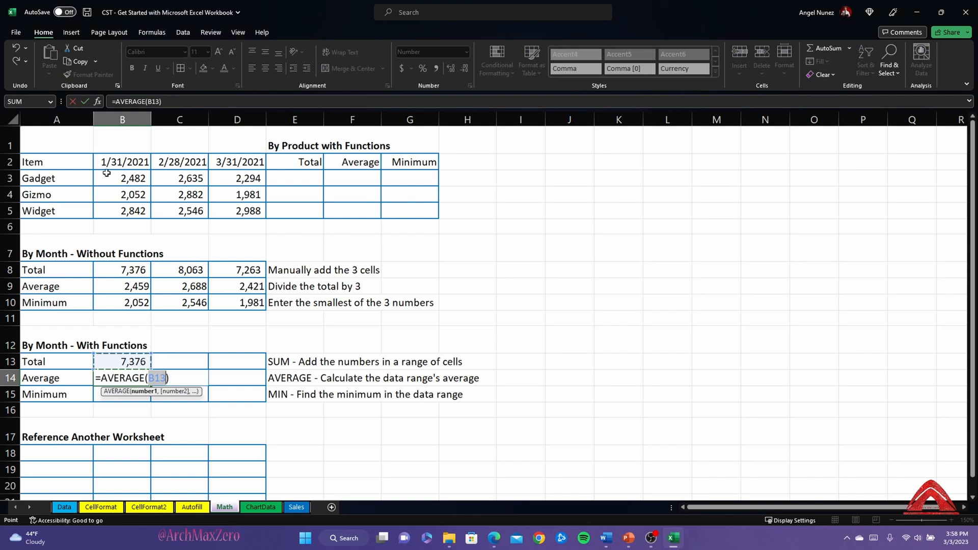
{"action": "left_click_drag", "start_coordinate": [106, 174], "coordinate": [125, 206]}
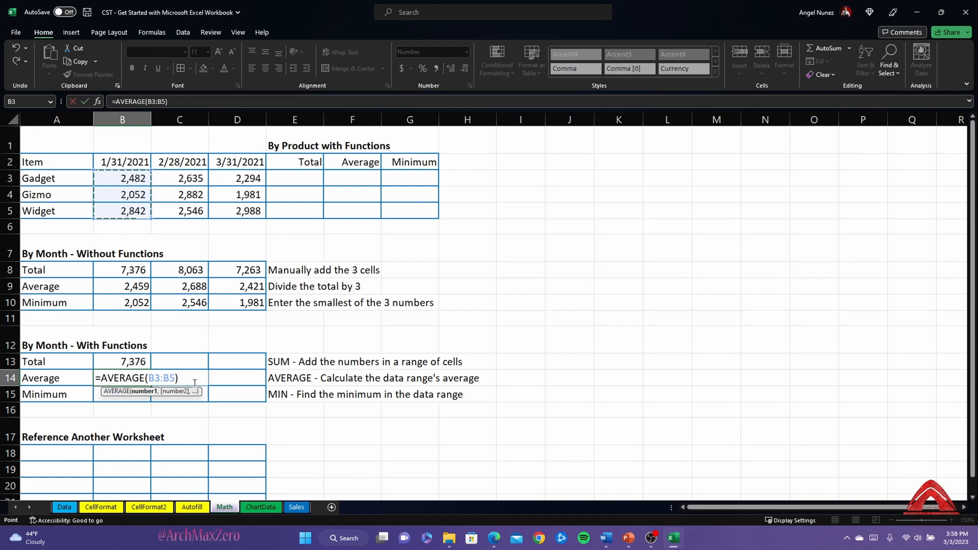
{"action": "key", "text": "Return"}
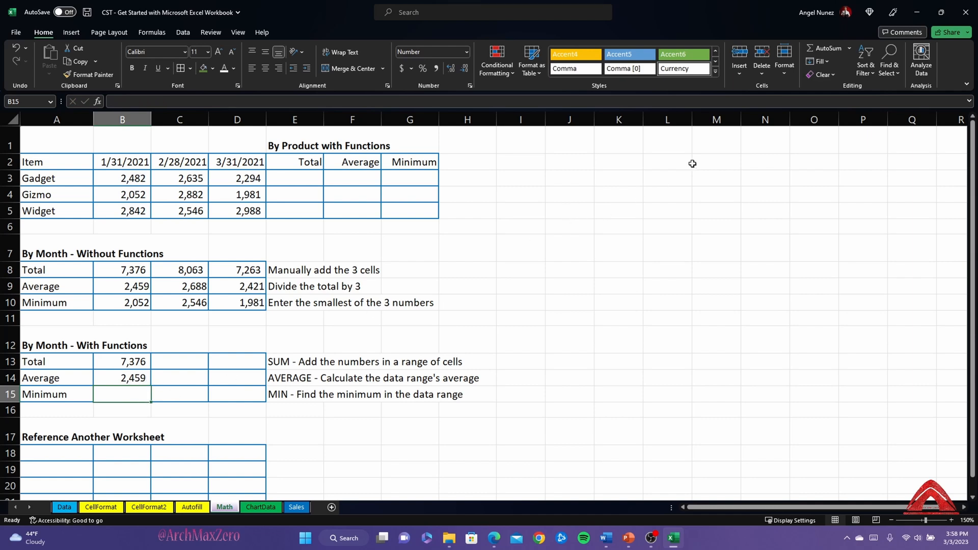
- Find the 1/31/2021 minimum in cell B15 with the MIN function over B3:B5
{"action": "left_click", "coordinate": [850, 49]}
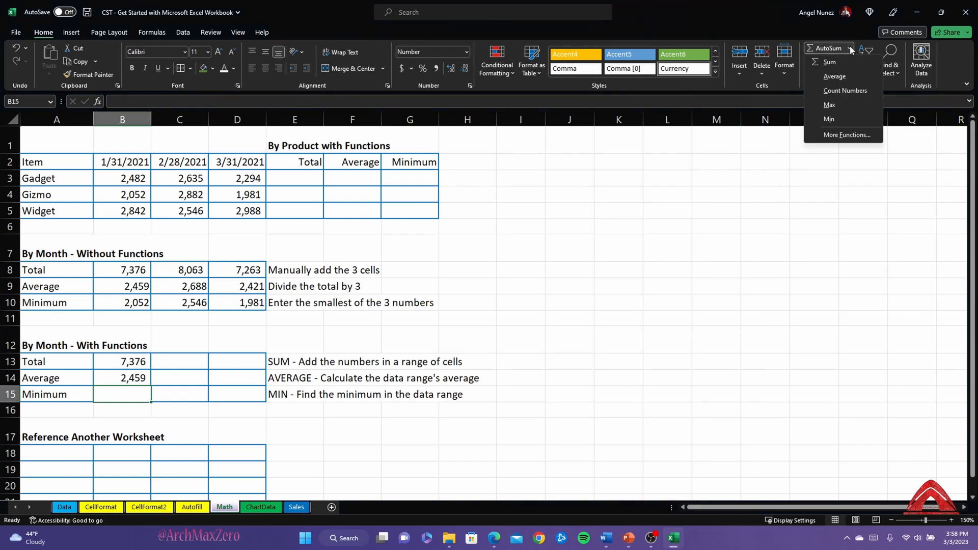
{"action": "left_click", "coordinate": [830, 119]}
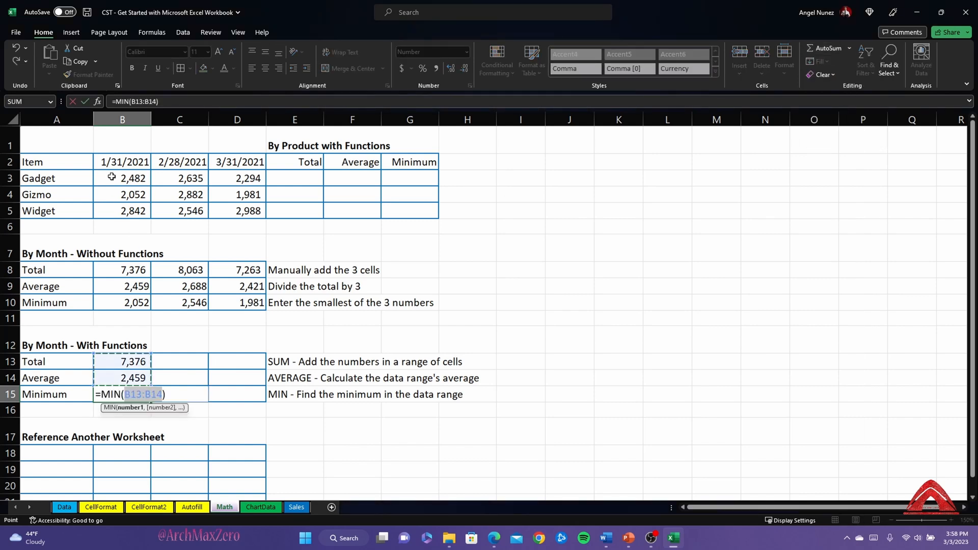
{"action": "left_click_drag", "start_coordinate": [111, 177], "coordinate": [124, 210]}
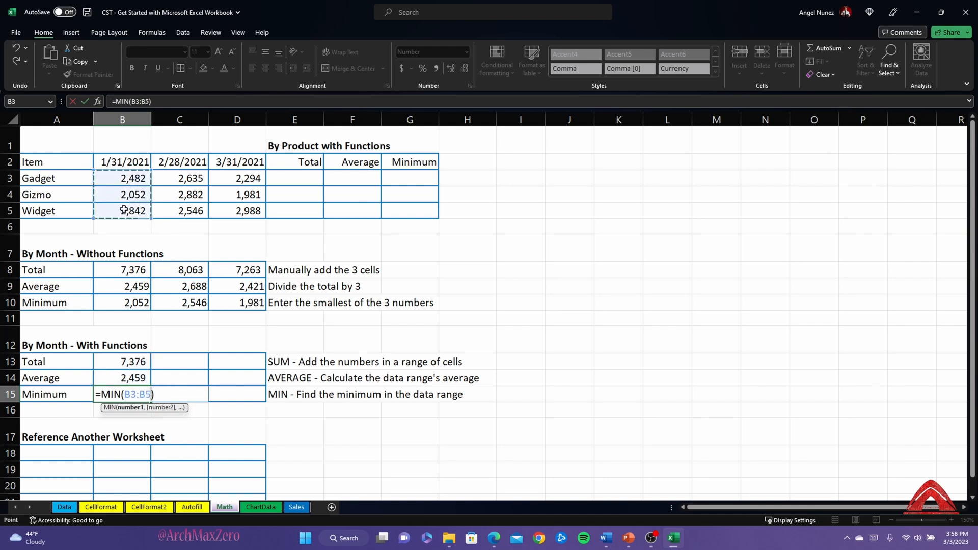
{"action": "key", "text": "Return"}
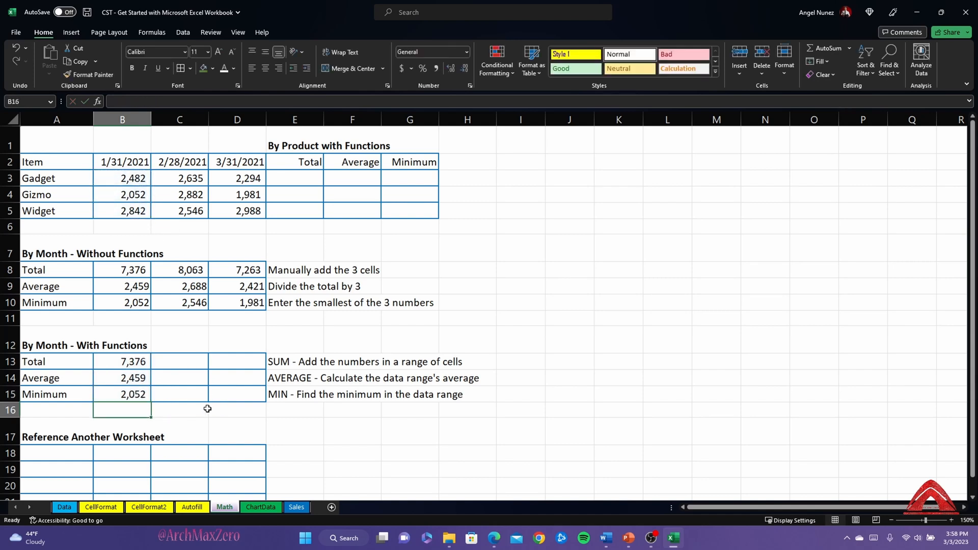
{"action": "left_click", "coordinate": [170, 395]}
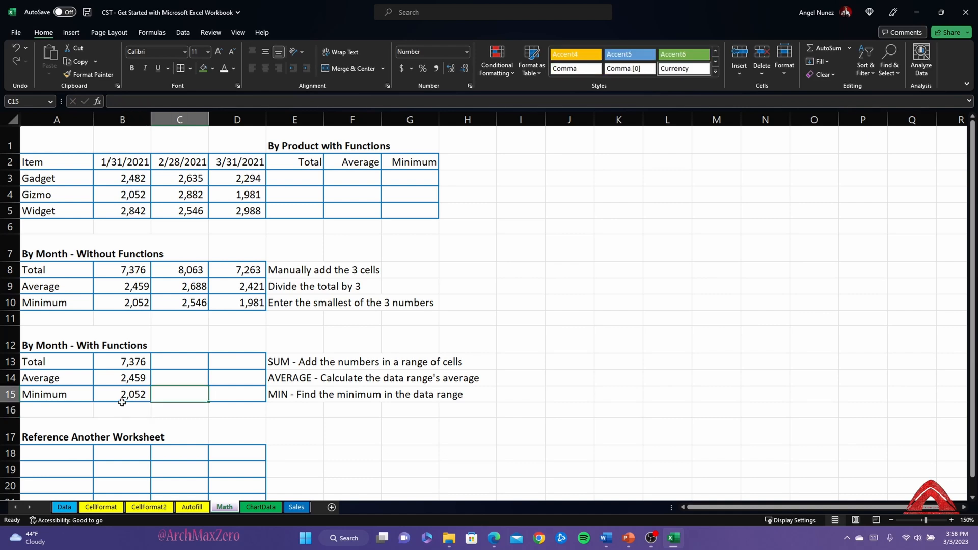
{"action": "left_click", "coordinate": [155, 377]}
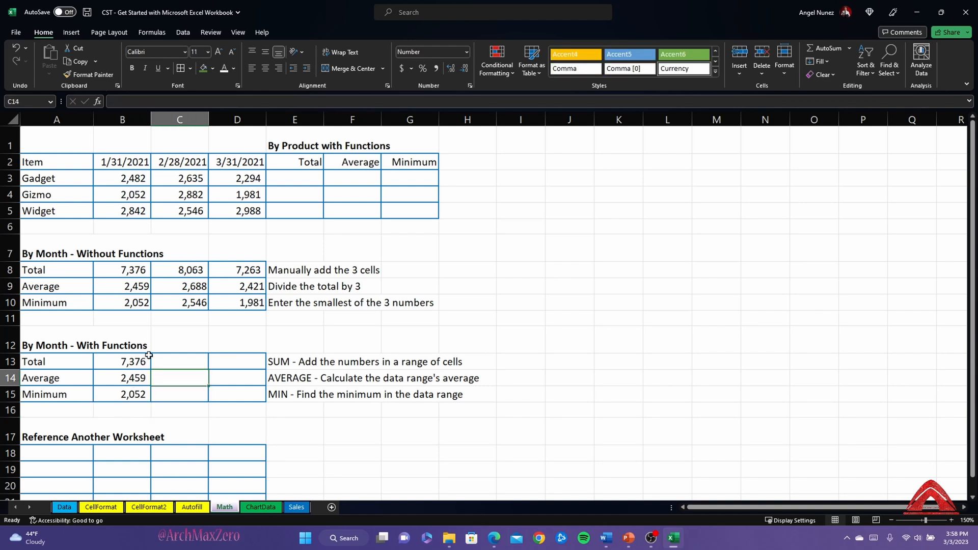
{"action": "left_click", "coordinate": [141, 367]}
{"action": "left_click", "coordinate": [167, 367]}
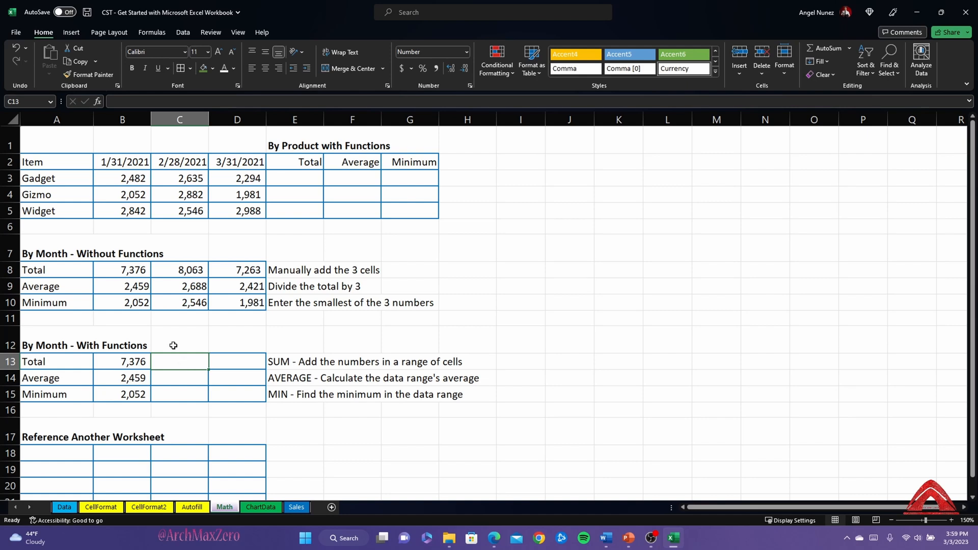
{"action": "left_click", "coordinate": [130, 101]}
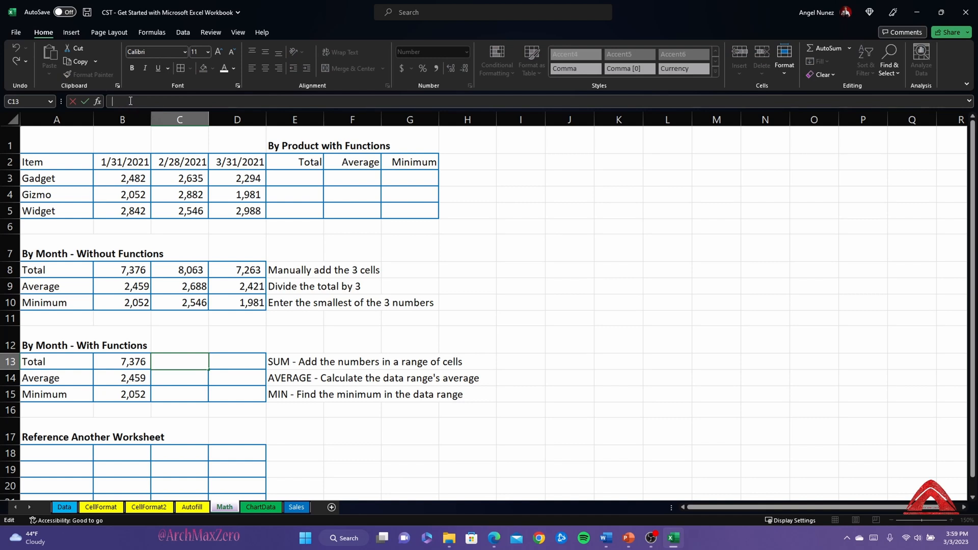
{"action": "type", "text": "gskjgskjgksdjg"}
{"action": "key", "text": "BackSpace"}
{"action": "key", "text": "BackSpace"}
{"action": "key", "text": "BackSpace"}
{"action": "key", "text": "BackSpace"}
{"action": "key", "text": "BackSpace"}
{"action": "key", "text": "BackSpace"}
{"action": "key", "text": "BackSpace"}
{"action": "key", "text": "BackSpace"}
{"action": "key", "text": "BackSpace"}
{"action": "key", "text": "BackSpace"}
{"action": "key", "text": "BackSpace"}
{"action": "key", "text": "BackSpace"}
{"action": "key", "text": "BackSpace"}
- Search the function library for "Sum" and choose the SUM function for the 2/28/2021 total in cell C13
{"action": "left_click", "coordinate": [98, 102]}
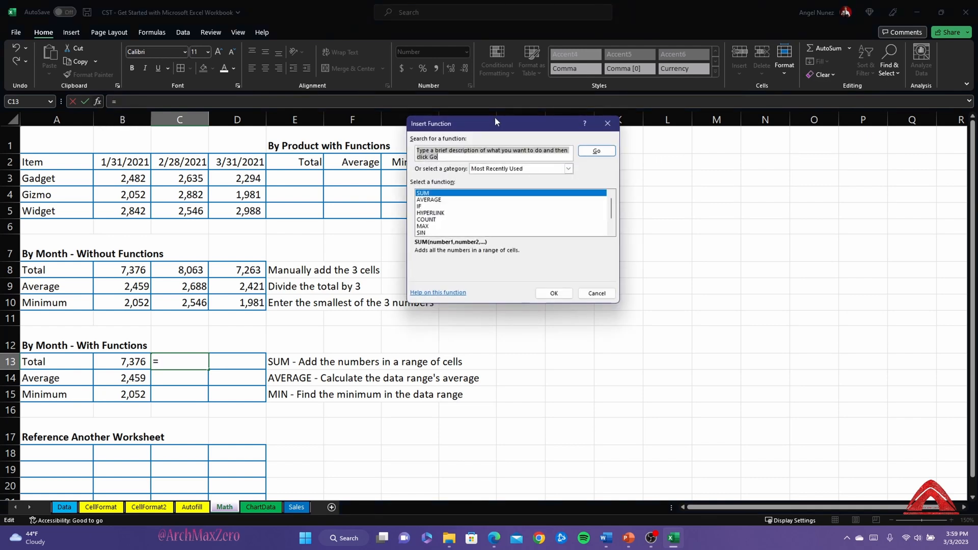
{"action": "left_click_drag", "start_coordinate": [494, 118], "coordinate": [464, 181]}
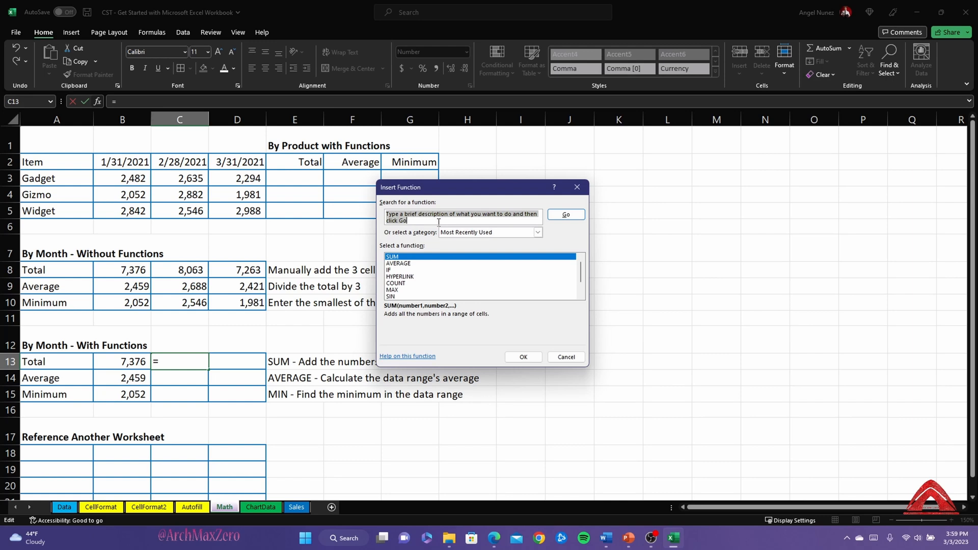
{"action": "type", "text": "Sum"}
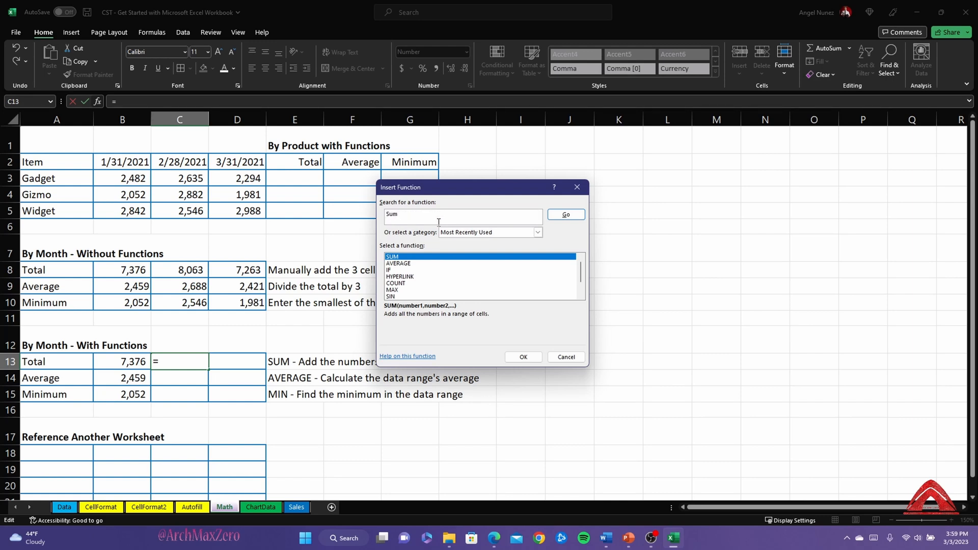
{"action": "left_click", "coordinate": [571, 216]}
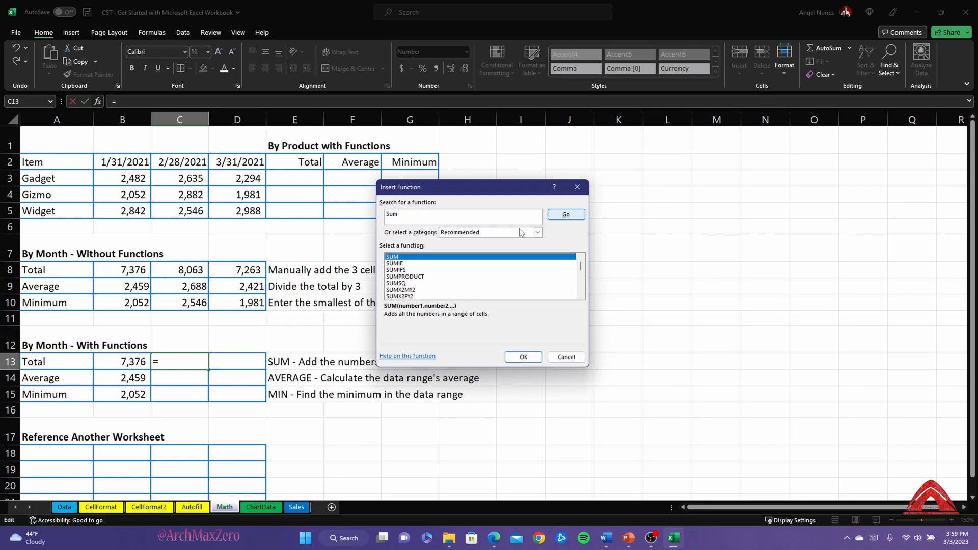
{"action": "scroll", "coordinate": [439, 275], "scroll_direction": "down", "scroll_amount": 2}
{"action": "scroll", "coordinate": [439, 275], "scroll_direction": "up", "scroll_amount": 3}
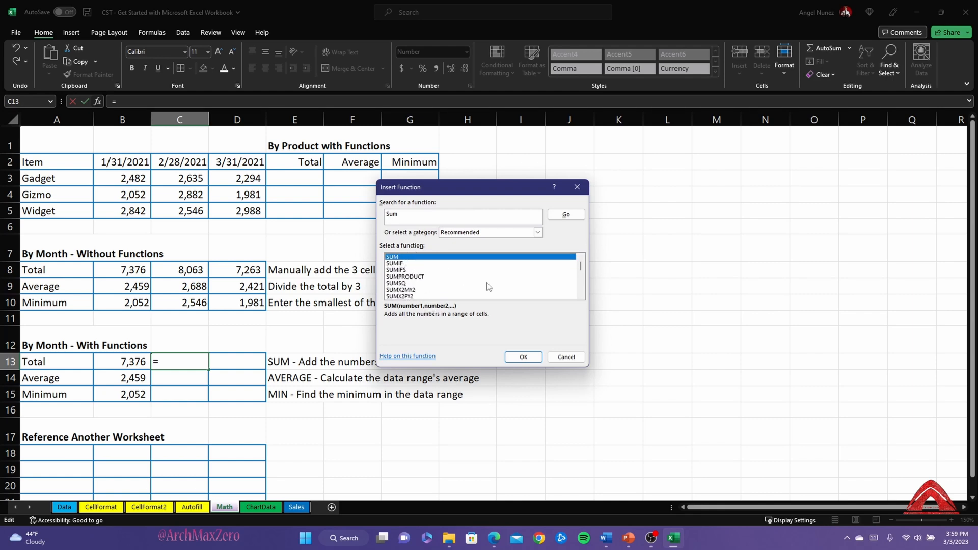
{"action": "left_click", "coordinate": [520, 357]}
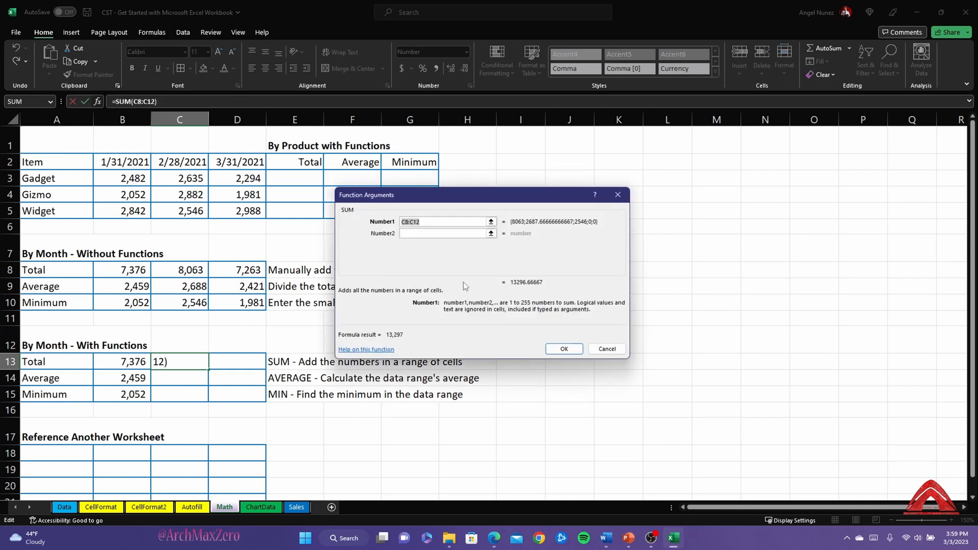
- Replace the suggested SUM range with C3:C5 and insert the 2/28/2021 total into C13
{"action": "left_click", "coordinate": [441, 221]}
{"action": "key", "text": "BackSpace"}
{"action": "key", "text": "BackSpace"}
{"action": "key", "text": "BackSpace"}
{"action": "key", "text": "BackSpace"}
{"action": "key", "text": "BackSpace"}
{"action": "key", "text": "BackSpace"}
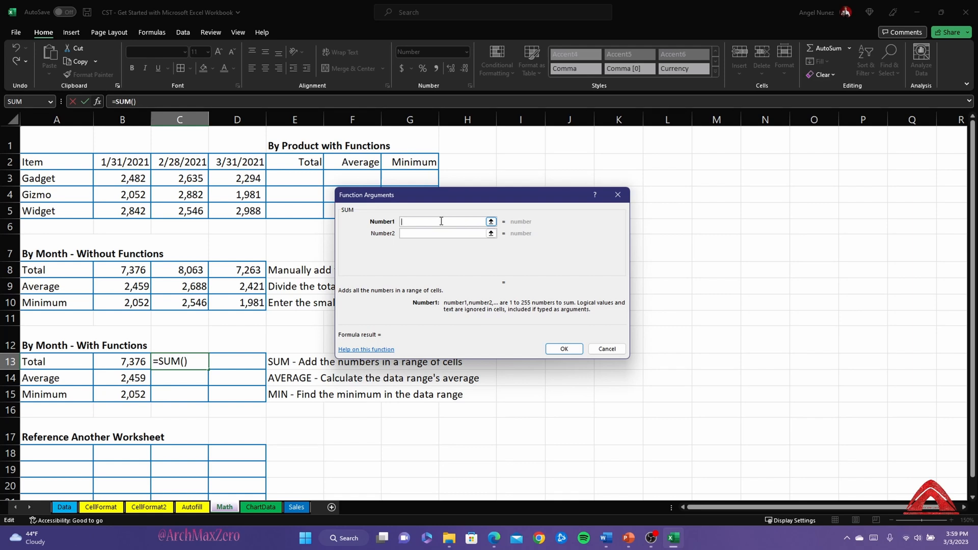
{"action": "type", "text": "C3:C5"}
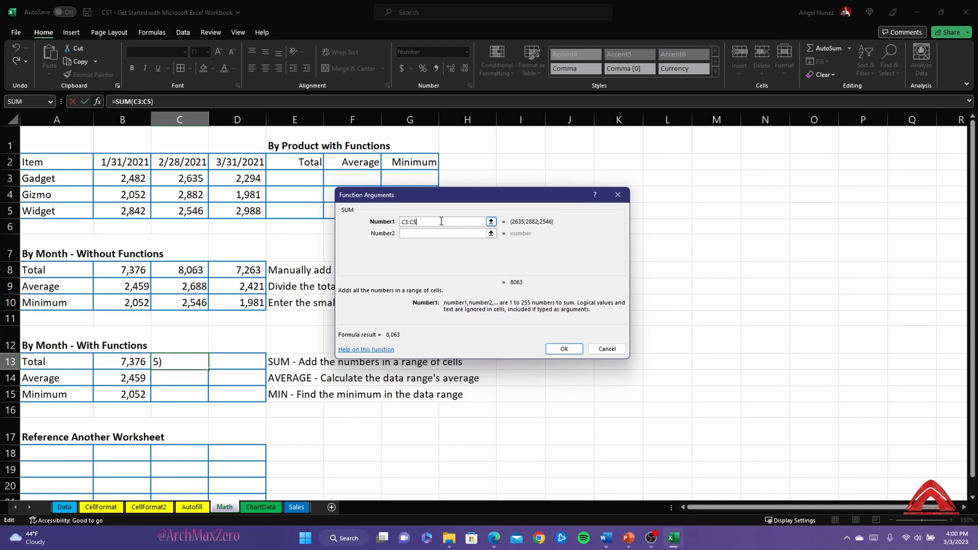
{"action": "left_click", "coordinate": [565, 348]}
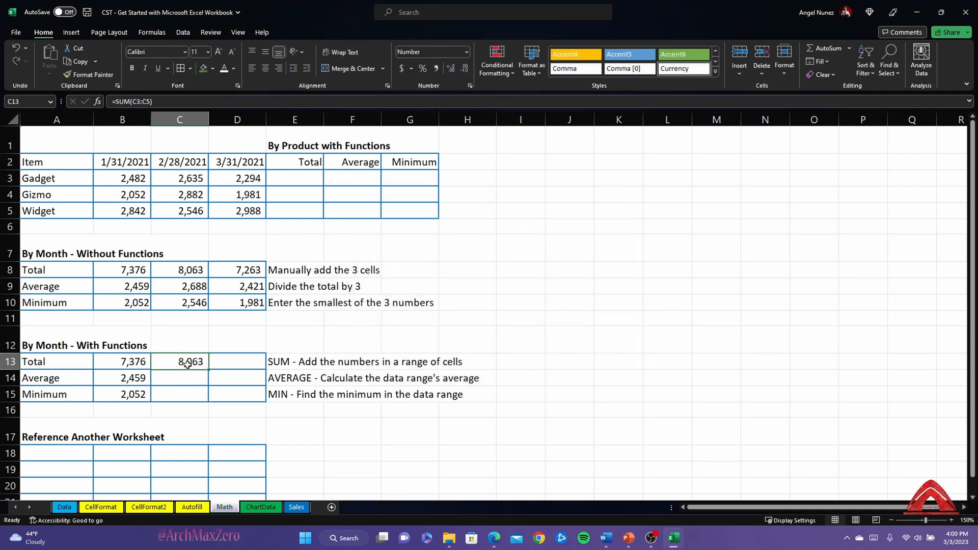
- Calculate the 2/28/2021 average in cell C14 by inserting the AVERAGE function over C3:C5
{"action": "left_click", "coordinate": [196, 378]}
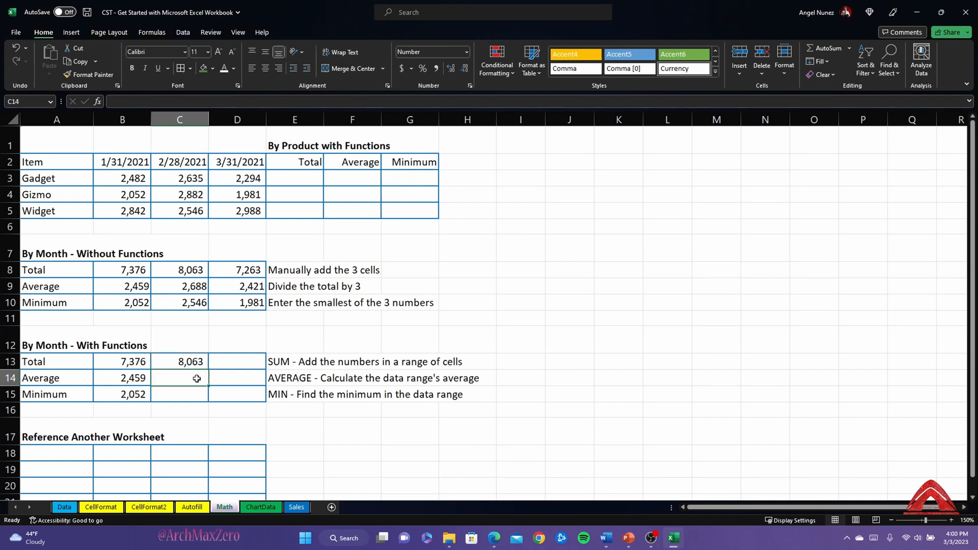
{"action": "left_click", "coordinate": [97, 104]}
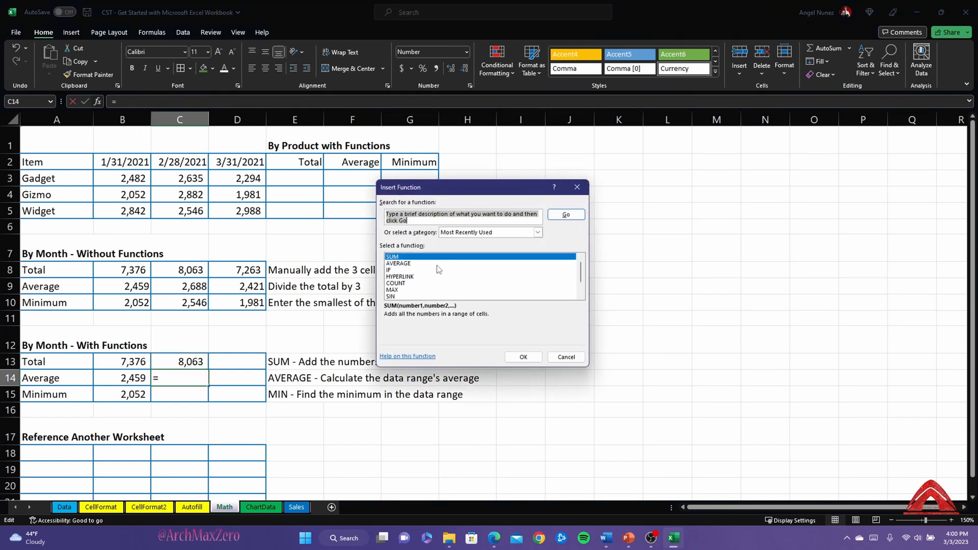
{"action": "left_click", "coordinate": [409, 263]}
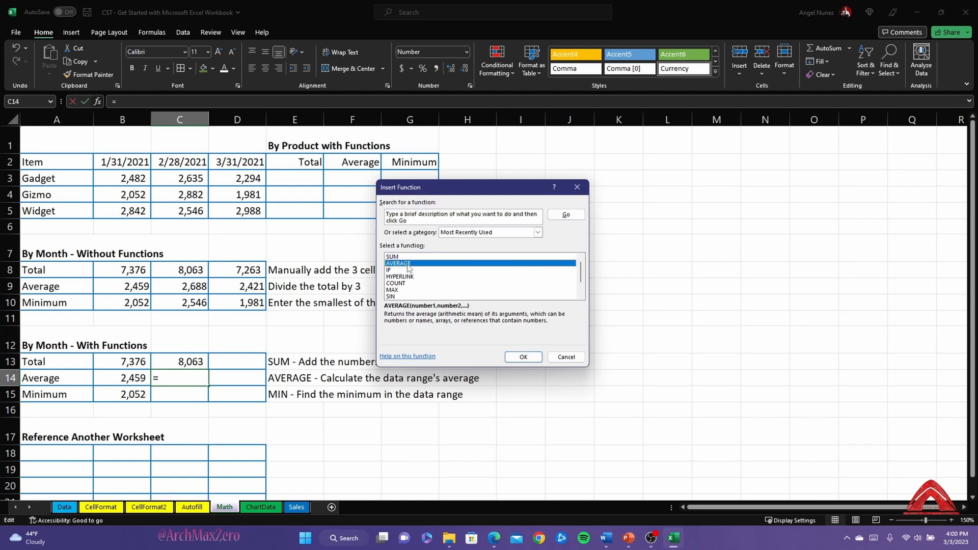
{"action": "left_click", "coordinate": [530, 356]}
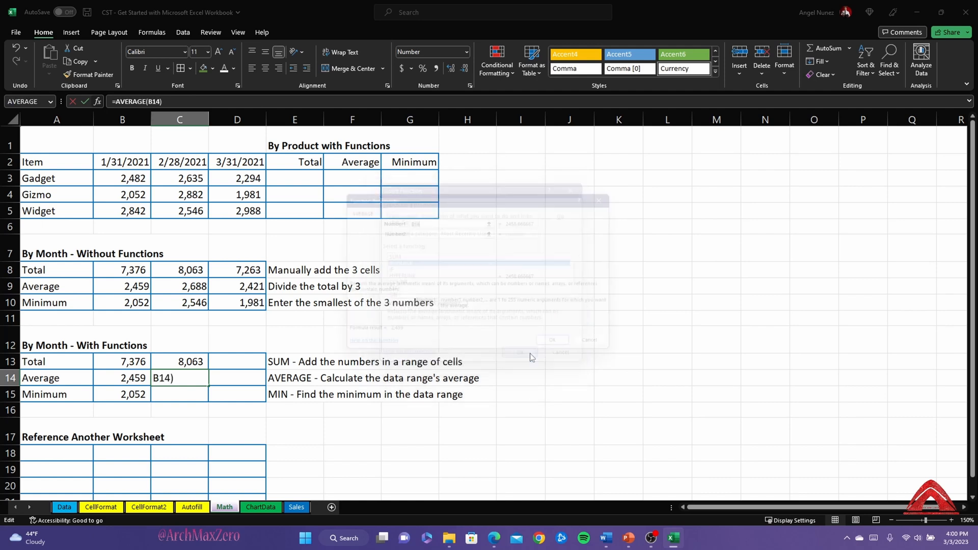
{"action": "left_click", "coordinate": [430, 219]}
{"action": "key", "text": "BackSpace"}
{"action": "key", "text": "BackSpace"}
{"action": "key", "text": "BackSpace"}
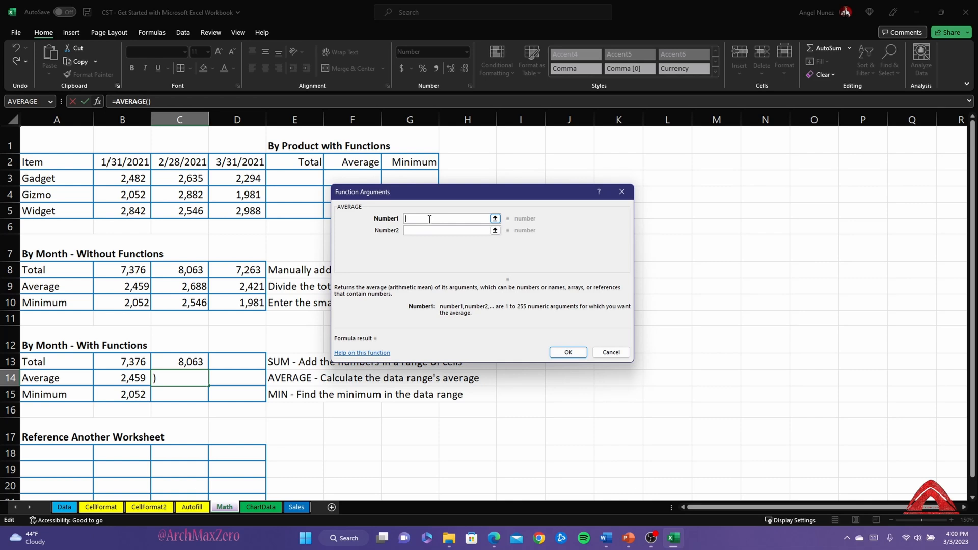
{"action": "type", "text": "C3:C5"}
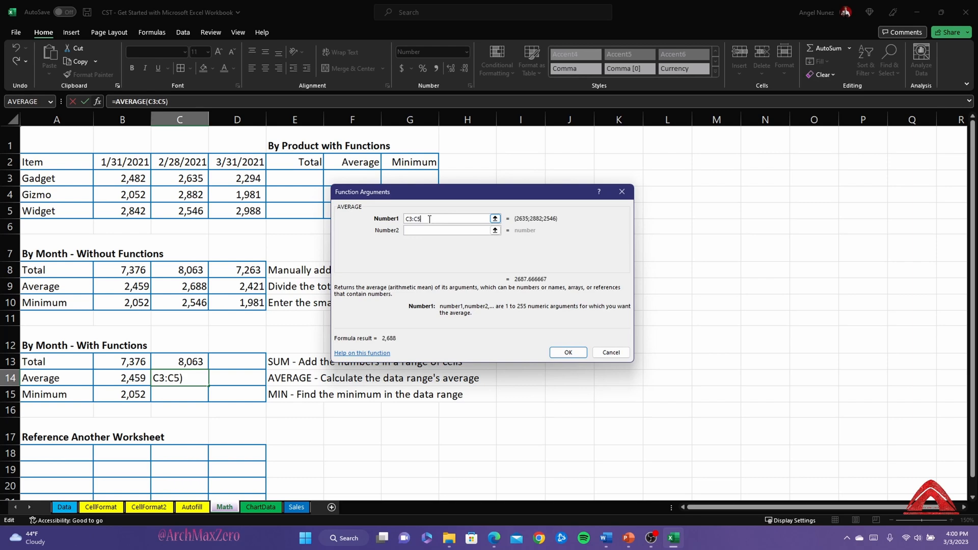
{"action": "left_click", "coordinate": [569, 352]}
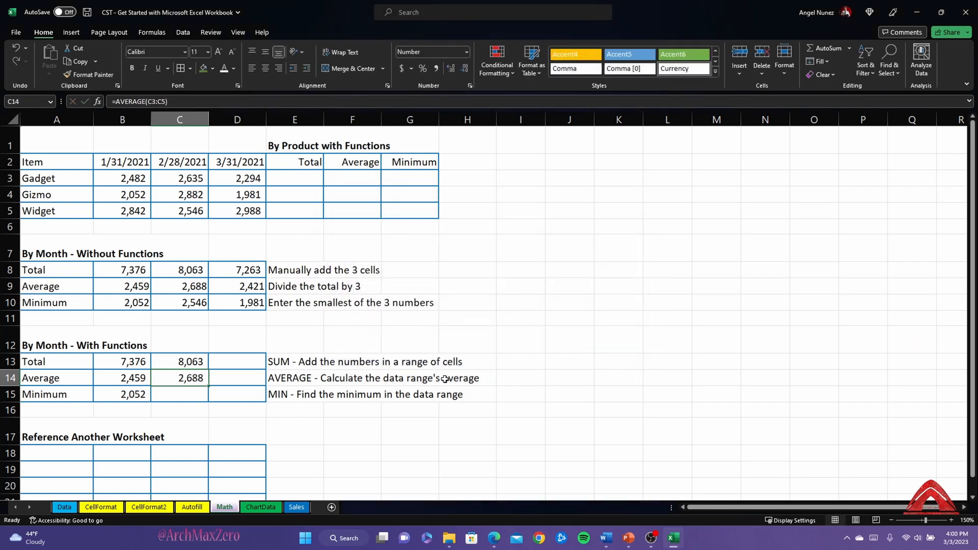
- Search the function library for "min" and choose the MIN function for the 2/28/2021 minimum in cell C15
{"action": "left_click", "coordinate": [186, 393]}
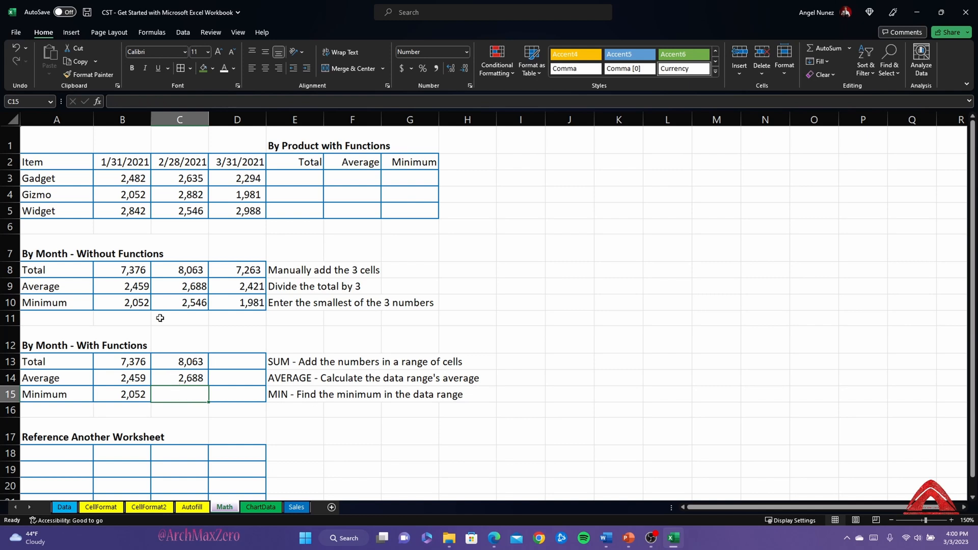
{"action": "left_click", "coordinate": [99, 103]}
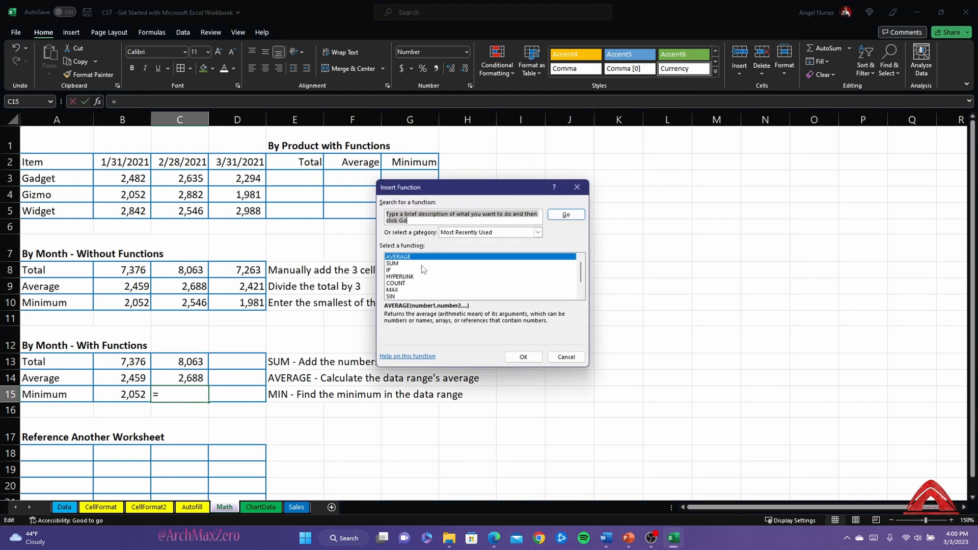
{"action": "scroll", "coordinate": [422, 275], "scroll_direction": "down", "scroll_amount": 1}
{"action": "scroll", "coordinate": [423, 277], "scroll_direction": "up", "scroll_amount": 1}
{"action": "type", "text": "min"}
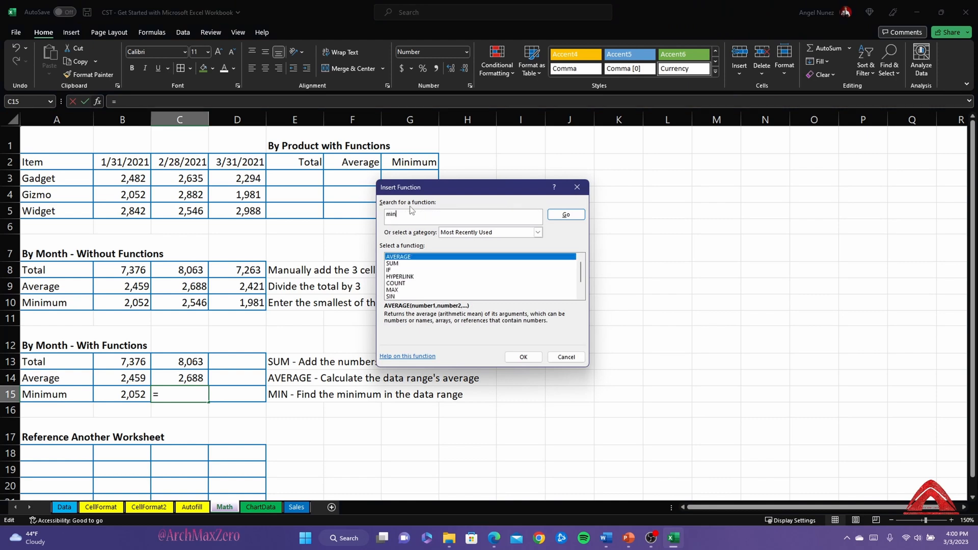
{"action": "left_click", "coordinate": [566, 215]}
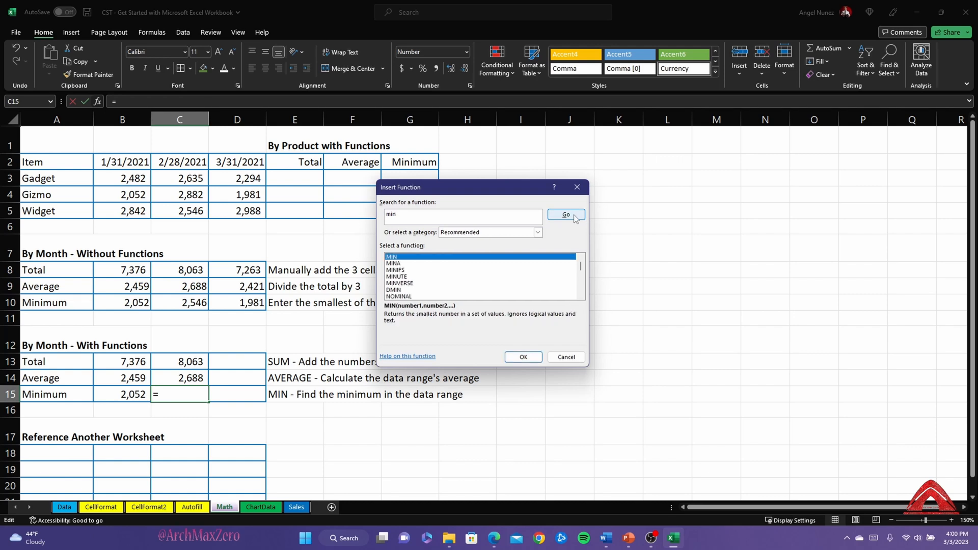
{"action": "left_click", "coordinate": [523, 356]}
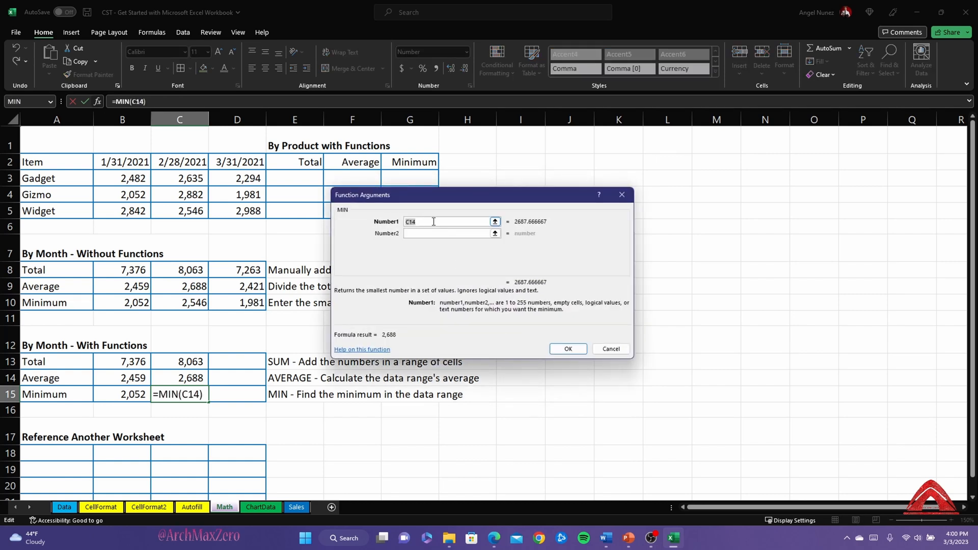
- Set the MIN range to C3:C5 and insert it into C15, then inspect the formulas in C14, C13 and C15
{"action": "type", "text": "C3"}
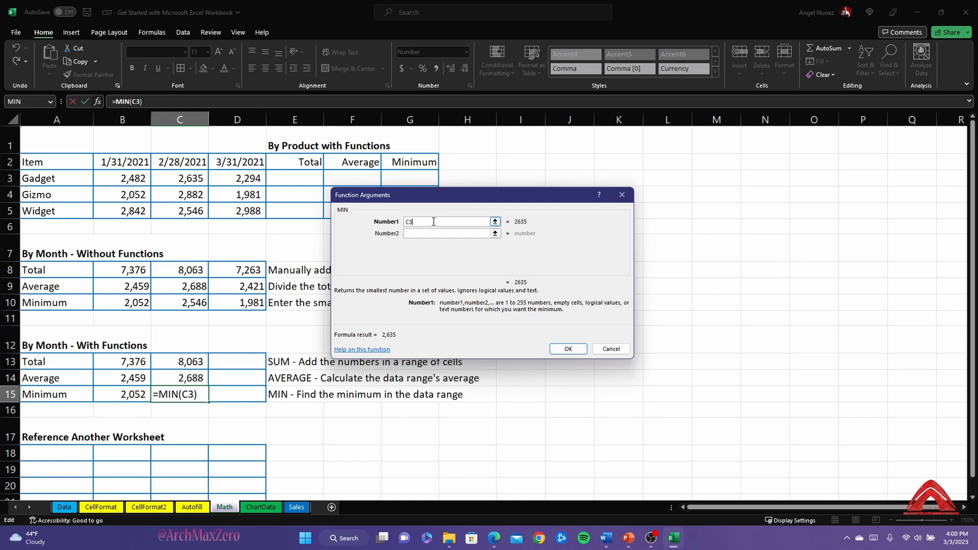
{"action": "type", "text": ":C5"}
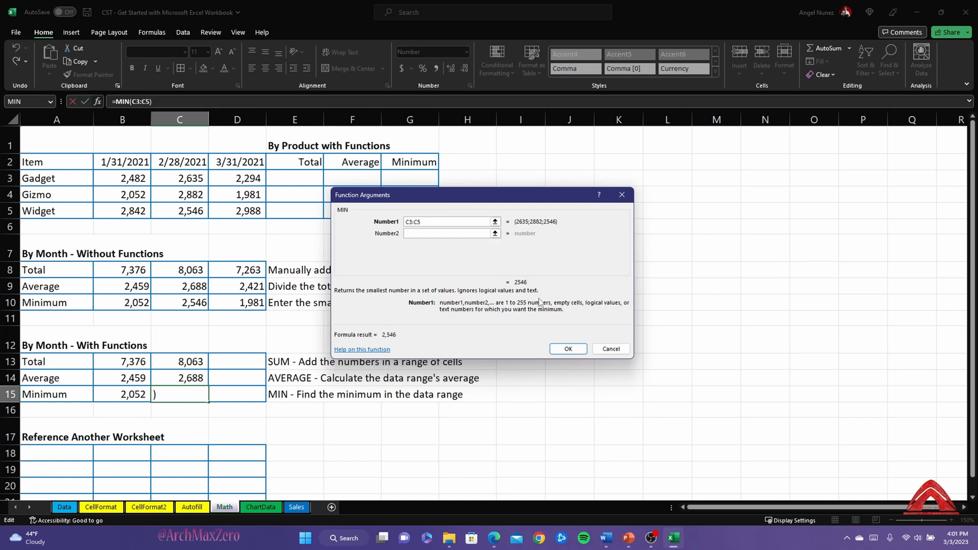
{"action": "left_click", "coordinate": [561, 351]}
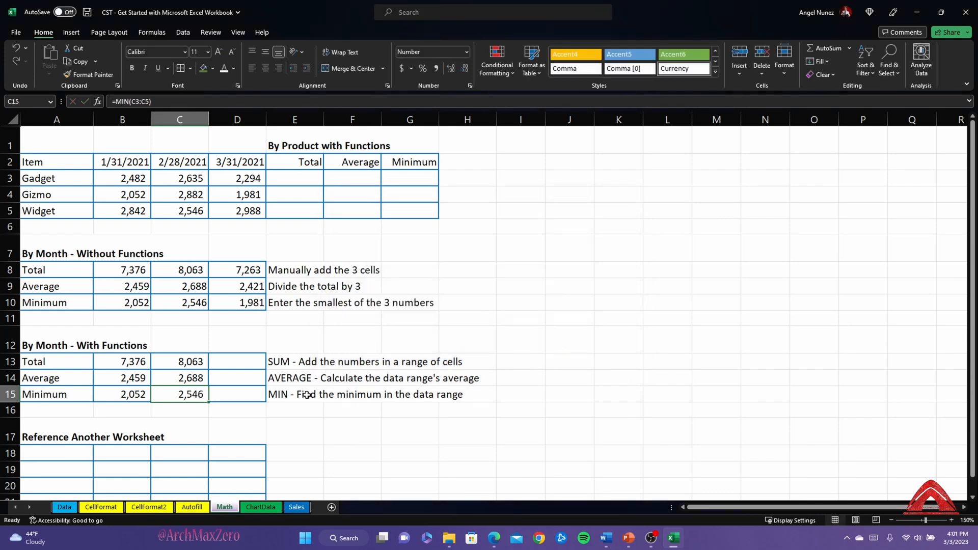
{"action": "double_click", "coordinate": [190, 381]}
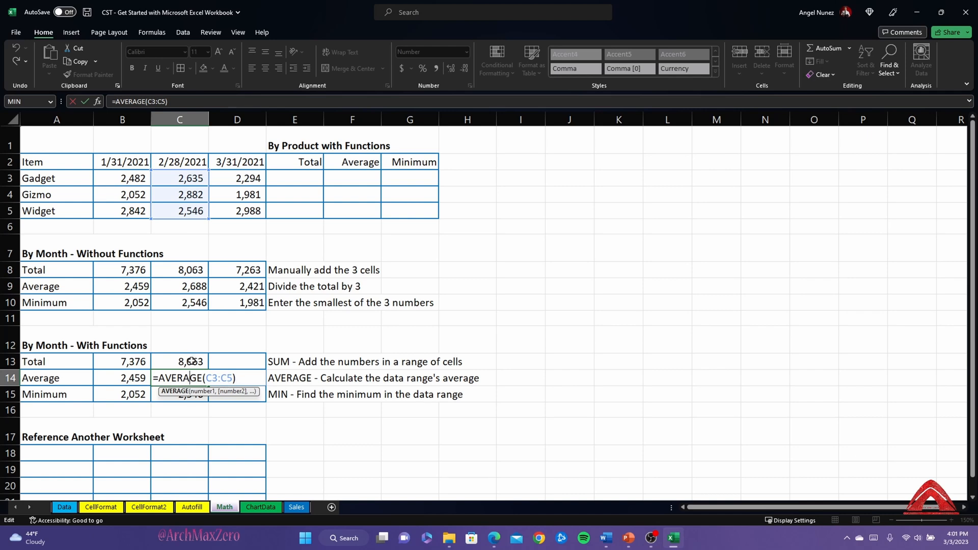
{"action": "left_click", "coordinate": [191, 360]}
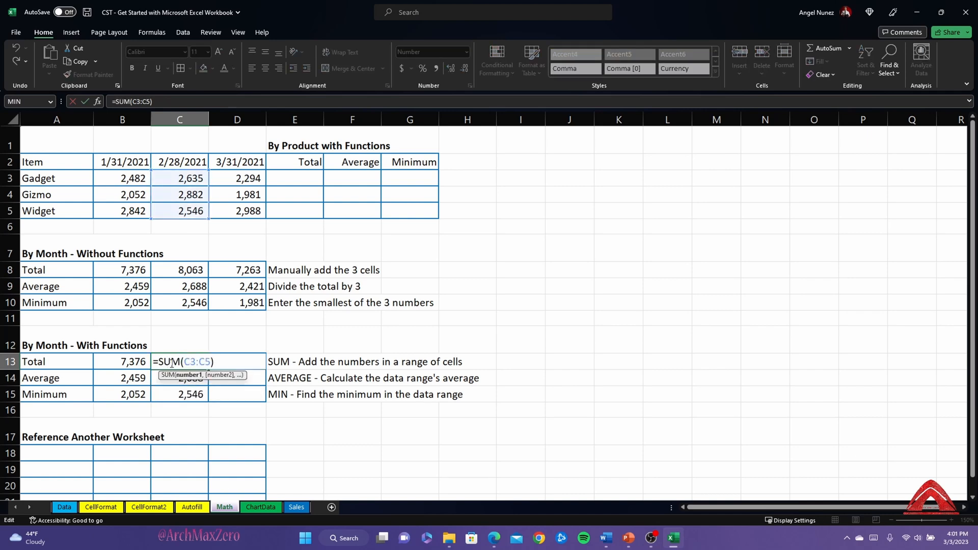
{"action": "double_click", "coordinate": [188, 394]}
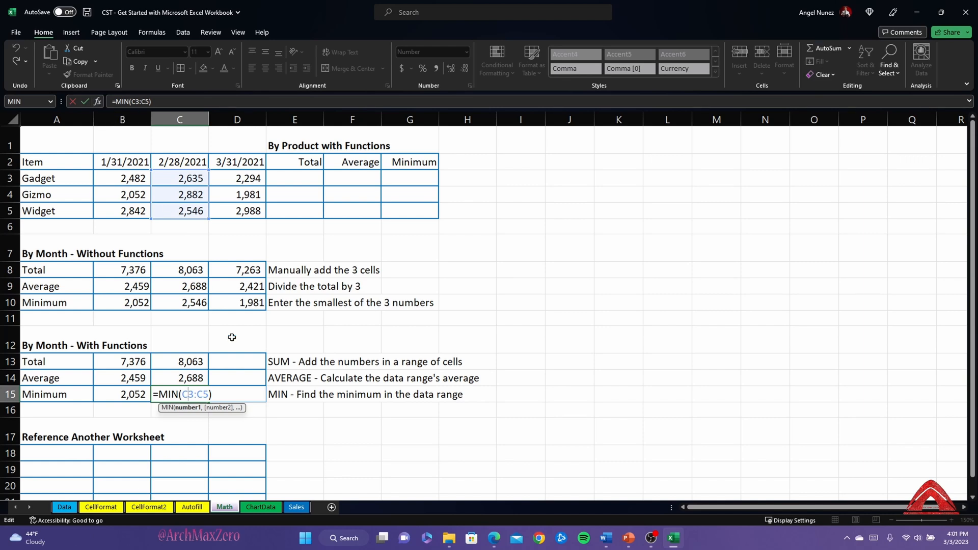
- Total the 3/31/2021 column in cell D13 by entering the formula =sum(D3:D5)
{"action": "left_click", "coordinate": [230, 358]}
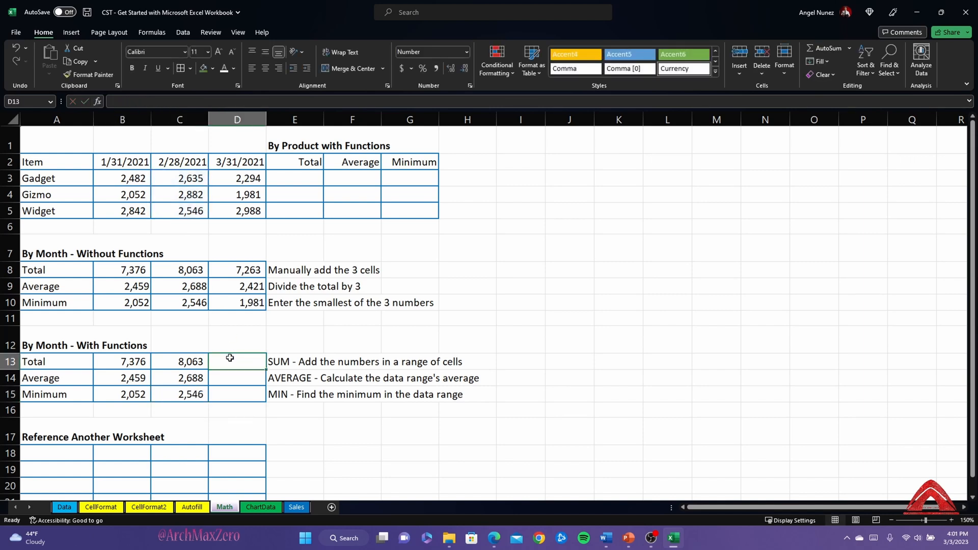
{"action": "type", "text": "="}
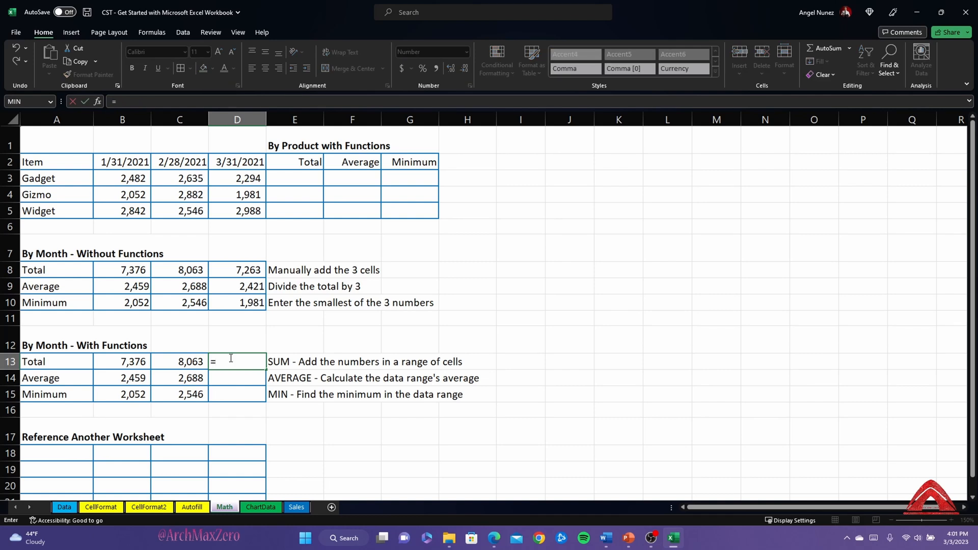
{"action": "type", "text": "sum"}
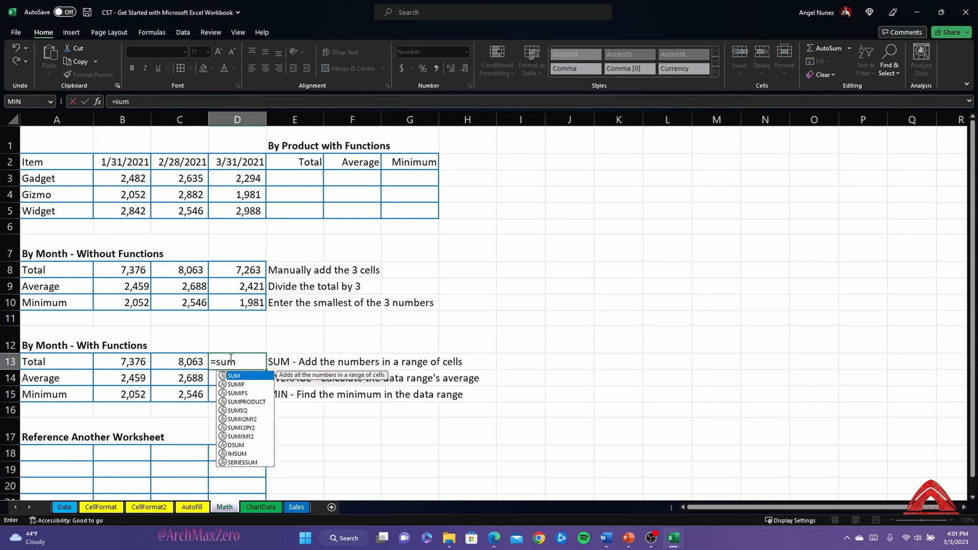
{"action": "type", "text": "("}
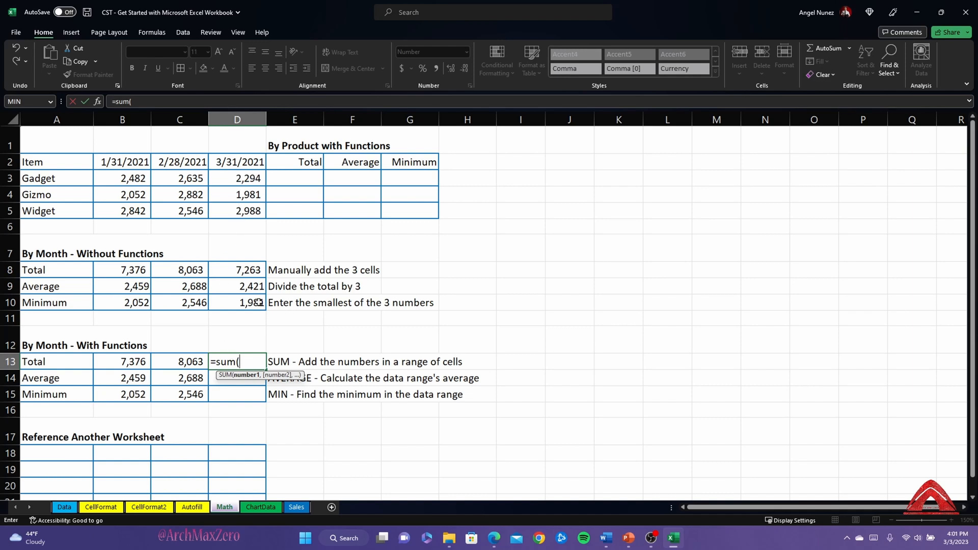
{"action": "type", "text": "D3"}
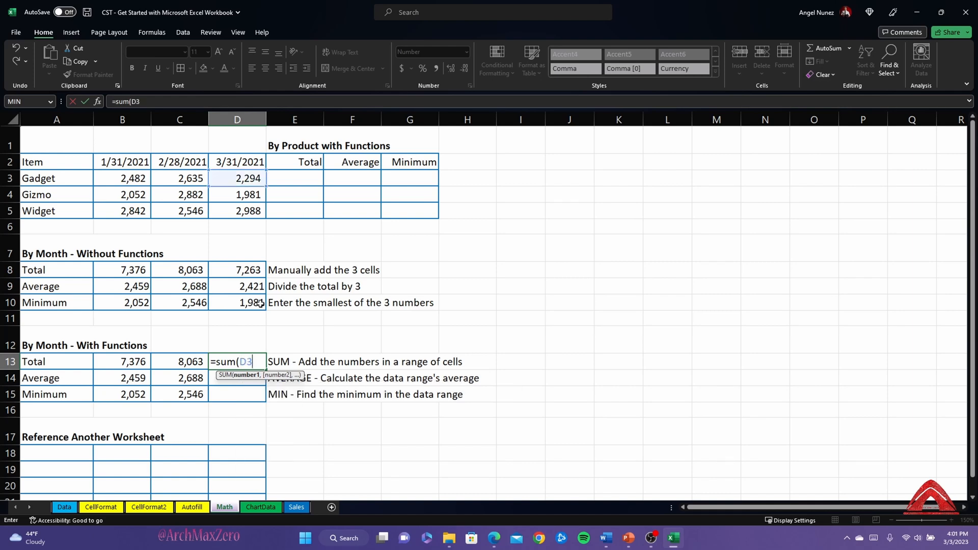
{"action": "type", "text": ":D5"}
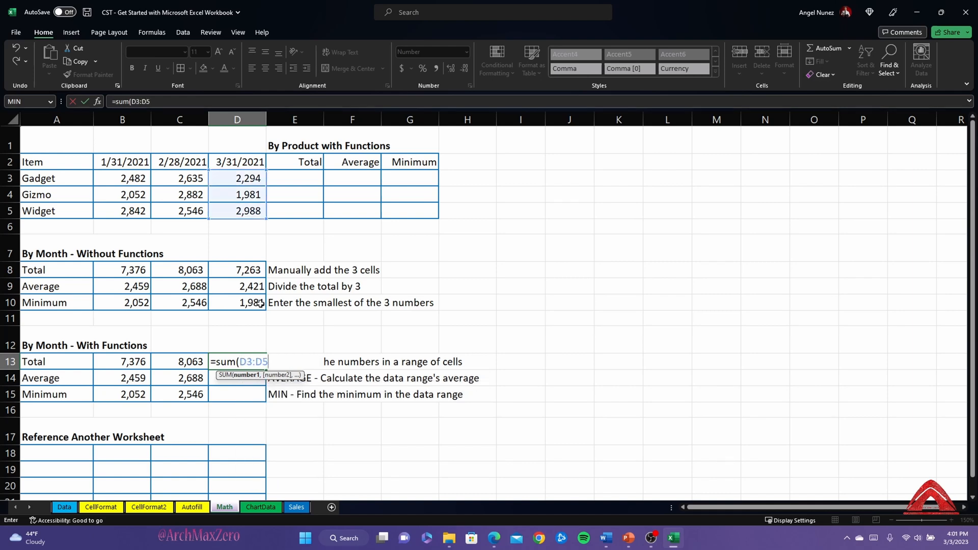
{"action": "type", "text": ")"}
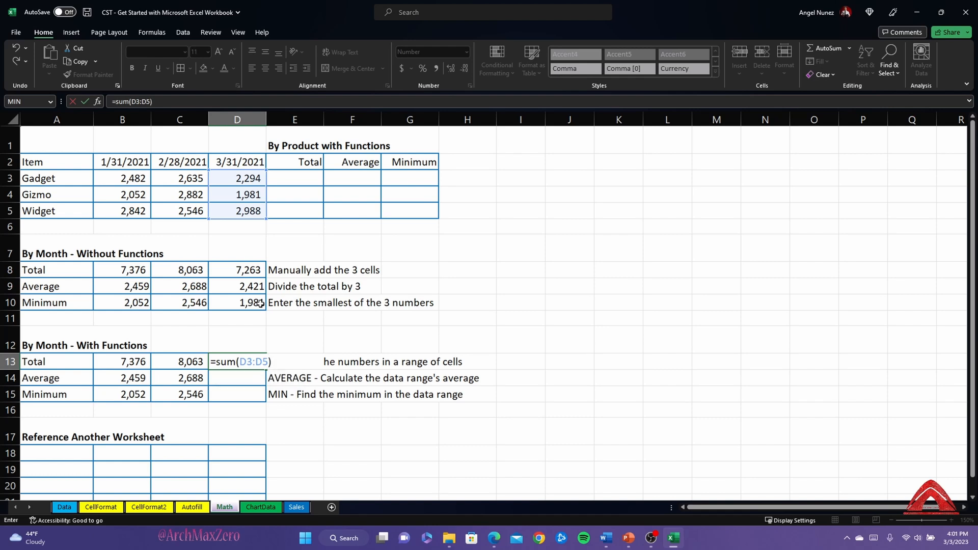
{"action": "key", "text": "Return"}
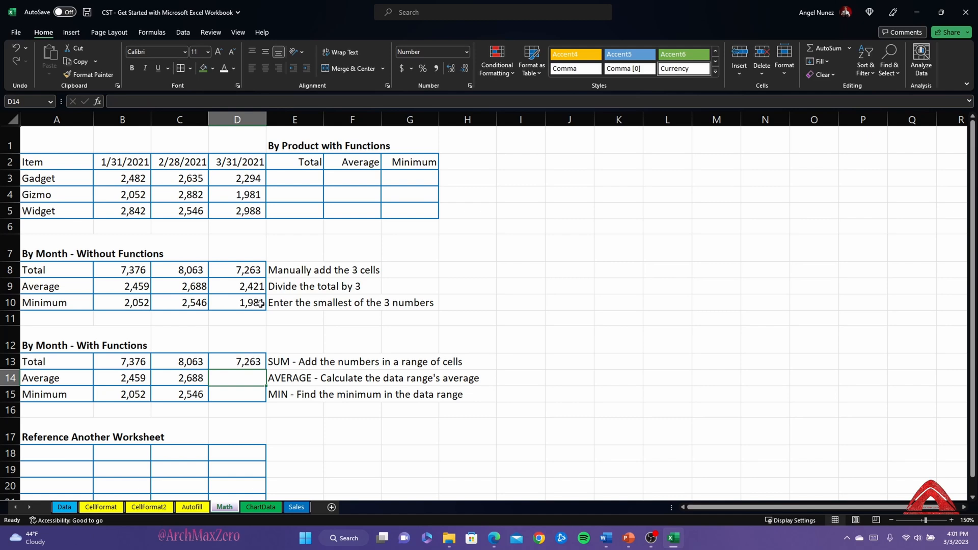
- Calculate the 3/31/2021 average in cell D14 by entering the formula =average(D3:D5)
{"action": "type", "text": "="}
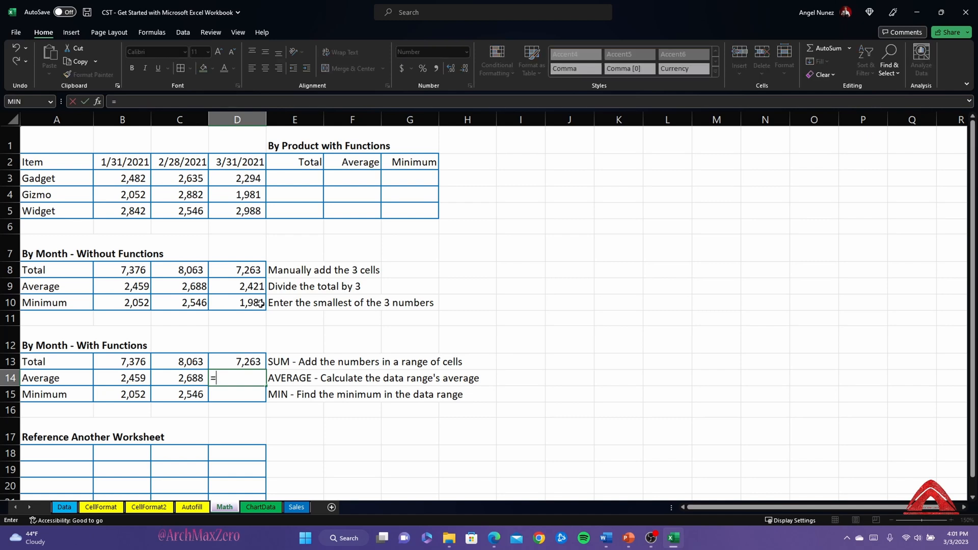
{"action": "type", "text": "a"}
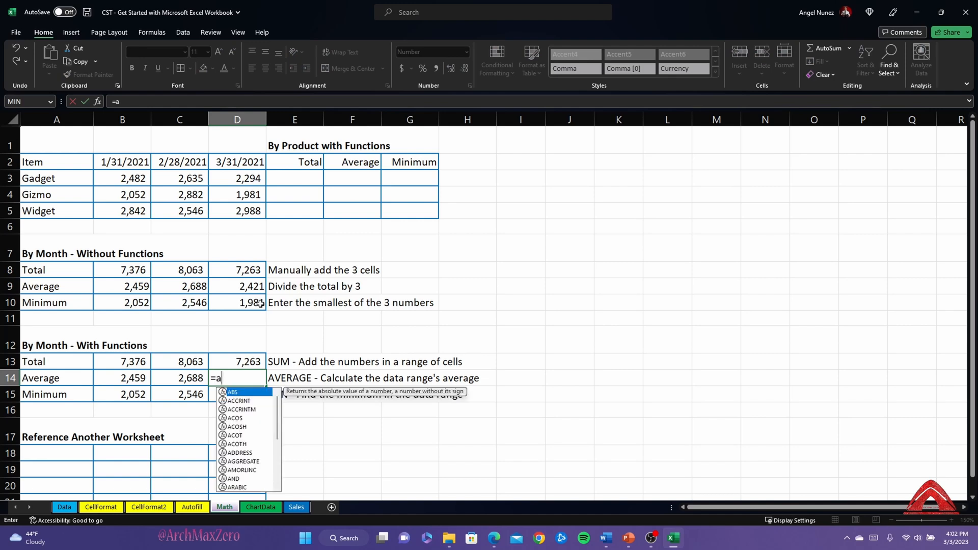
{"action": "type", "text": "verage"}
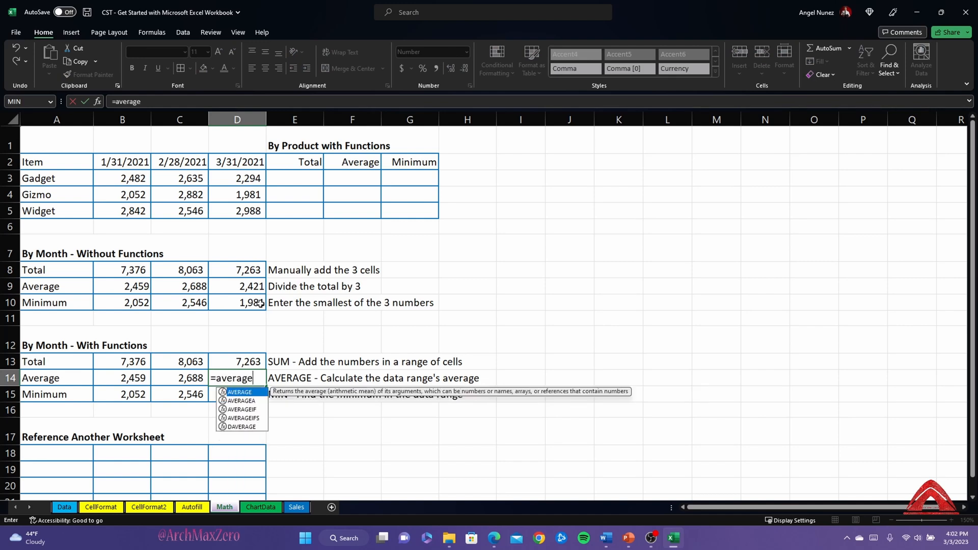
{"action": "type", "text": "("}
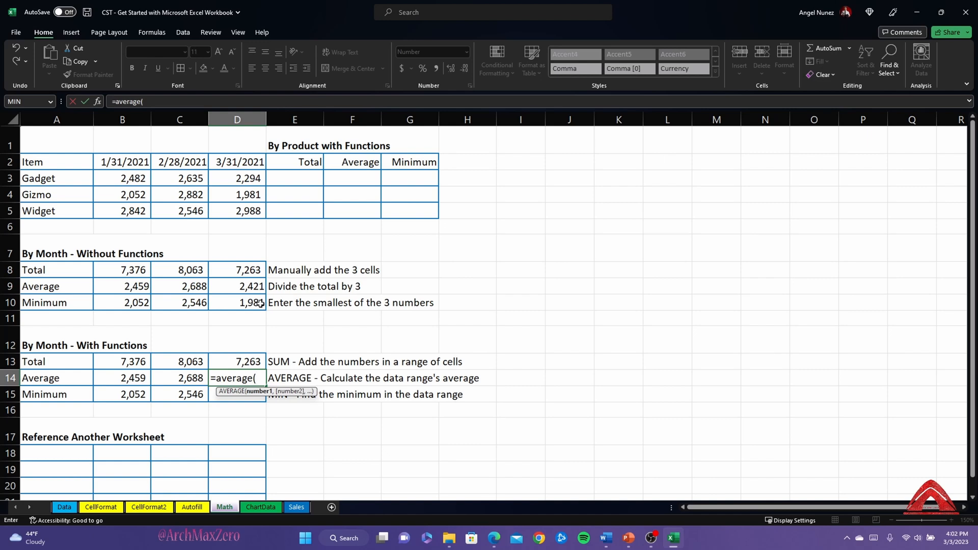
{"action": "type", "text": "D"}
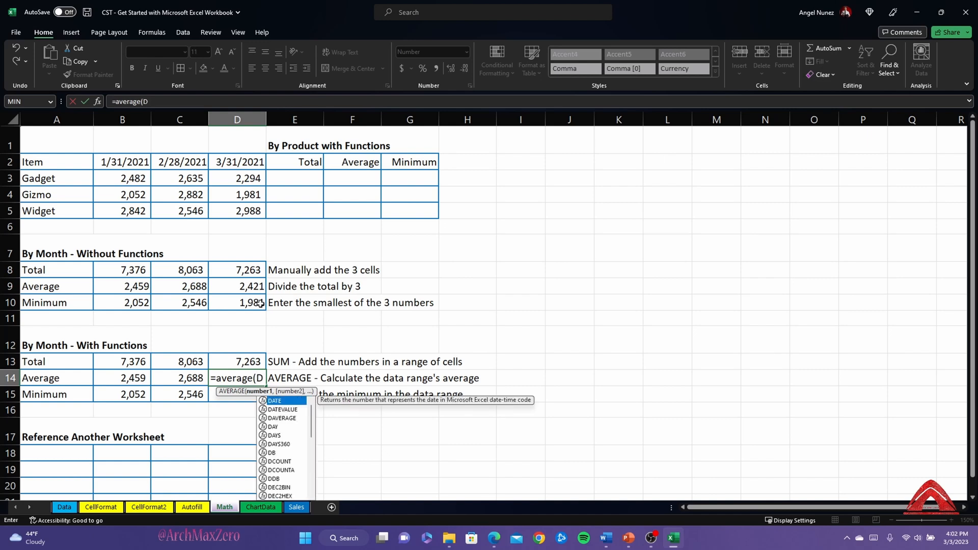
{"action": "type", "text": "3:"}
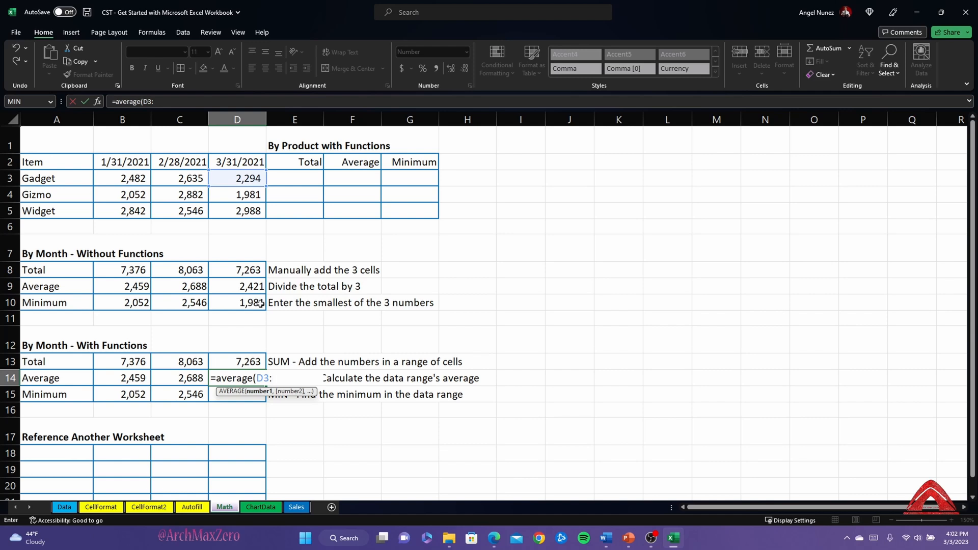
{"action": "type", "text": "D5)"}
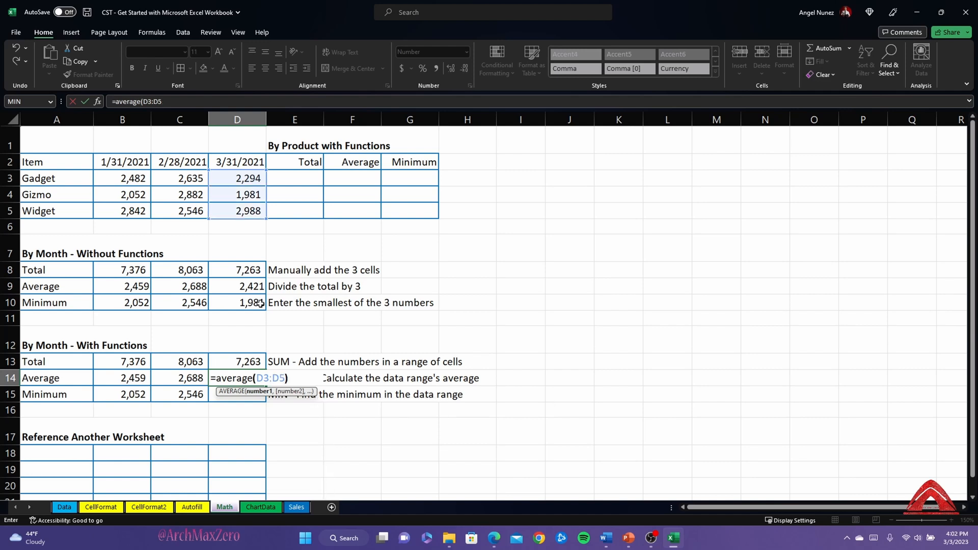
{"action": "key", "text": "Return"}
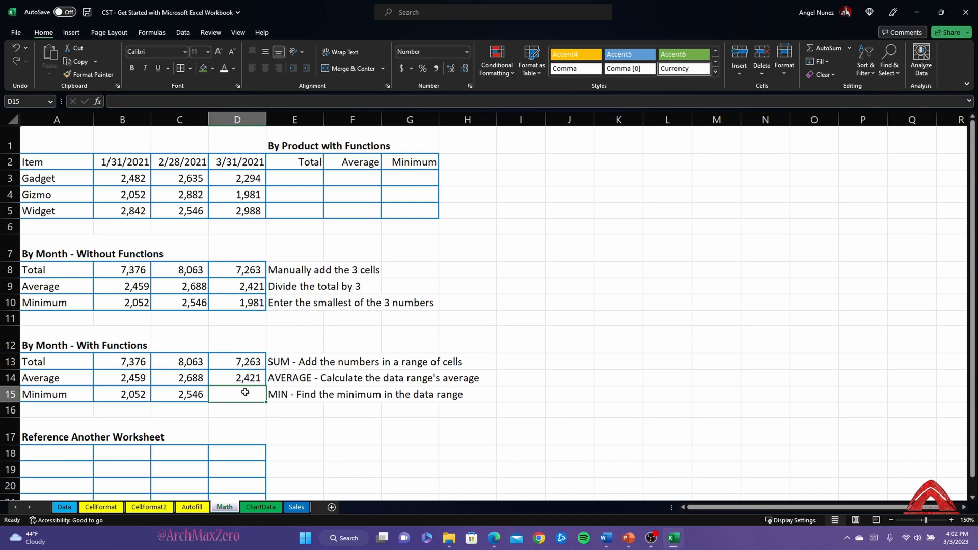
- Find the 3/31/2021 minimum in cell D15 with the formula =min(D3:D5), then inspect the total formula in B13
{"action": "type", "text": "=m"}
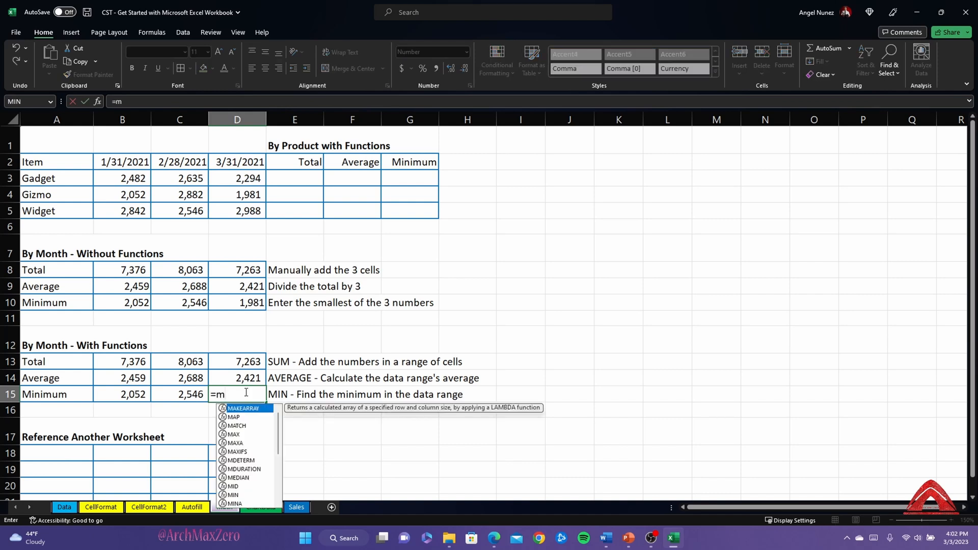
{"action": "type", "text": "in("}
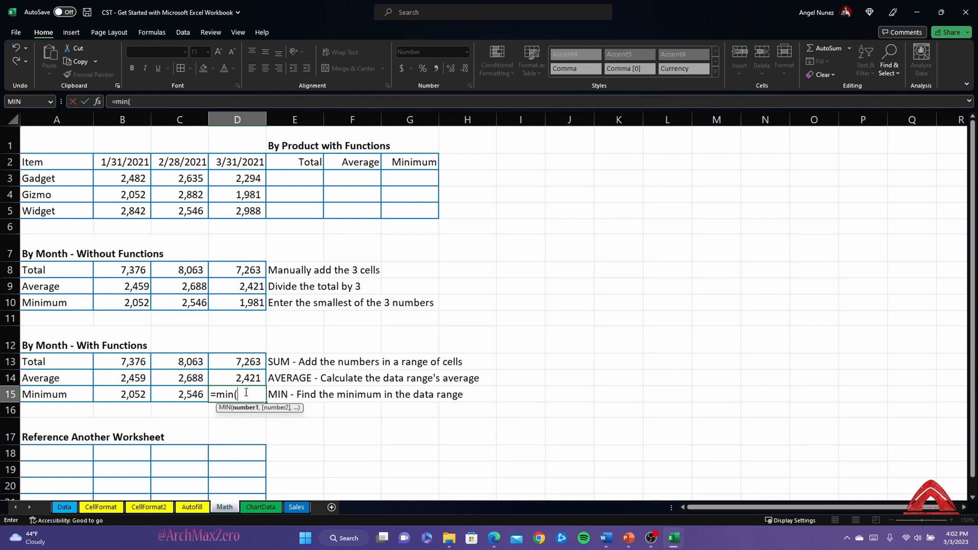
{"action": "type", "text": "D3:D5)"}
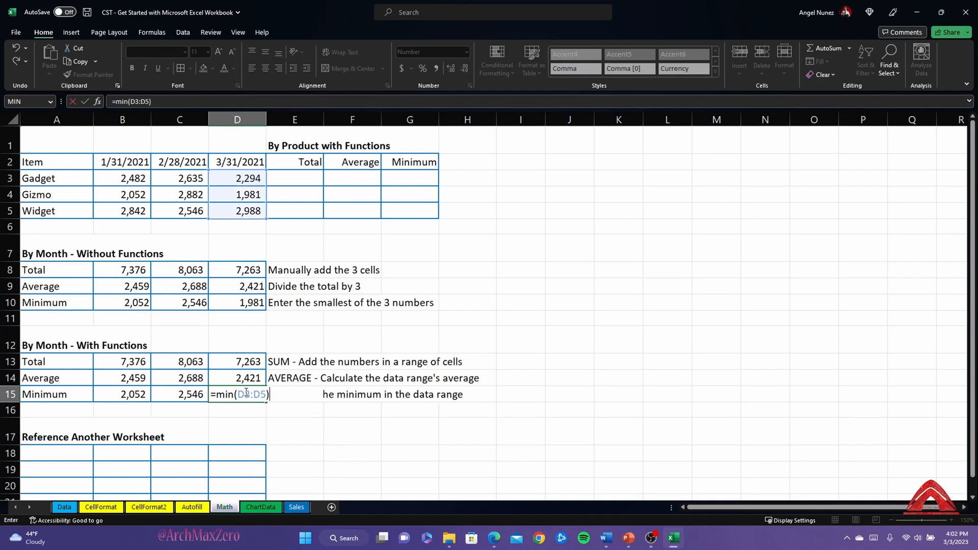
{"action": "key", "text": "Return"}
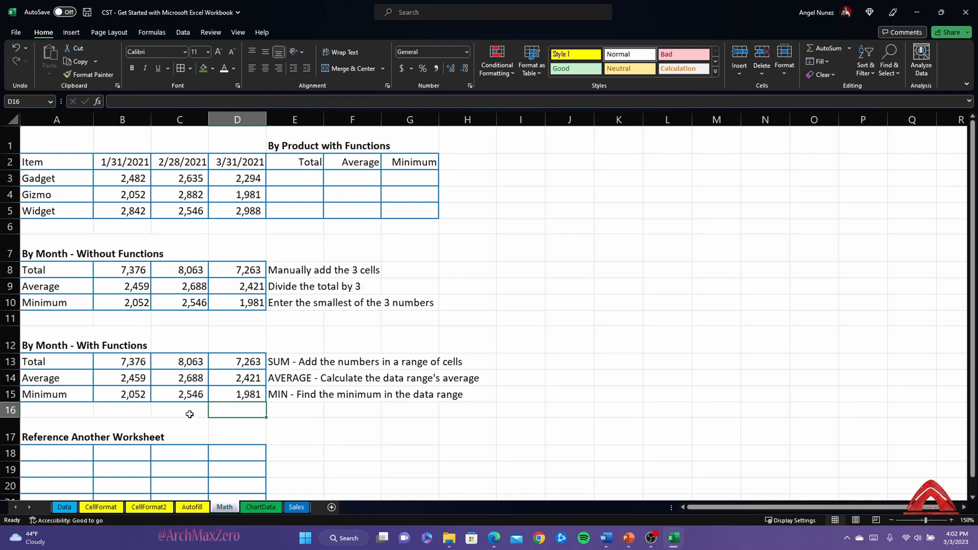
{"action": "left_click", "coordinate": [145, 361]}
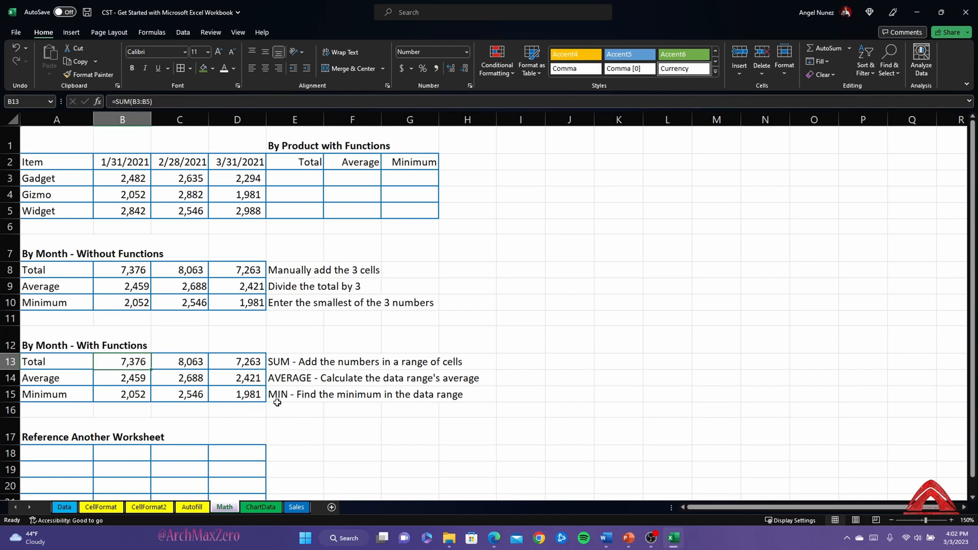
- Go to the Sales sheet and look through its rows and column headings
{"action": "left_click", "coordinate": [297, 507]}
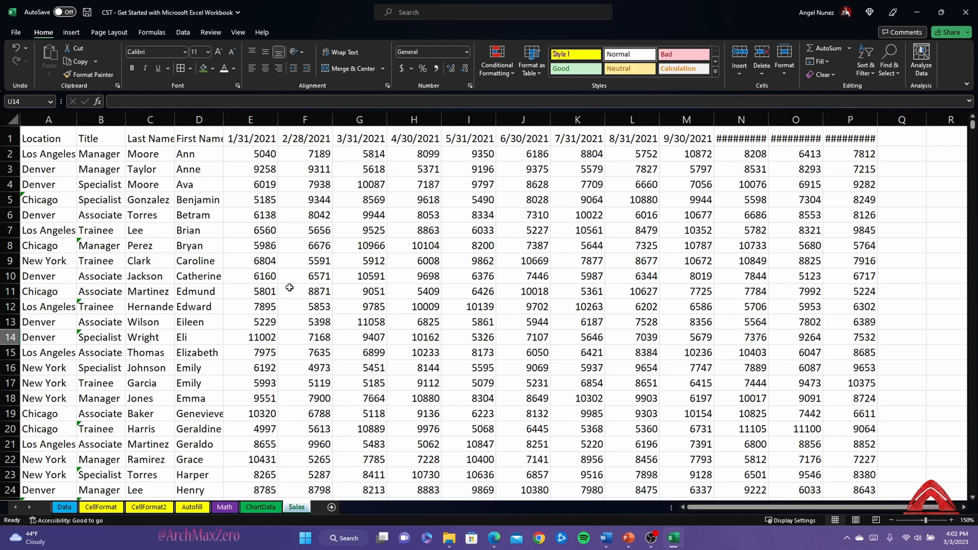
{"action": "scroll", "coordinate": [311, 295], "scroll_direction": "down", "scroll_amount": 5}
{"action": "scroll", "coordinate": [313, 314], "scroll_direction": "up", "scroll_amount": 2}
{"action": "scroll", "coordinate": [313, 314], "scroll_direction": "up", "scroll_amount": 4}
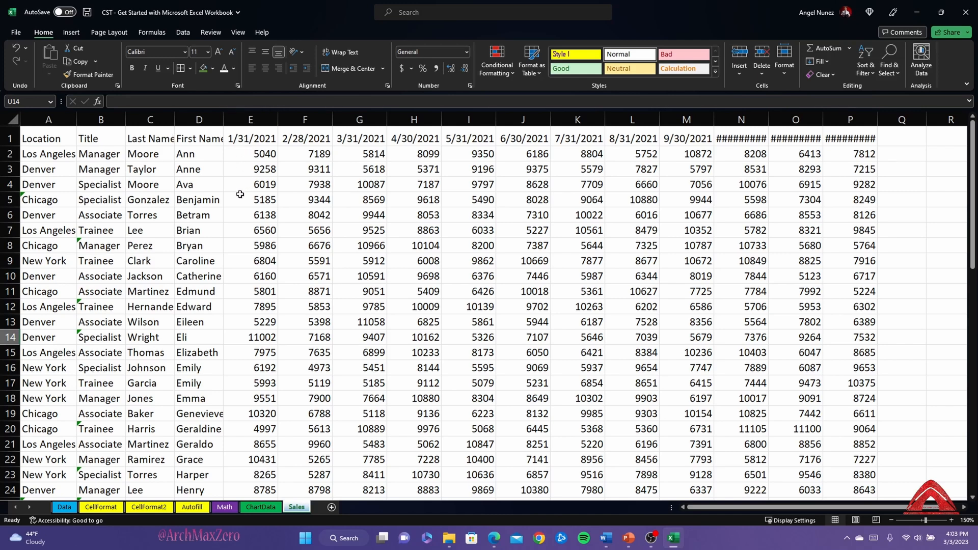
{"action": "scroll", "coordinate": [241, 194], "scroll_direction": "down", "scroll_amount": 2}
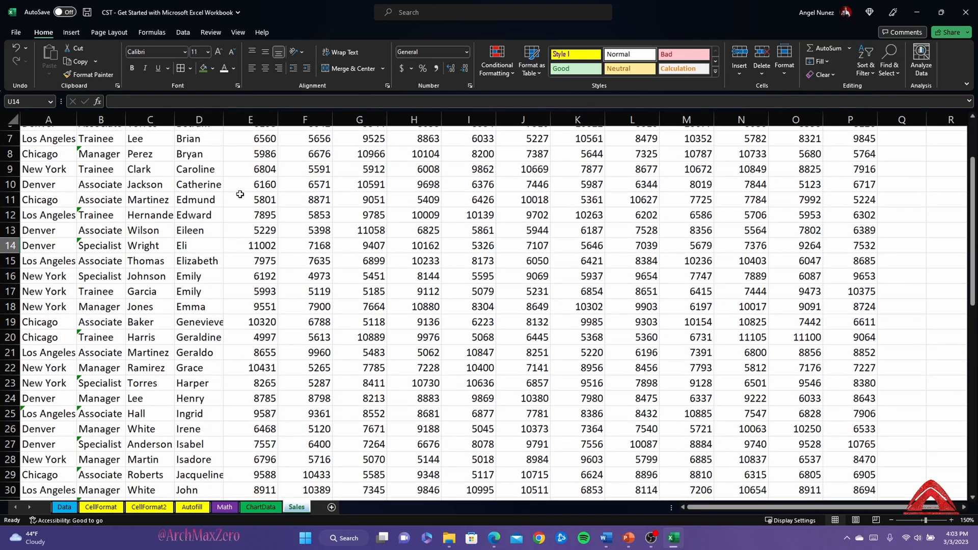
{"action": "scroll", "coordinate": [240, 194], "scroll_direction": "up", "scroll_amount": 2}
{"action": "scroll", "coordinate": [397, 257], "scroll_direction": "down", "scroll_amount": 2}
{"action": "scroll", "coordinate": [402, 259], "scroll_direction": "down", "scroll_amount": 1}
{"action": "scroll", "coordinate": [401, 259], "scroll_direction": "up", "scroll_amount": 3}
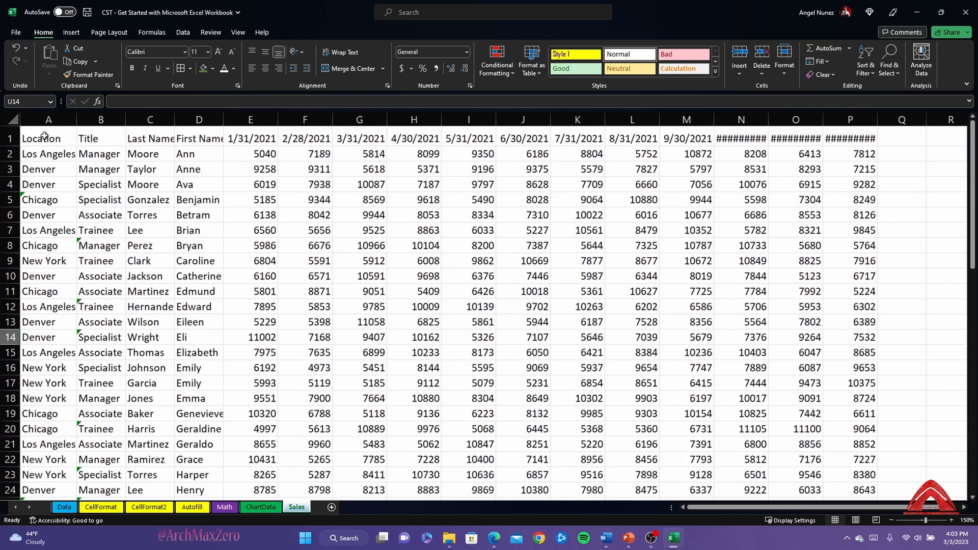
- Freeze the top row of the Sales sheet so the column headings stay in view
{"action": "left_click", "coordinate": [10, 137]}
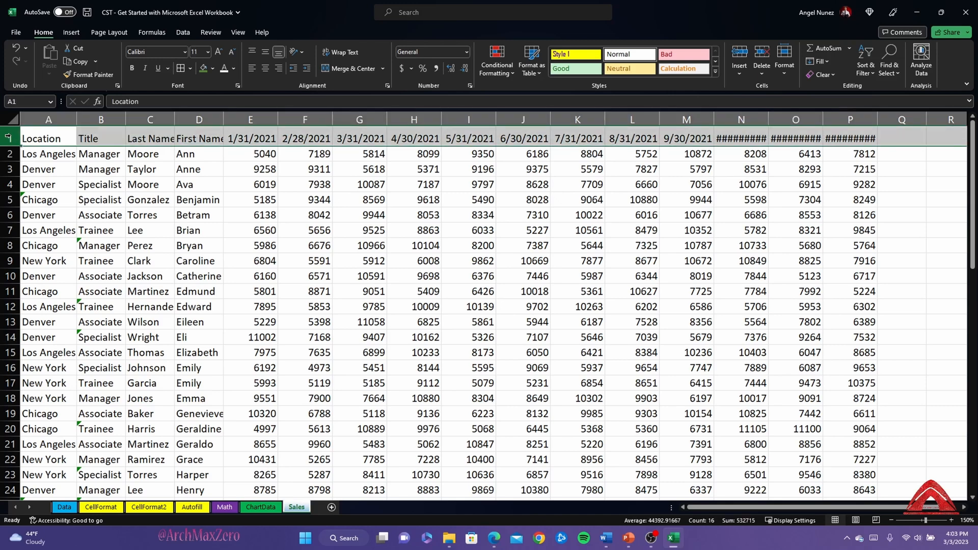
{"action": "left_click", "coordinate": [238, 32]}
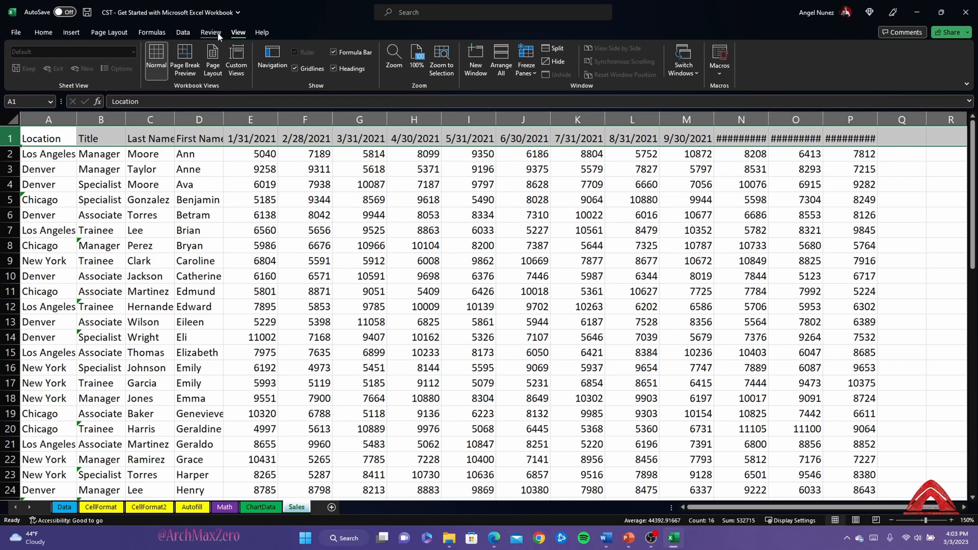
{"action": "left_click", "coordinate": [220, 34]}
{"action": "left_click", "coordinate": [232, 34]}
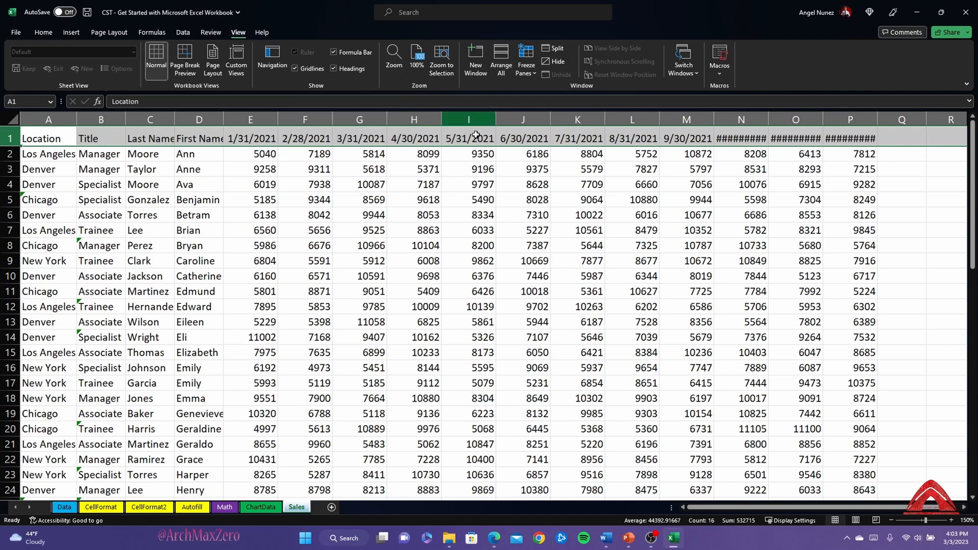
{"action": "left_click", "coordinate": [533, 73]}
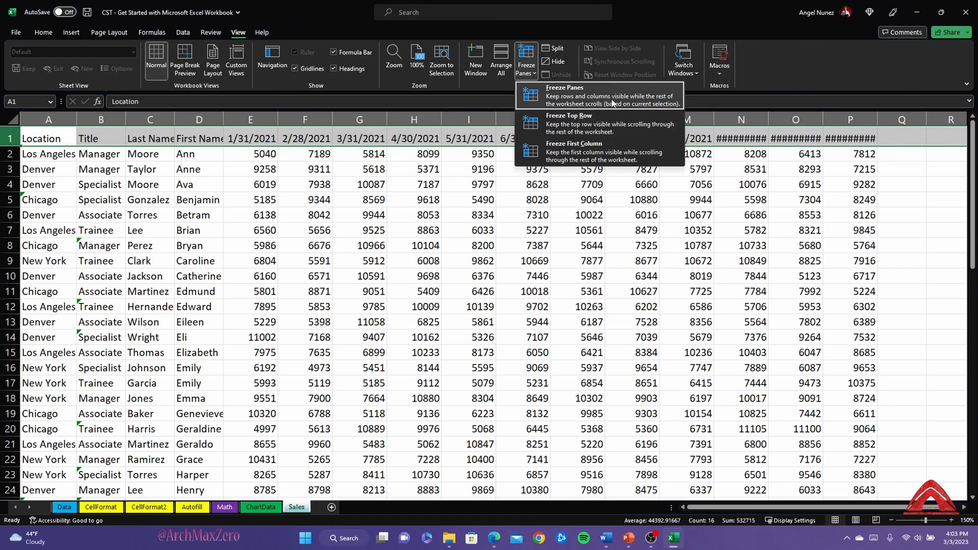
{"action": "left_click", "coordinate": [595, 126]}
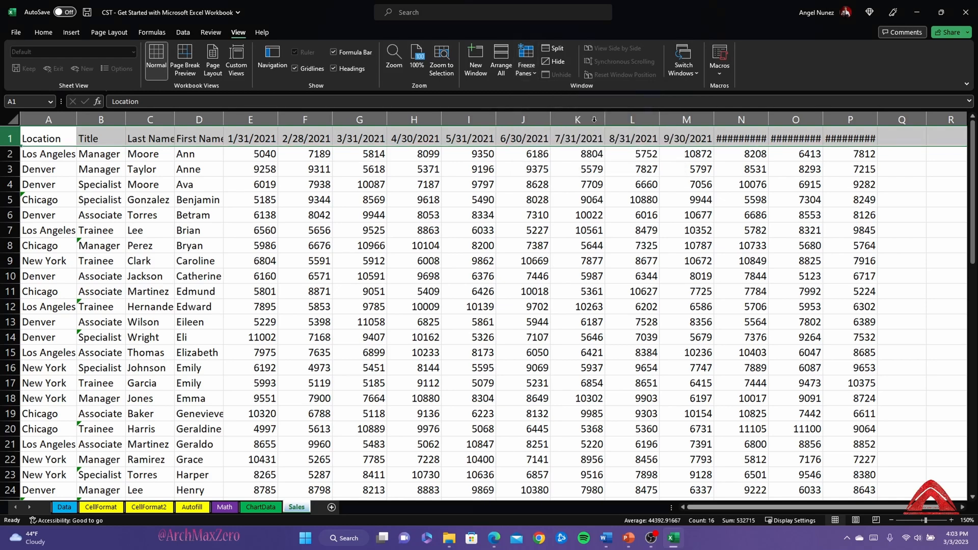
- Check the frozen heading row against the lower rows of the Sales sheet
{"action": "left_click", "coordinate": [231, 189]}
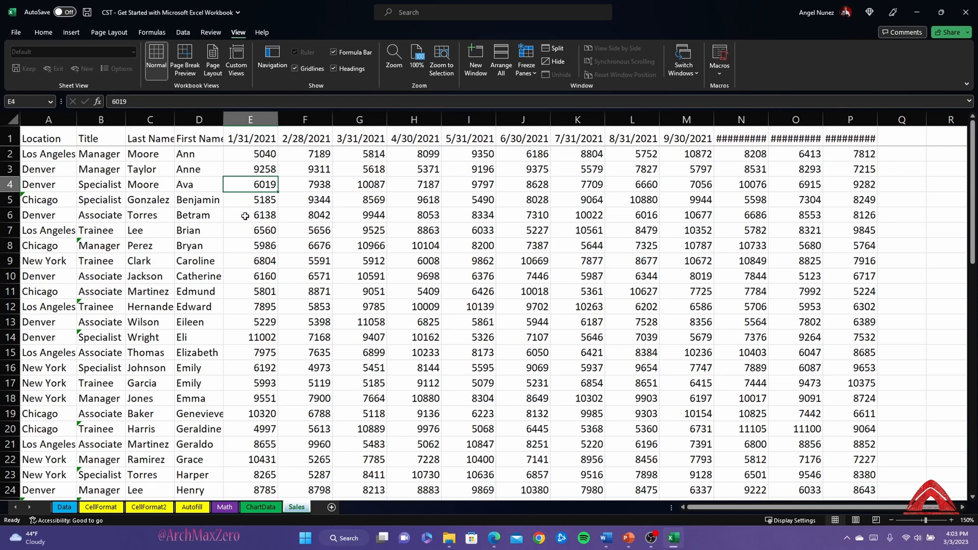
{"action": "scroll", "coordinate": [209, 204], "scroll_direction": "down", "scroll_amount": 5}
{"action": "scroll", "coordinate": [188, 209], "scroll_direction": "down", "scroll_amount": 1}
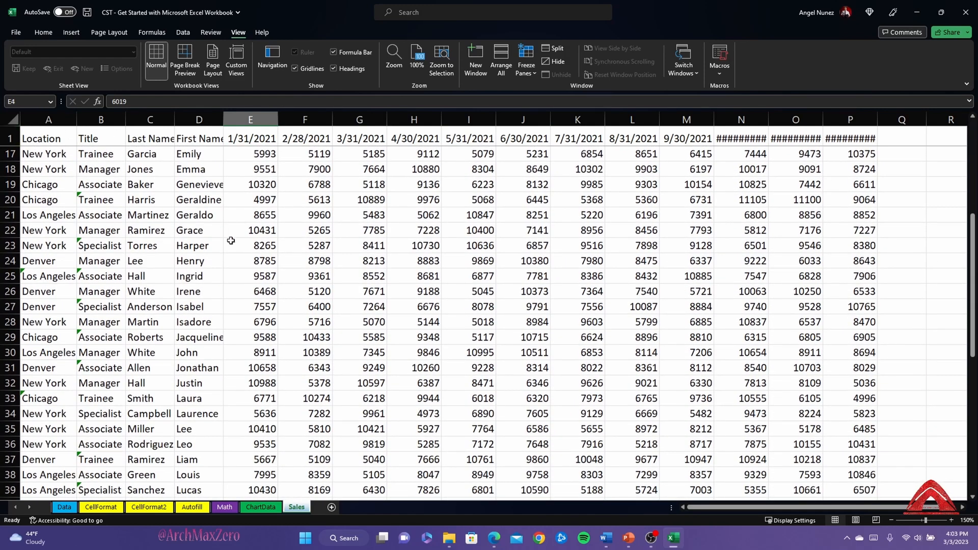
{"action": "scroll", "coordinate": [227, 239], "scroll_direction": "down", "scroll_amount": 1}
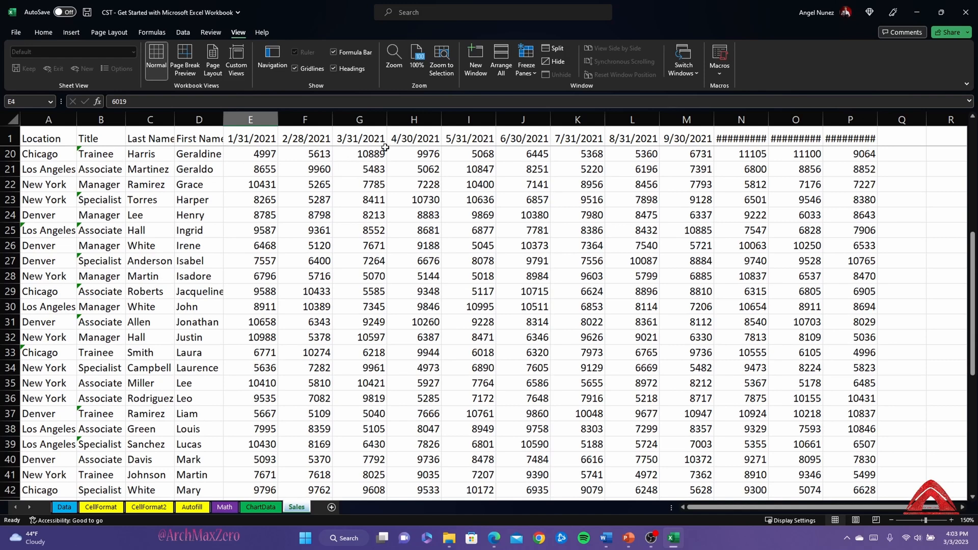
{"action": "scroll", "coordinate": [159, 168], "scroll_direction": "down", "scroll_amount": 2}
{"action": "scroll", "coordinate": [199, 290], "scroll_direction": "up", "scroll_amount": 4}
{"action": "scroll", "coordinate": [193, 287], "scroll_direction": "up", "scroll_amount": 4}
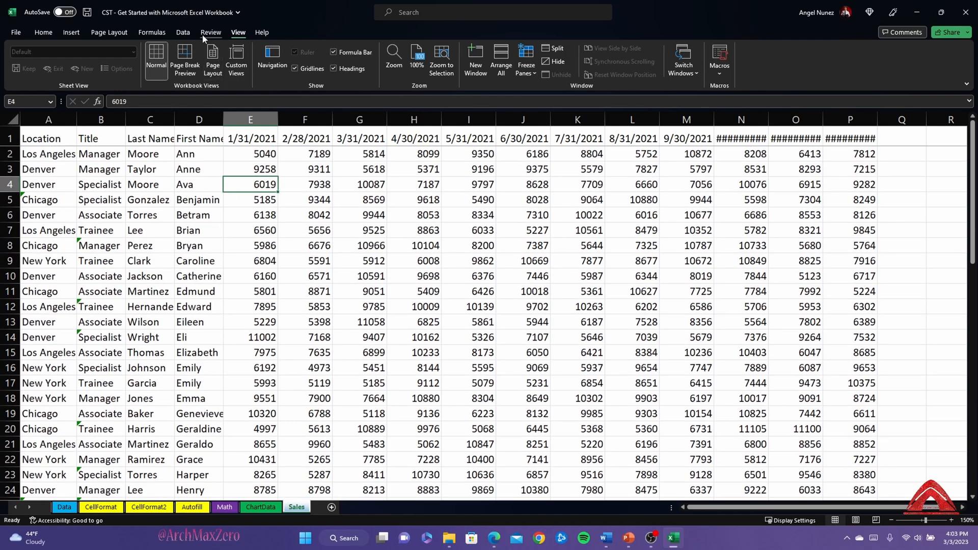
- Bring up the data tools and dismiss the tip about importing data
{"action": "left_click", "coordinate": [204, 35]}
{"action": "left_click", "coordinate": [182, 33]}
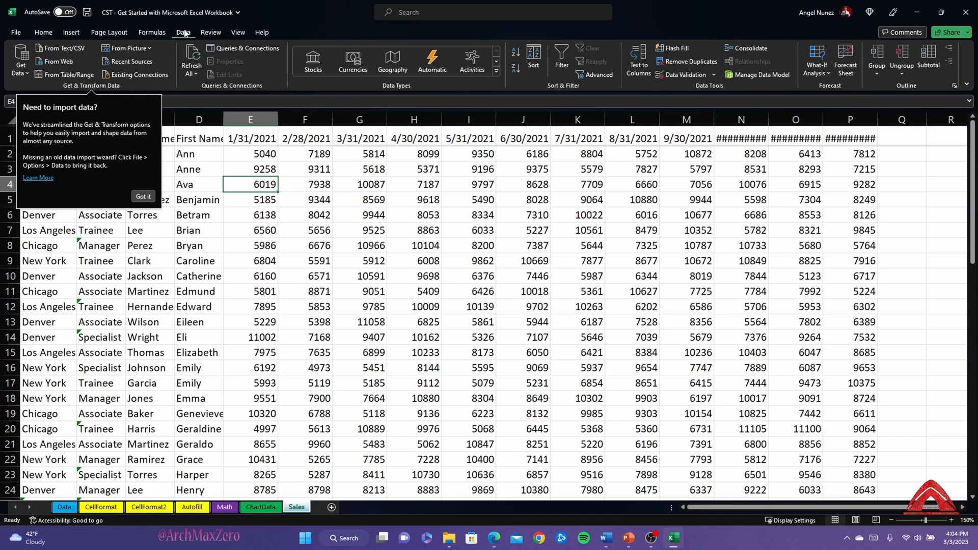
{"action": "left_click", "coordinate": [143, 196]}
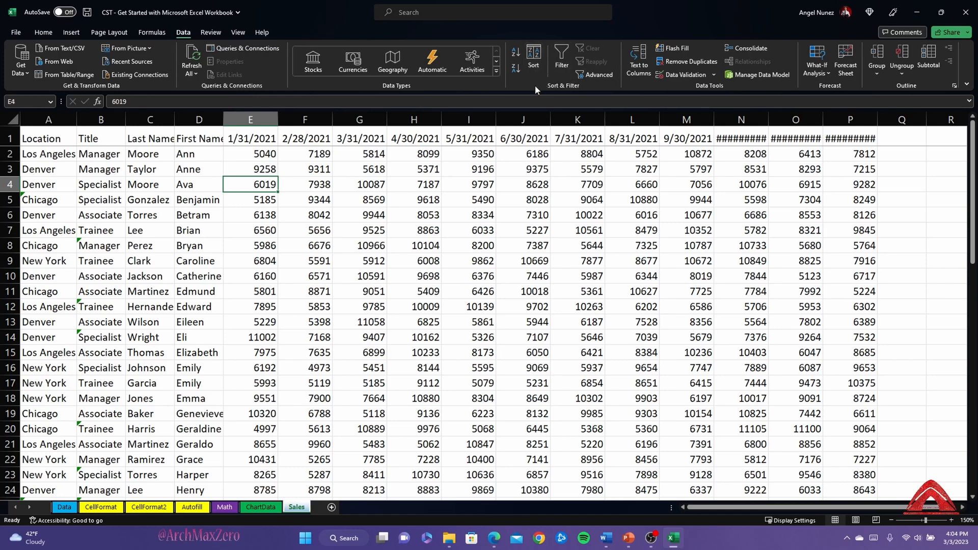
{"action": "left_click", "coordinate": [534, 58]}
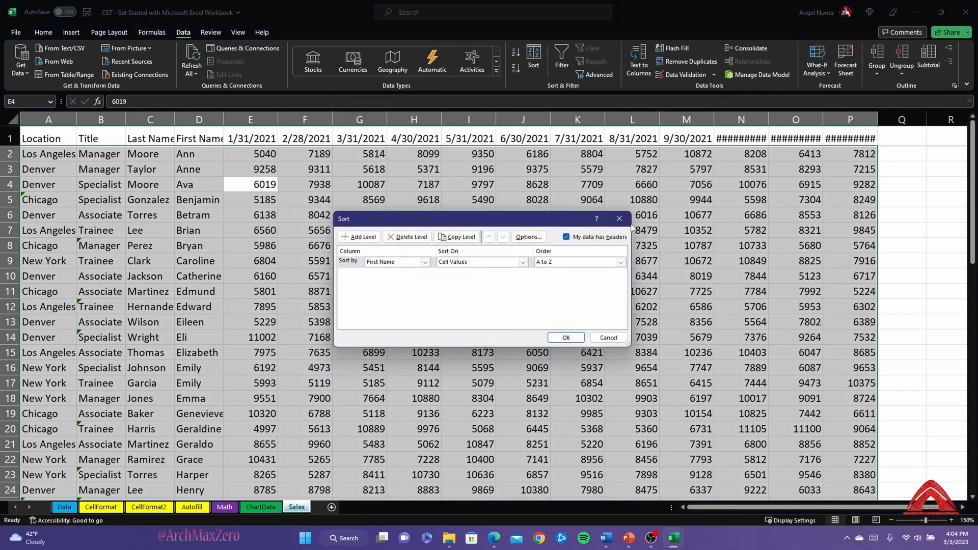
{"action": "left_click", "coordinate": [608, 338]}
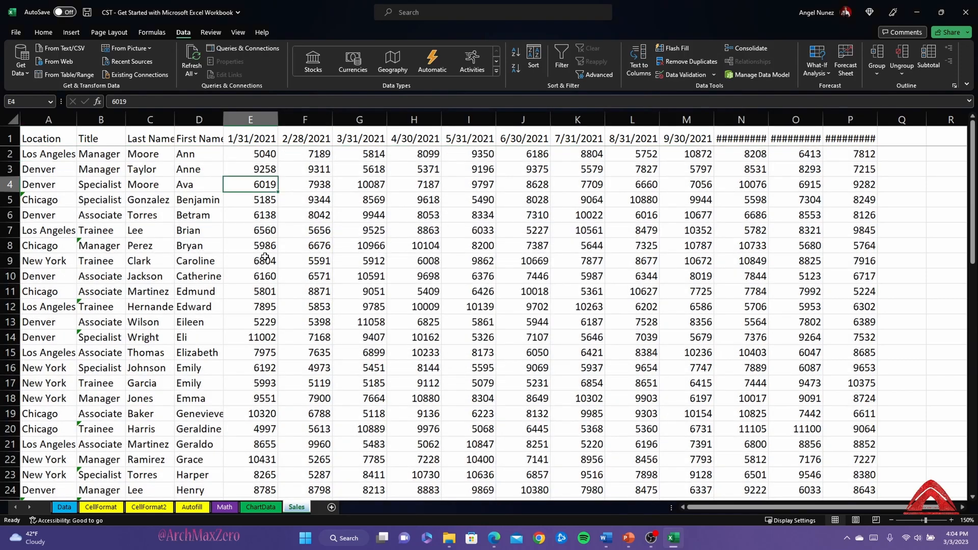
{"action": "left_click", "coordinate": [13, 119]}
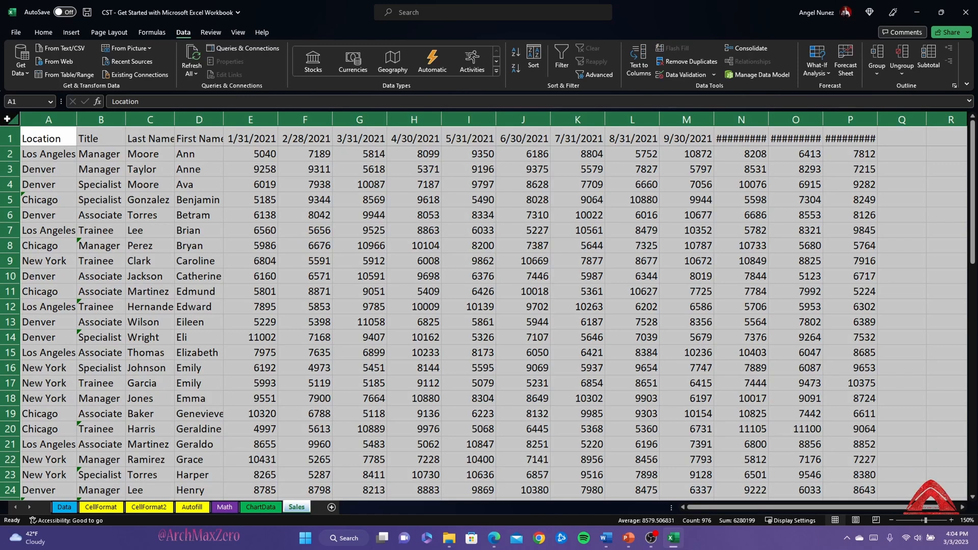
{"action": "left_click", "coordinate": [112, 148]}
{"action": "left_click", "coordinate": [33, 132]}
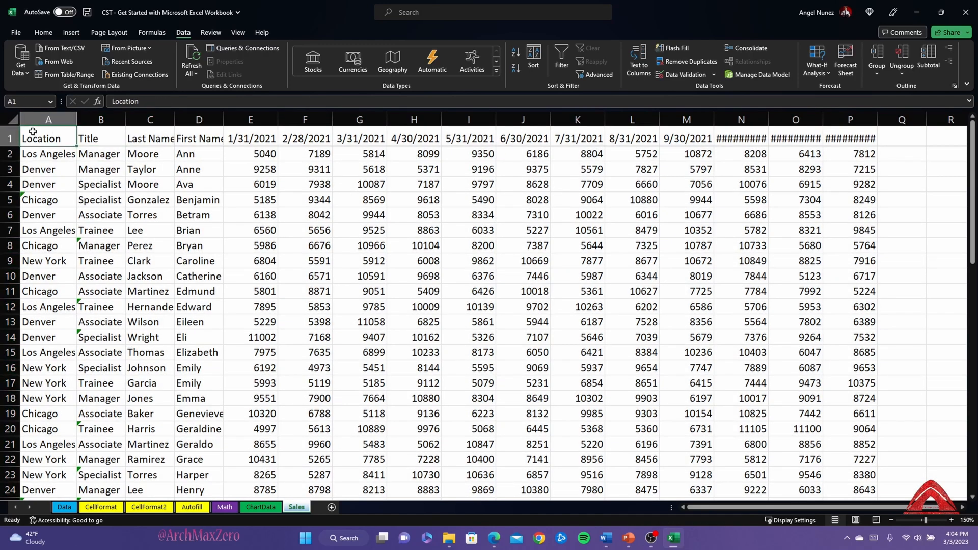
- Sort the Sales data in A1:P61 by Location, on cell values, from A to Z
{"action": "left_click_drag", "start_coordinate": [32, 132], "coordinate": [869, 478]}
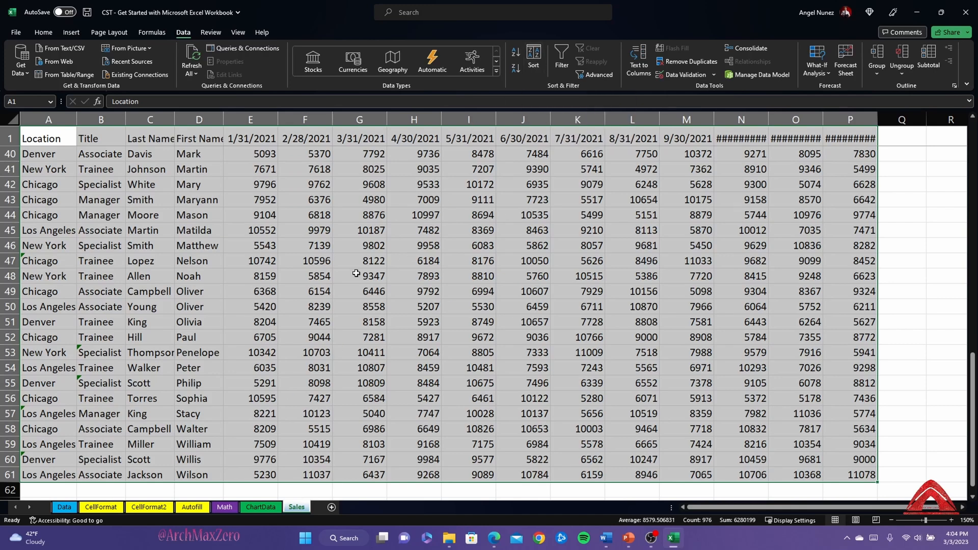
{"action": "left_click", "coordinate": [534, 59]}
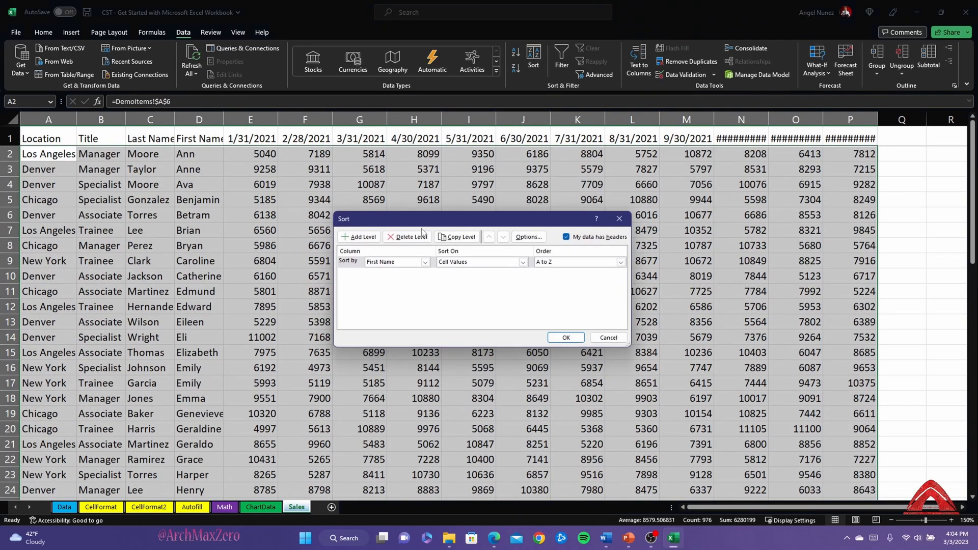
{"action": "left_click", "coordinate": [426, 262]}
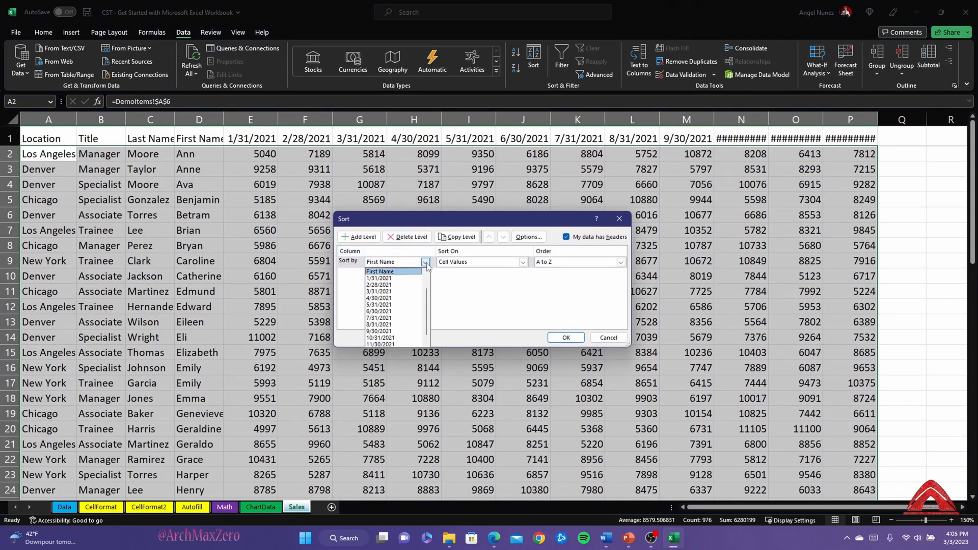
{"action": "scroll", "coordinate": [398, 295], "scroll_direction": "up", "scroll_amount": 2}
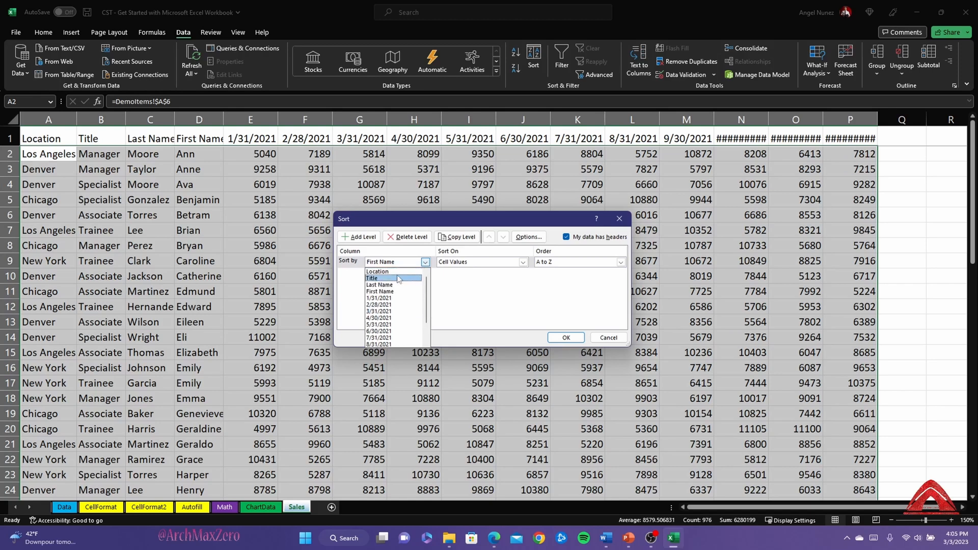
{"action": "left_click", "coordinate": [402, 274]}
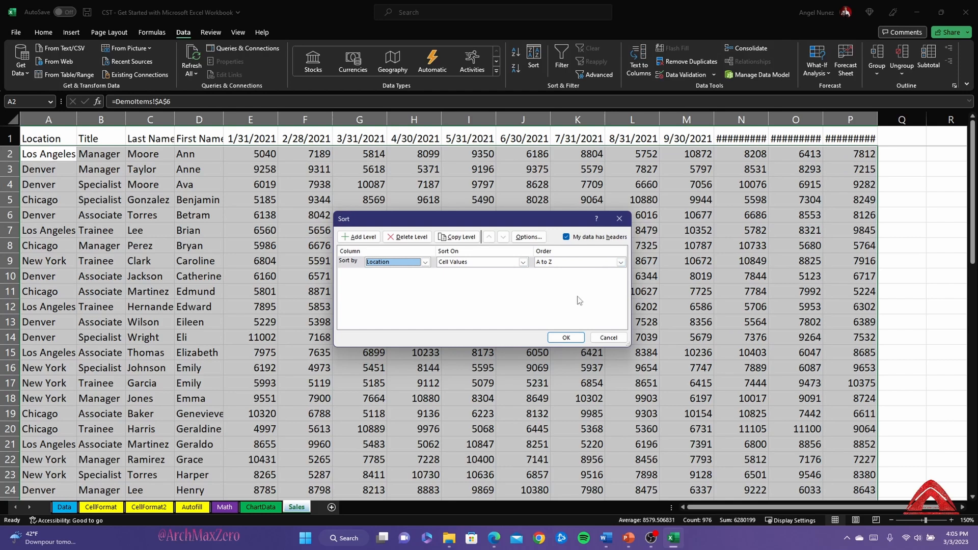
{"action": "left_click", "coordinate": [565, 338]}
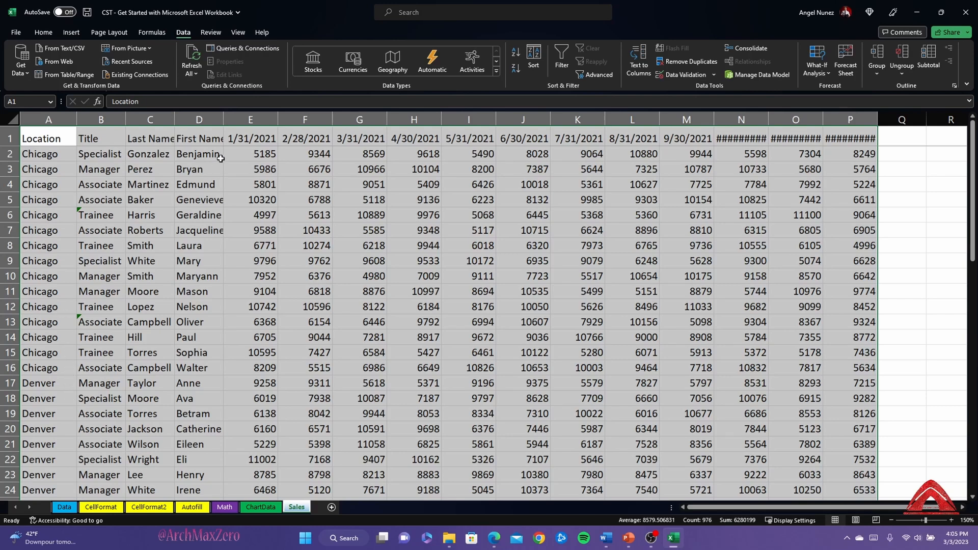
- Add three further A to Z sort levels below Location: Title, Last Name and First Name, and apply the sort
{"action": "left_click", "coordinate": [533, 60]}
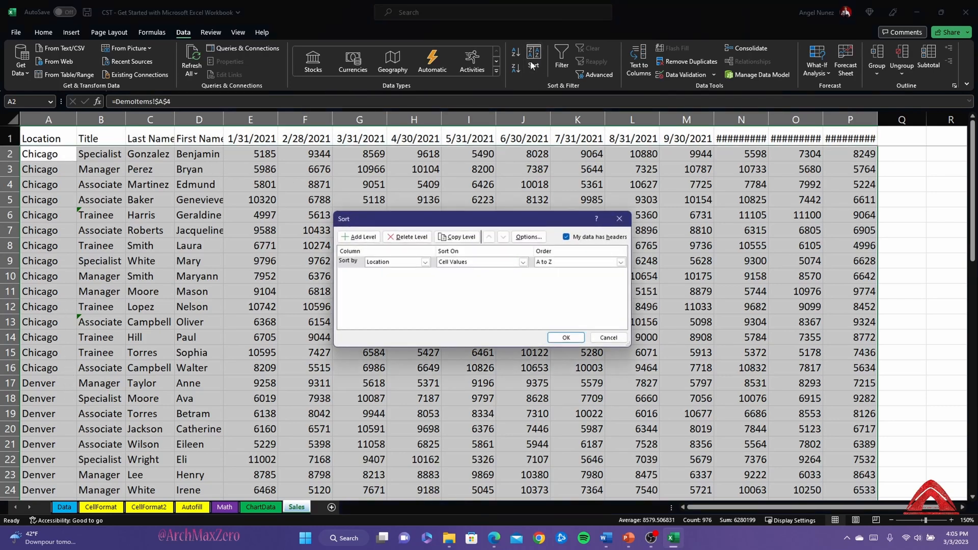
{"action": "left_click", "coordinate": [369, 238]}
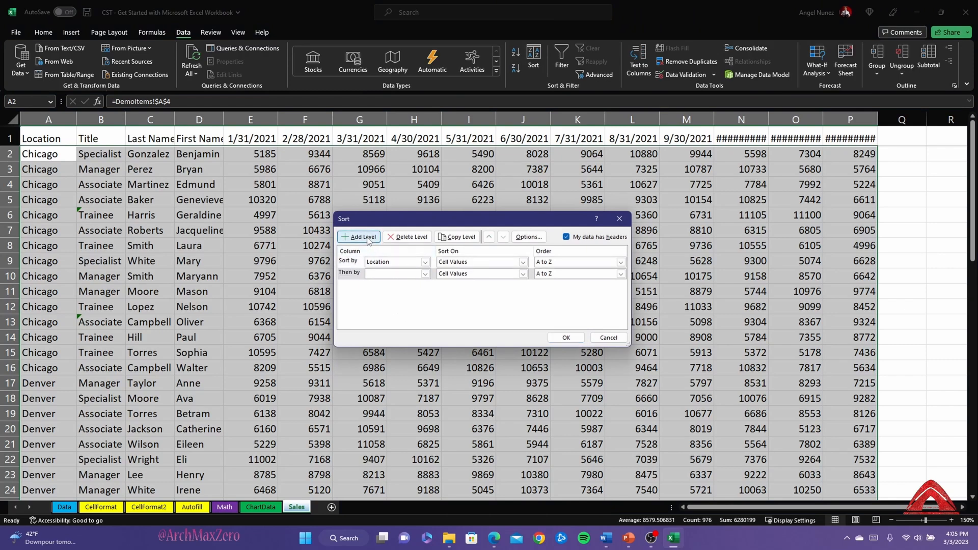
{"action": "left_click", "coordinate": [368, 237]}
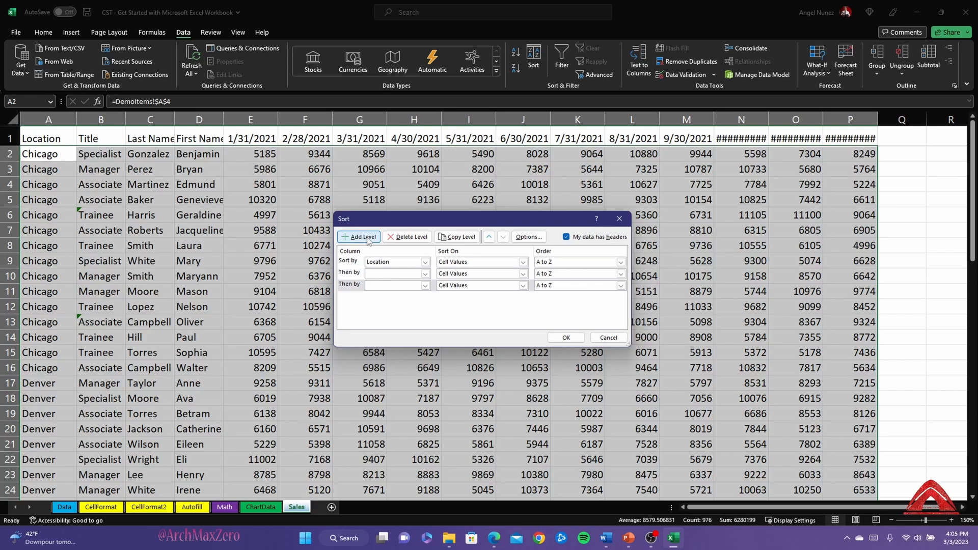
{"action": "left_click", "coordinate": [369, 237]}
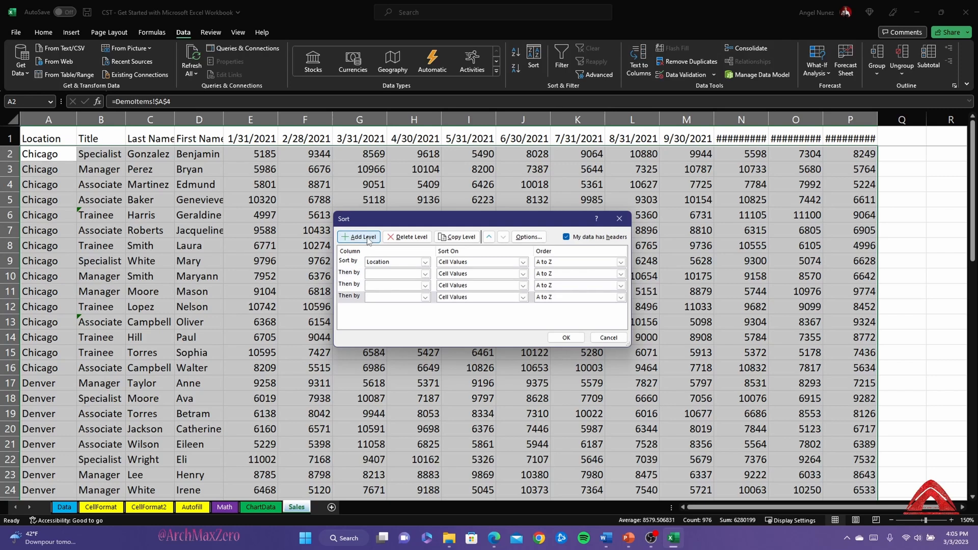
{"action": "left_click", "coordinate": [425, 274]}
{"action": "left_click", "coordinate": [402, 290]}
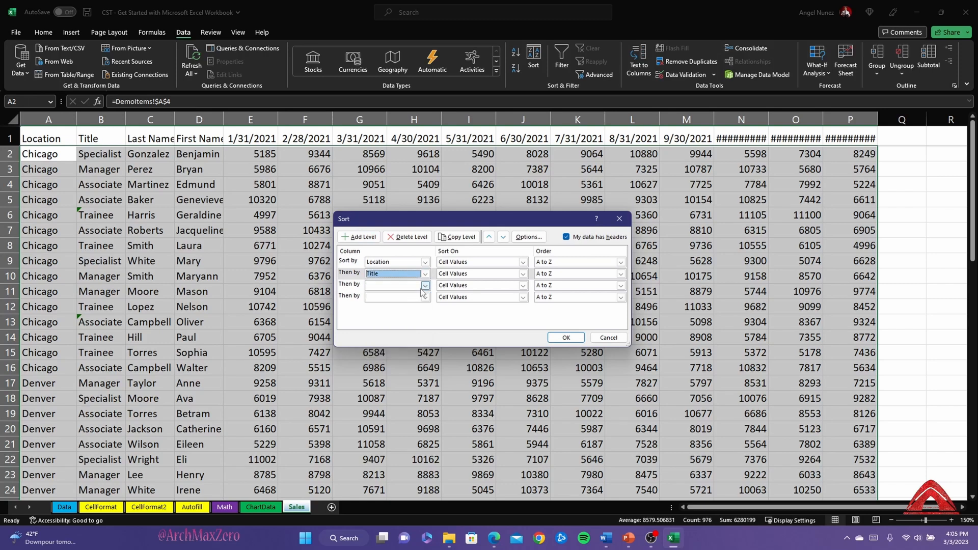
{"action": "left_click", "coordinate": [425, 286]}
{"action": "left_click", "coordinate": [379, 308]}
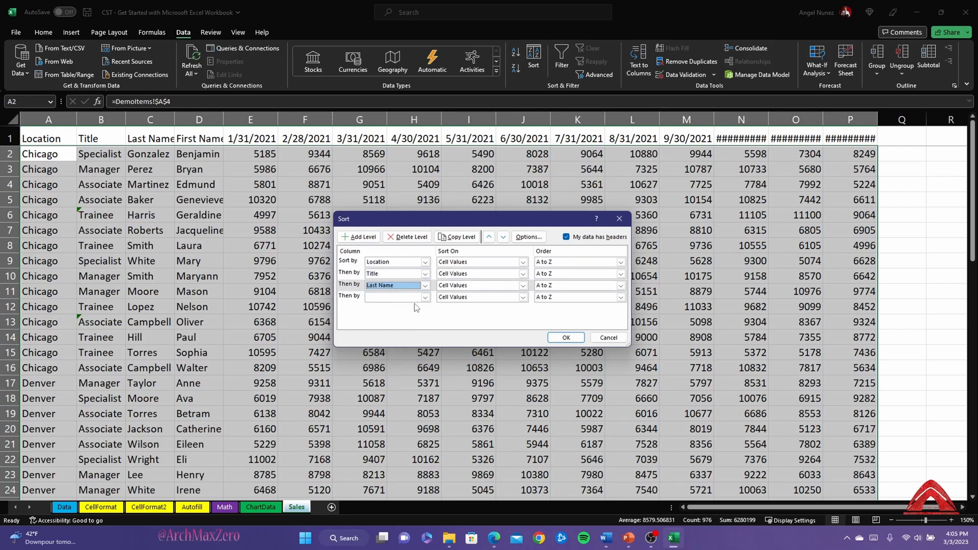
{"action": "left_click", "coordinate": [425, 297]}
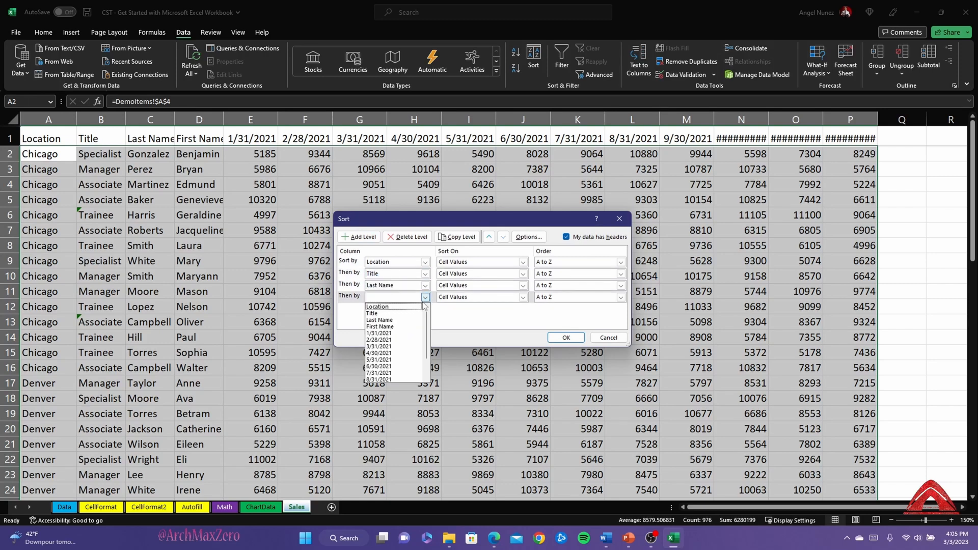
{"action": "left_click", "coordinate": [407, 326]}
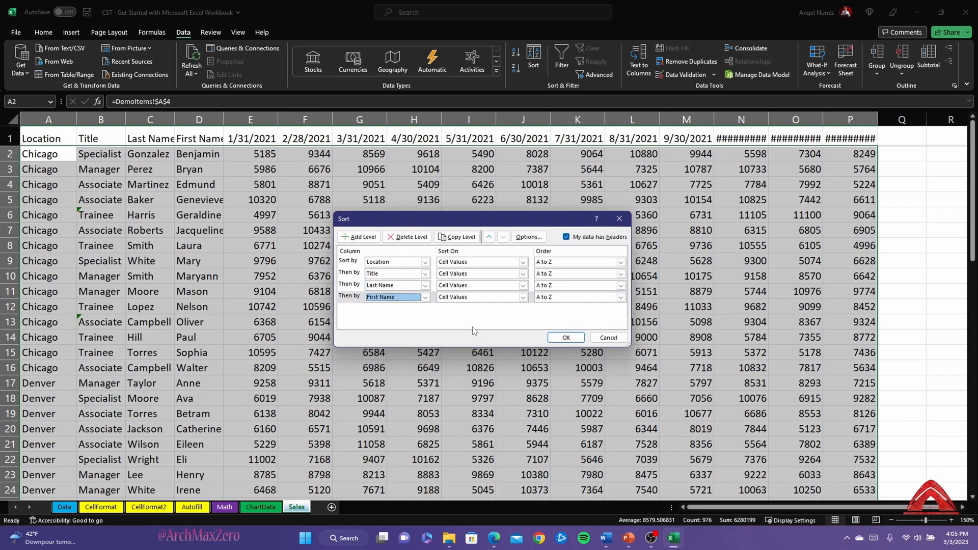
{"action": "left_click", "coordinate": [566, 337]}
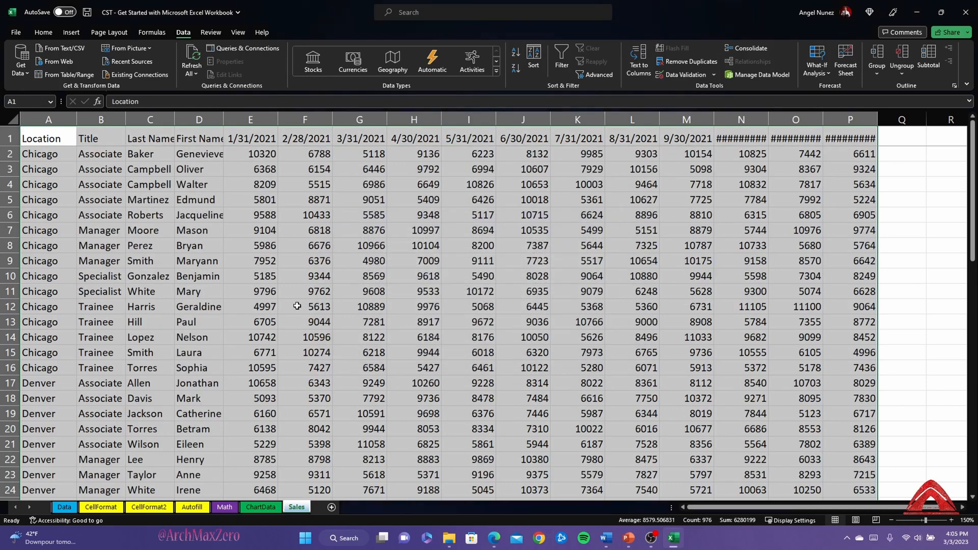
- Autofit the widths of columns N, O and P to their date headings
{"action": "left_click", "coordinate": [214, 251]}
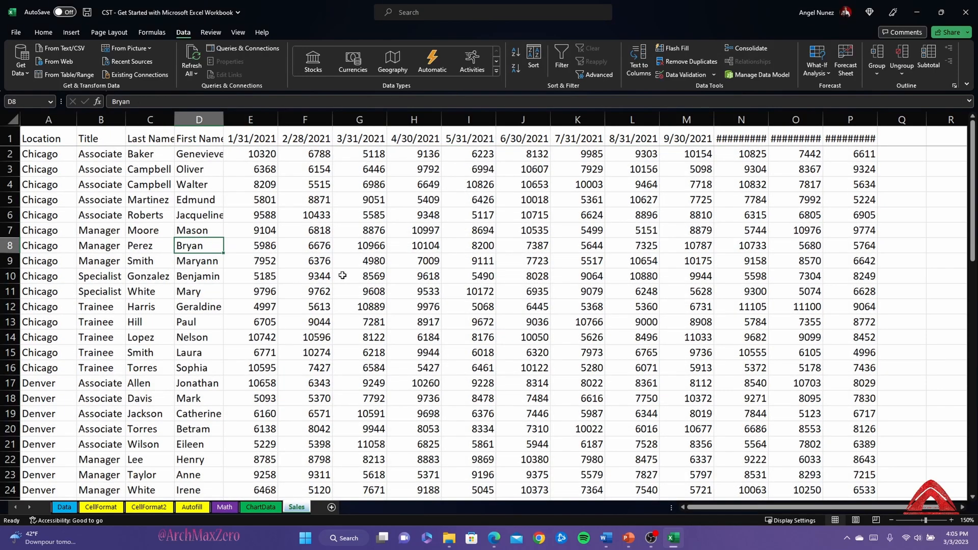
{"action": "scroll", "coordinate": [351, 316], "scroll_direction": "down", "scroll_amount": 7}
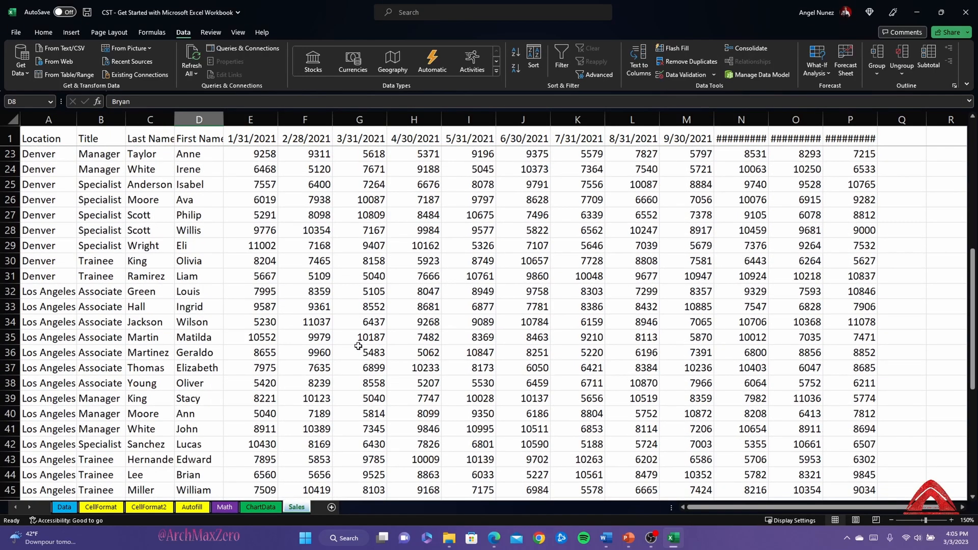
{"action": "scroll", "coordinate": [354, 340], "scroll_direction": "up", "scroll_amount": 6}
{"action": "scroll", "coordinate": [355, 340], "scroll_direction": "up", "scroll_amount": 1}
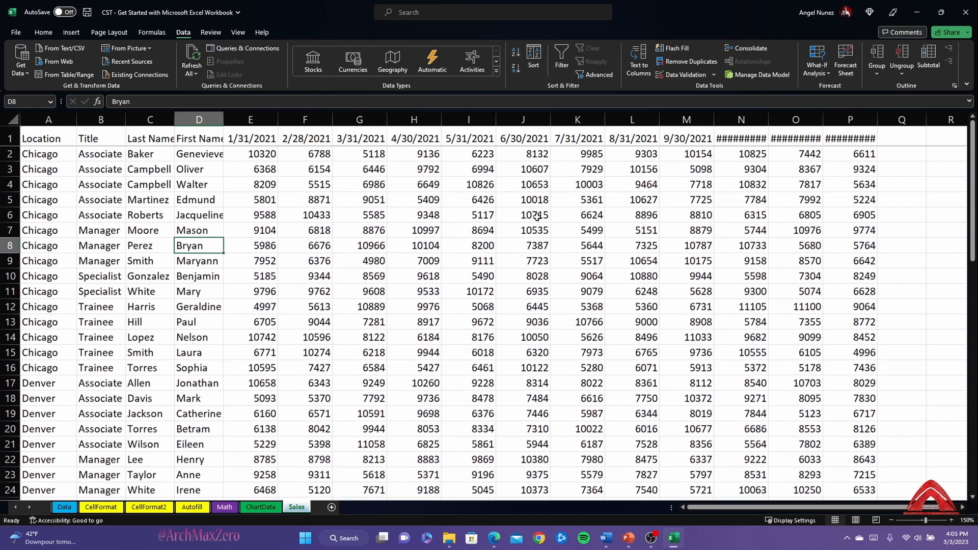
{"action": "double_click", "coordinate": [771, 121]}
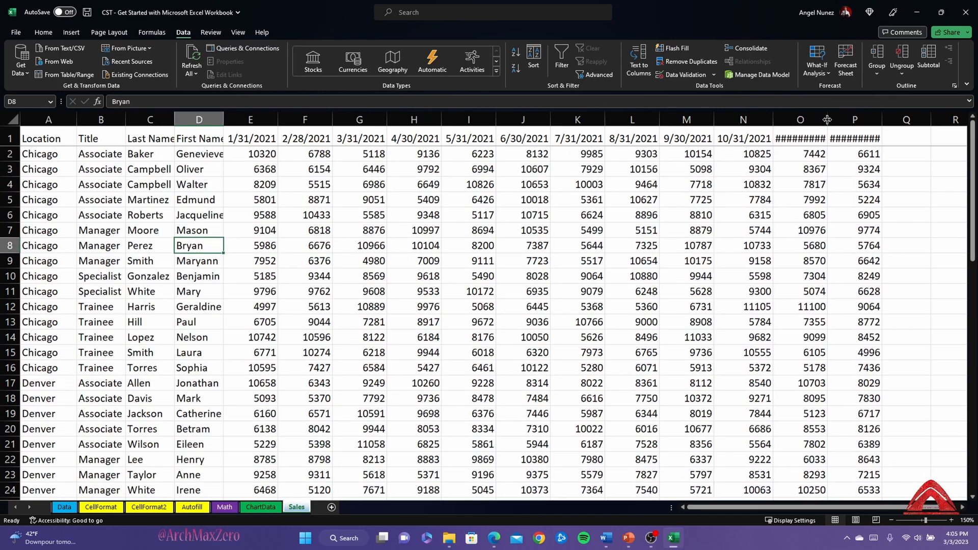
{"action": "double_click", "coordinate": [827, 120]}
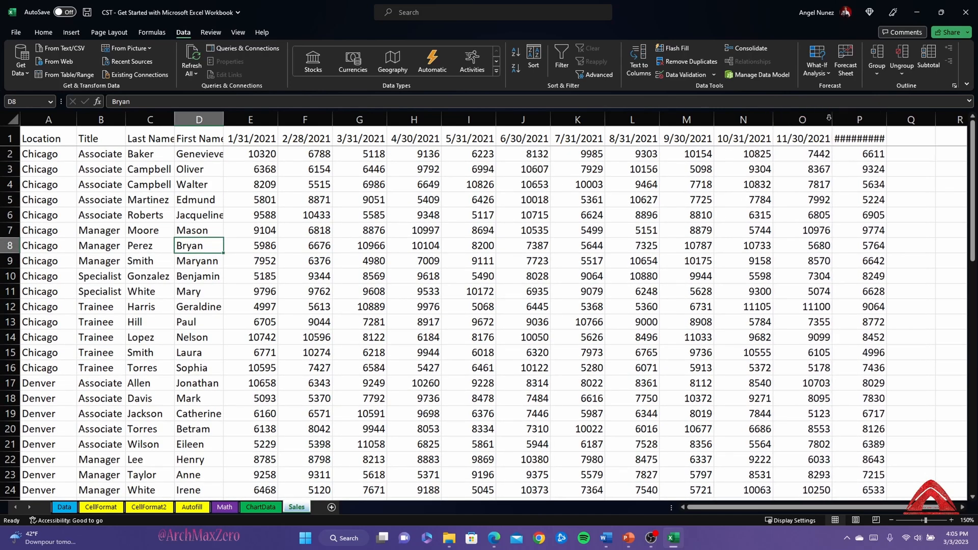
{"action": "double_click", "coordinate": [887, 120]}
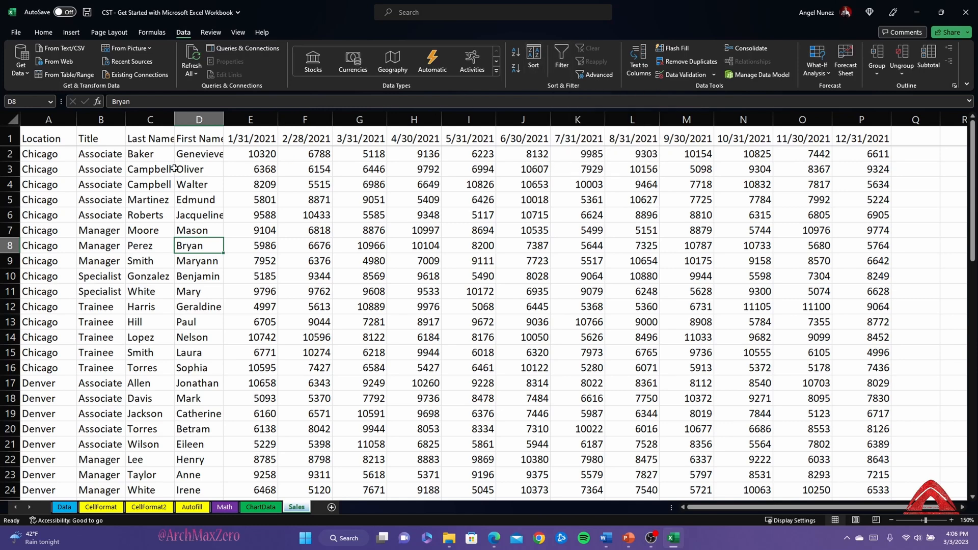
- Turn on filtering for the heading row of the Sales sheet
{"action": "left_click", "coordinate": [10, 138]}
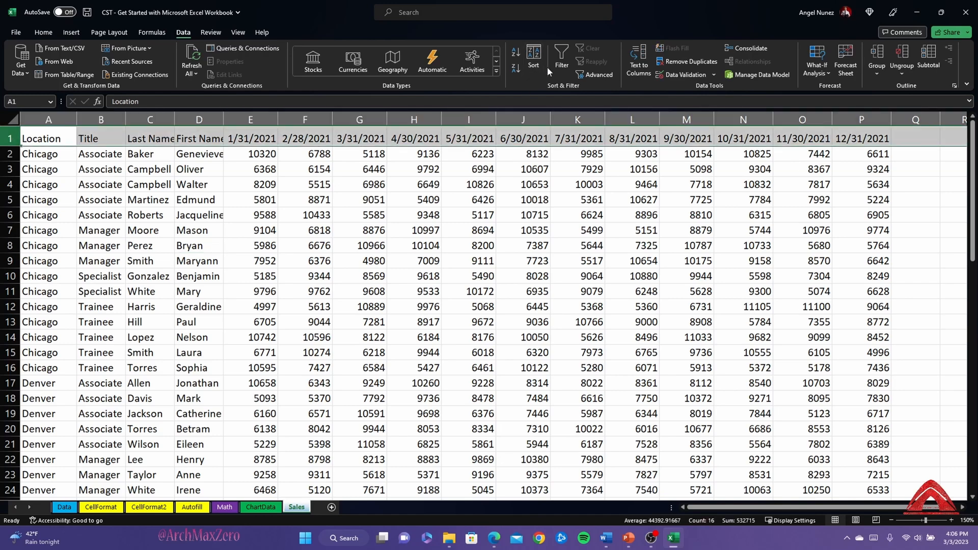
{"action": "left_click", "coordinate": [563, 57]}
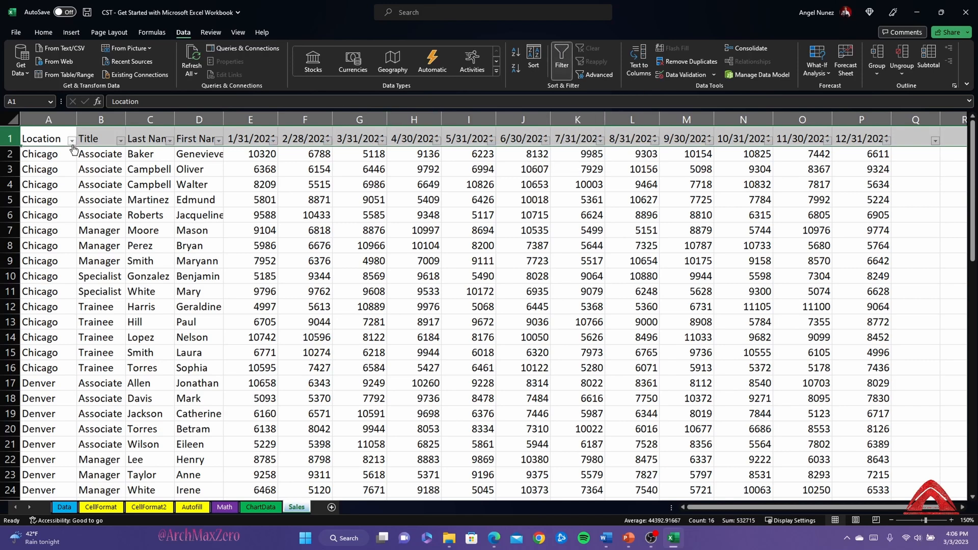
{"action": "left_click", "coordinate": [110, 157]}
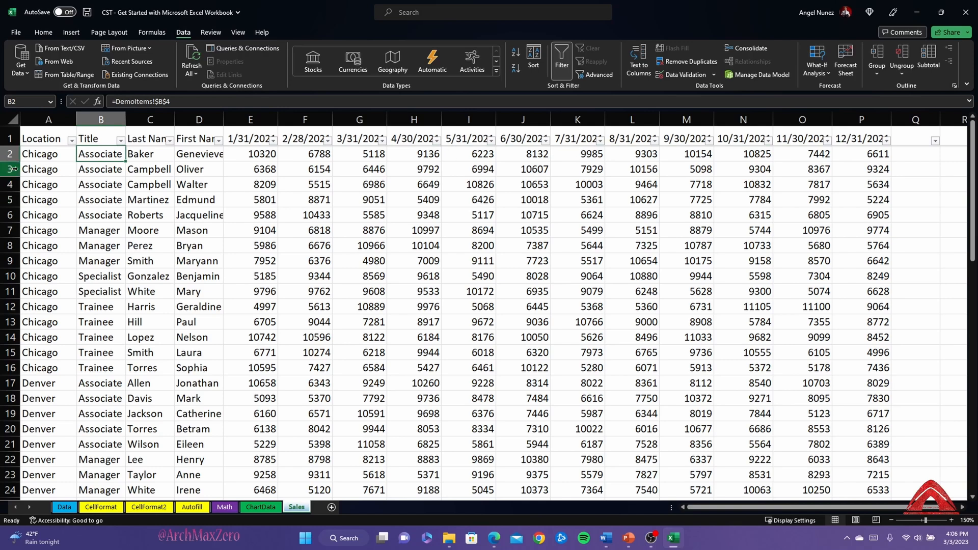
- Make heading row 1 taller and align its headings to the top of their cells
{"action": "left_click_drag", "start_coordinate": [18, 145], "coordinate": [13, 152]}
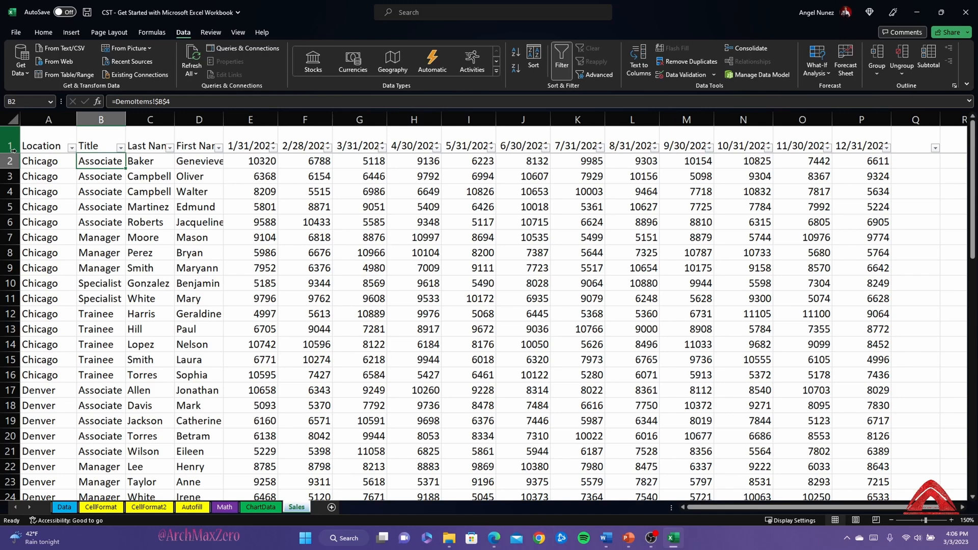
{"action": "left_click", "coordinate": [52, 32]}
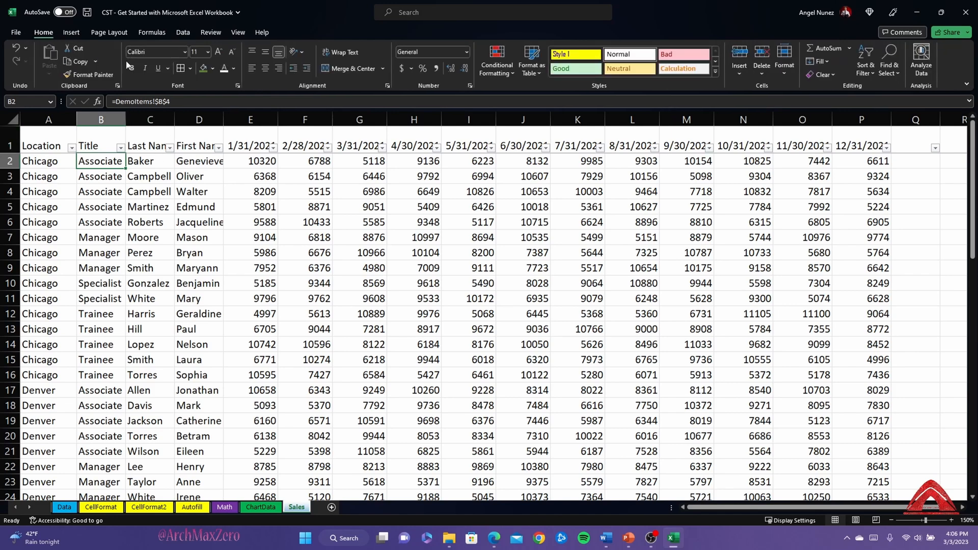
{"action": "left_click", "coordinate": [5, 140]}
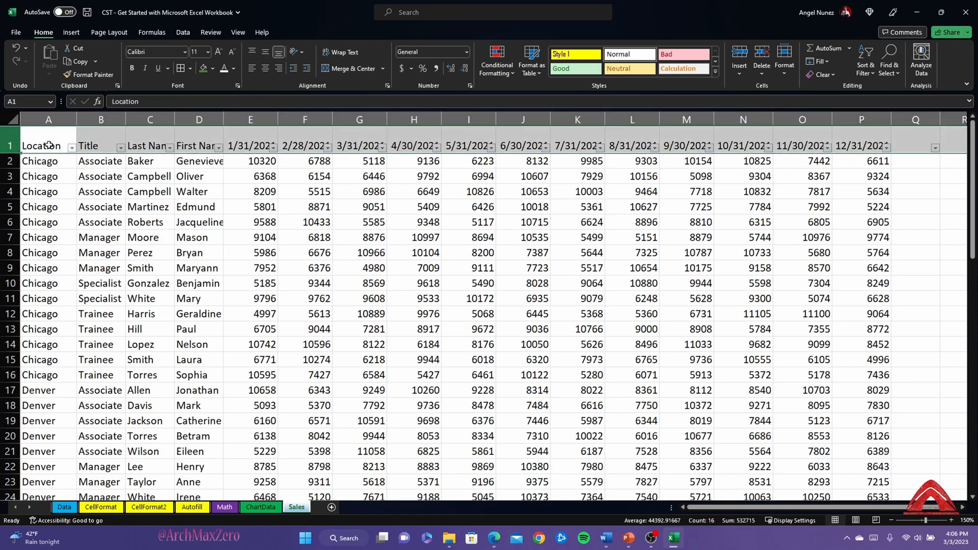
{"action": "left_click", "coordinate": [257, 49]}
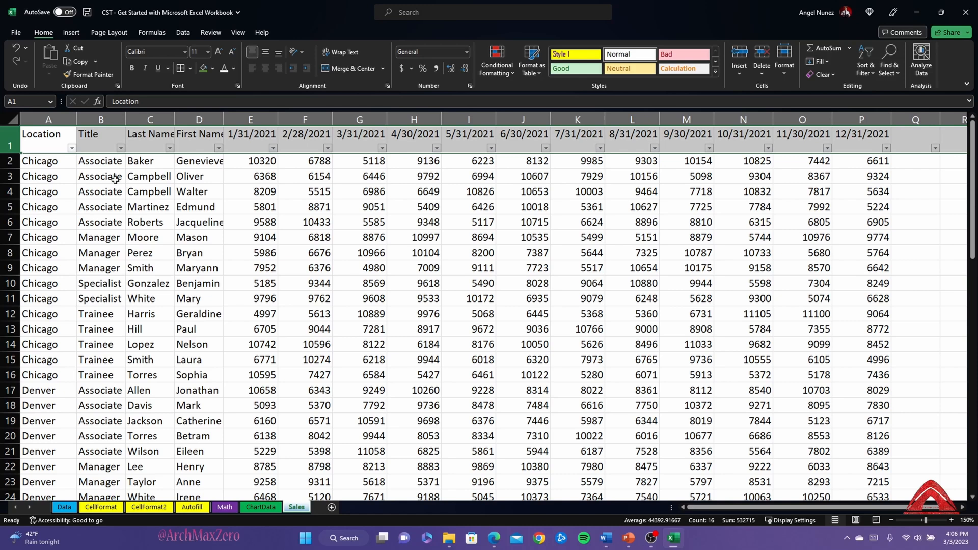
{"action": "left_click", "coordinate": [145, 175]}
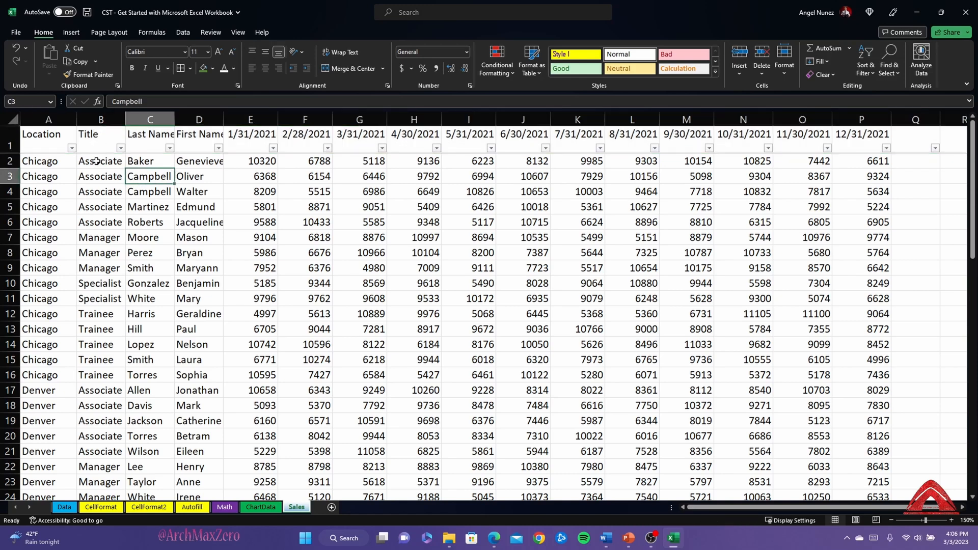
- Filter the Location column to Los Angeles and New York by excluding Chicago and Denver
{"action": "left_click", "coordinate": [72, 149]}
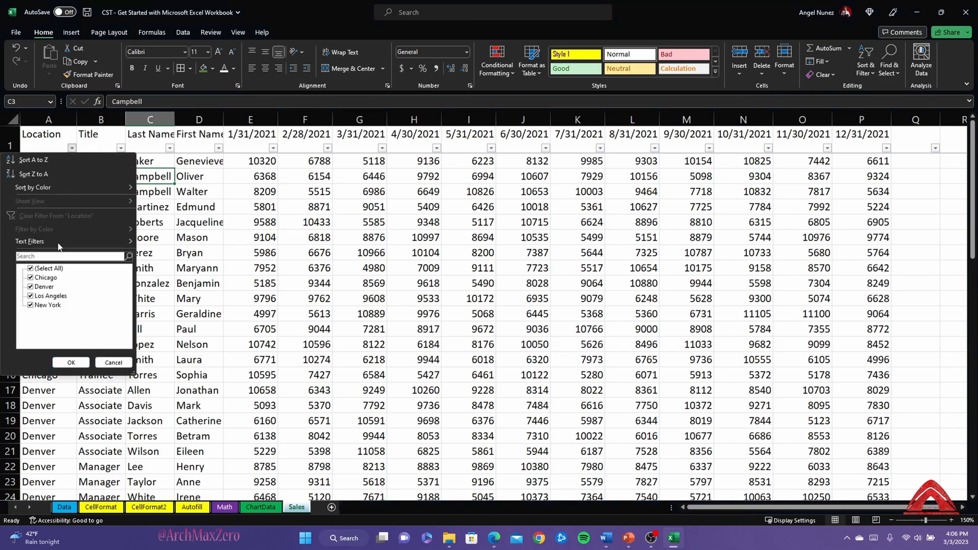
{"action": "left_click", "coordinate": [48, 288]}
{"action": "left_click", "coordinate": [54, 279]}
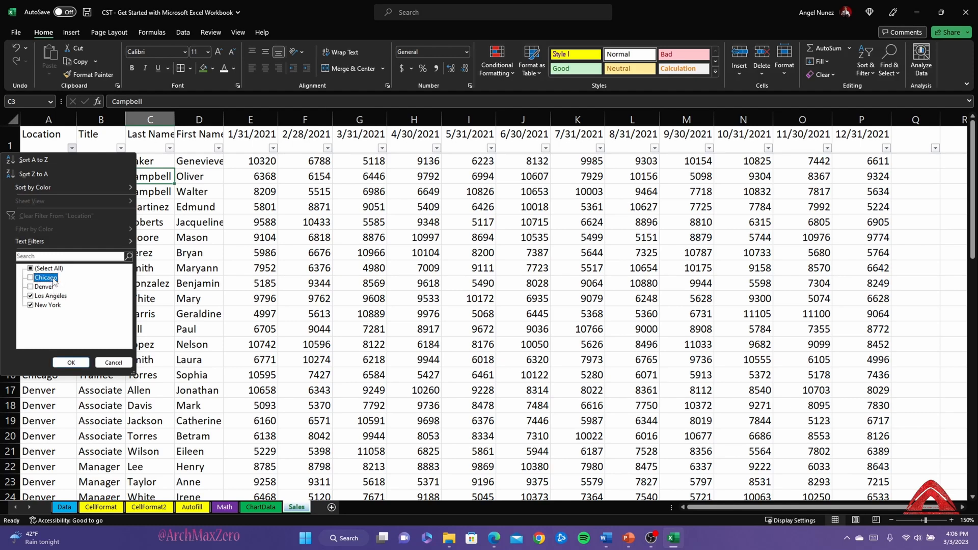
{"action": "left_click", "coordinate": [77, 362]}
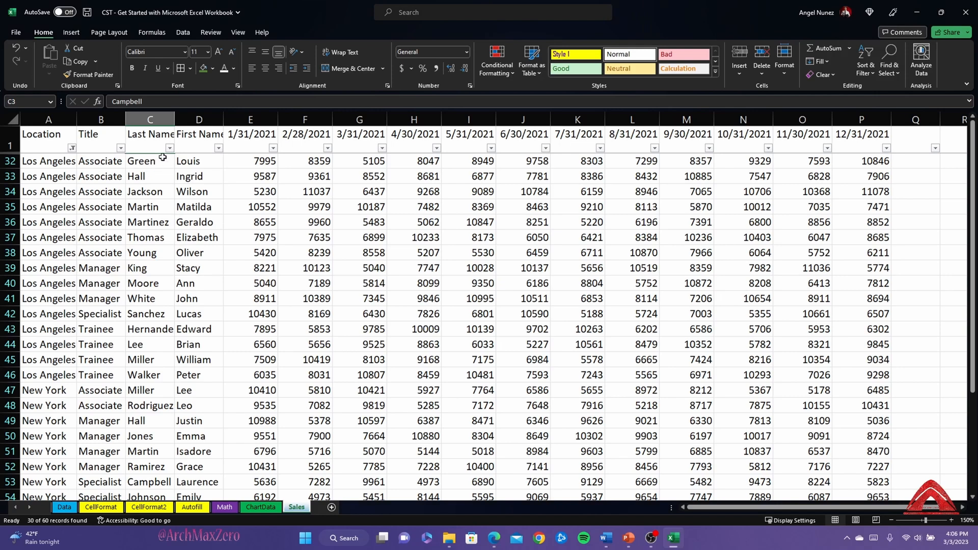
- Filter the Title column to Associate by excluding Manager, Specialist and Trainee
{"action": "left_click", "coordinate": [122, 149]}
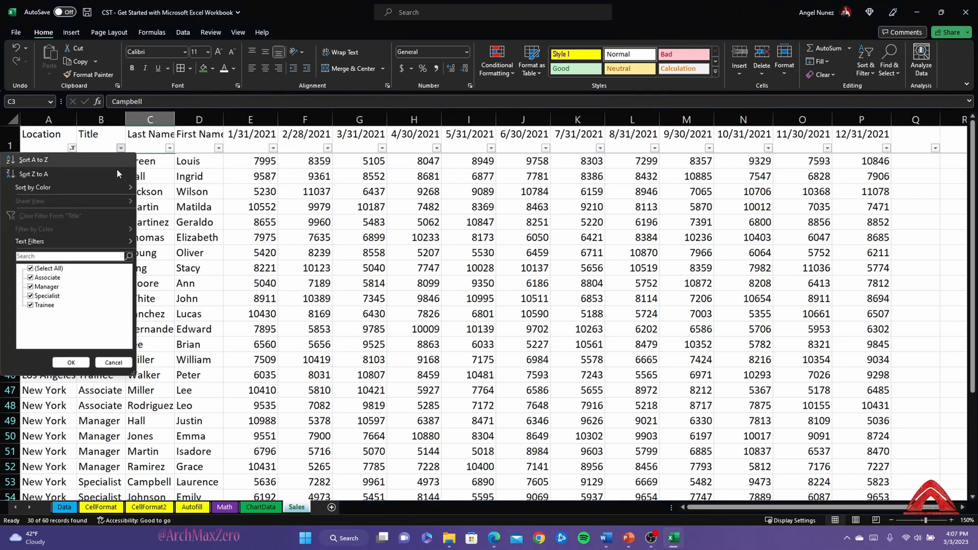
{"action": "left_click", "coordinate": [46, 286]}
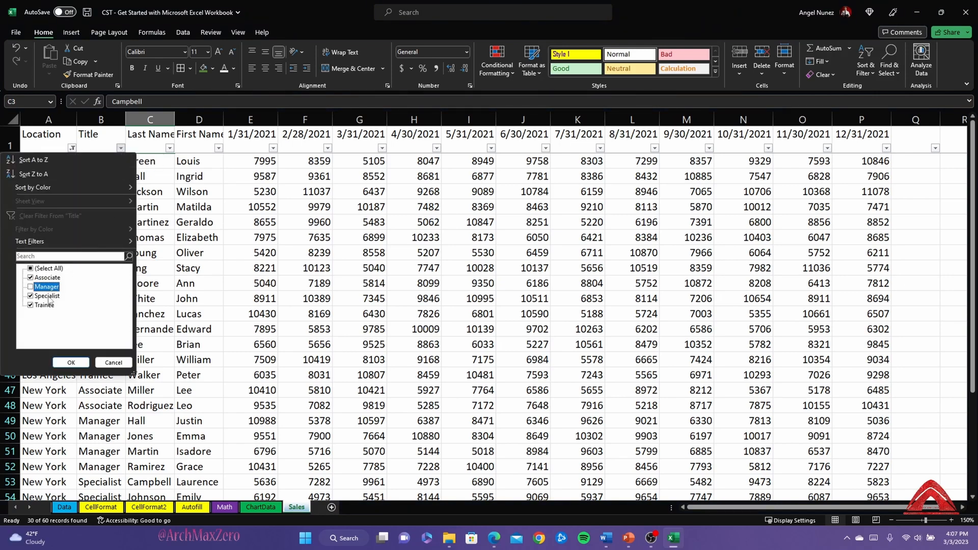
{"action": "left_click", "coordinate": [45, 296]}
{"action": "left_click", "coordinate": [45, 305]}
{"action": "left_click", "coordinate": [71, 362]}
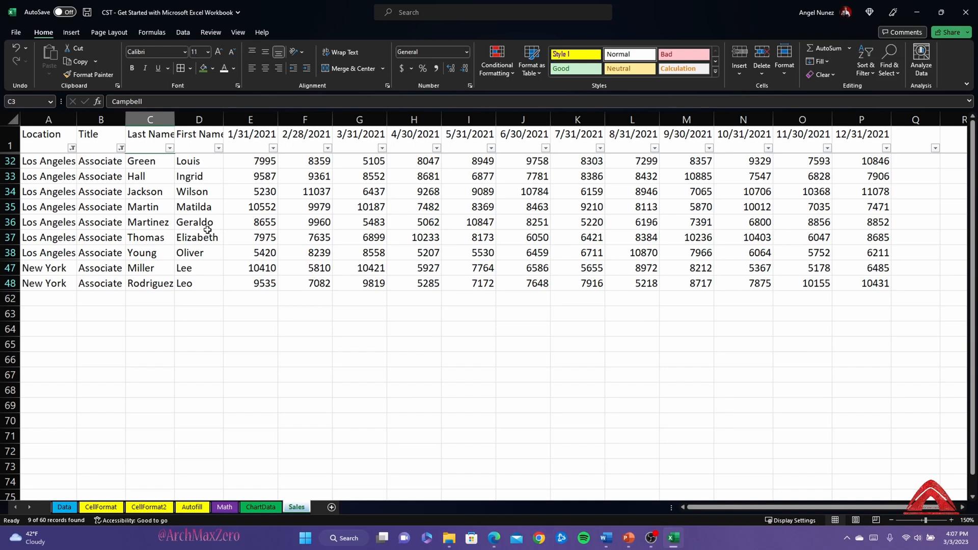
- Clear all filters from the Sales sheet so every location and title is included again
{"action": "left_click", "coordinate": [122, 149]}
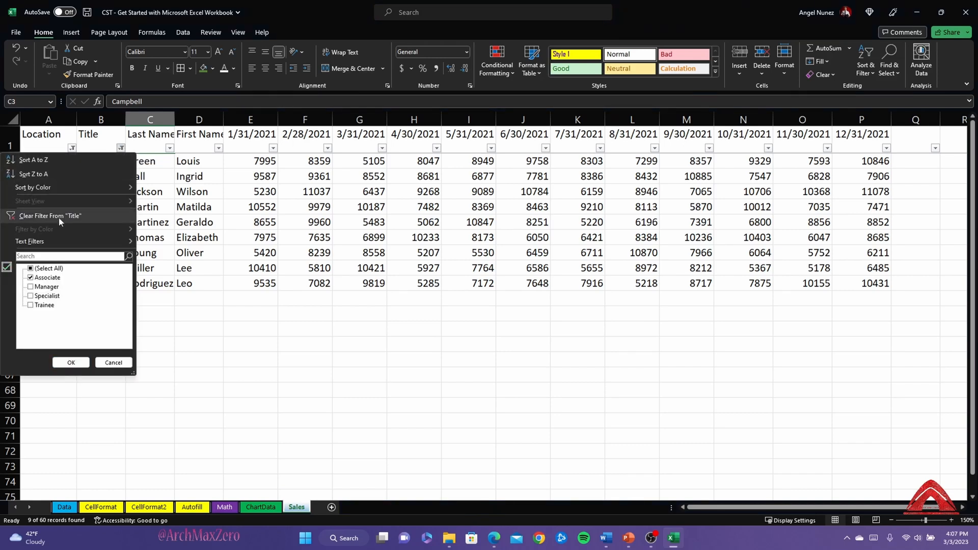
{"action": "left_click", "coordinate": [326, 371]}
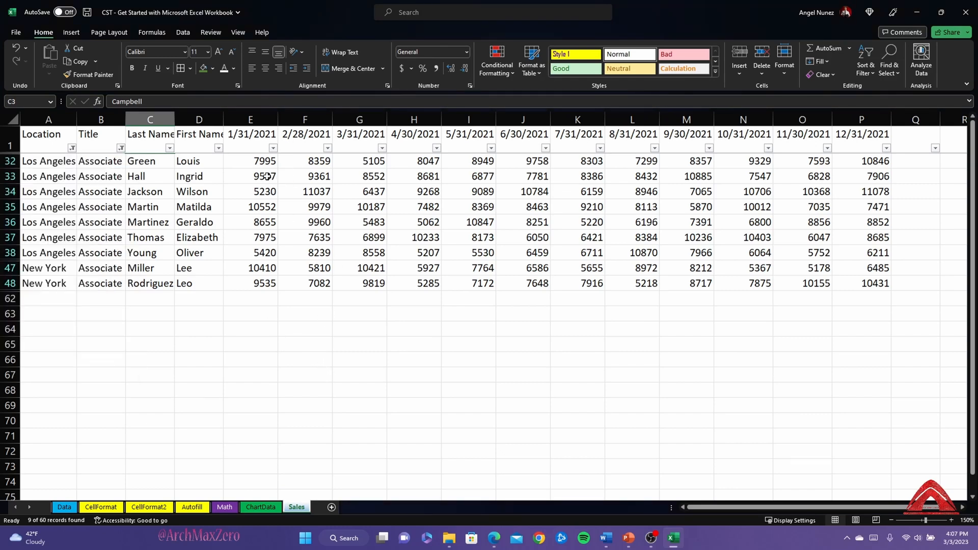
{"action": "left_click", "coordinate": [185, 33]}
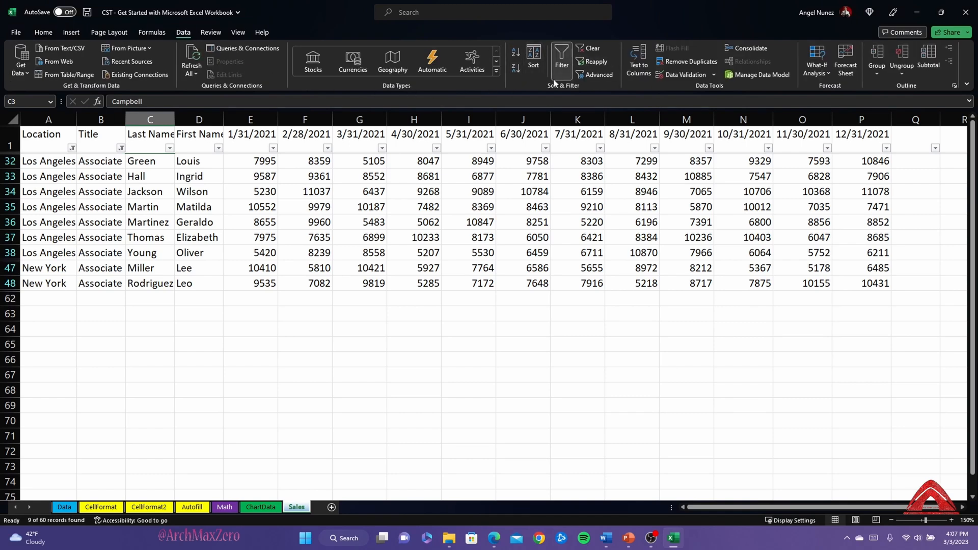
{"action": "left_click", "coordinate": [595, 52]}
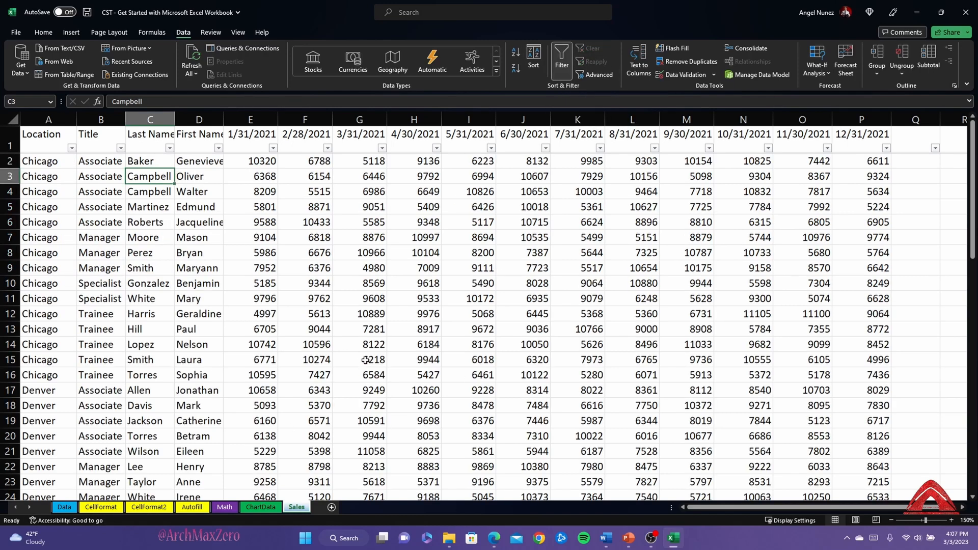
{"action": "scroll", "coordinate": [300, 287], "scroll_direction": "down", "scroll_amount": 3}
{"action": "scroll", "coordinate": [300, 280], "scroll_direction": "up", "scroll_amount": 3}
- Open the print preview of the Sales sheet and examine how the data splits across its pages
{"action": "left_click", "coordinate": [15, 33]}
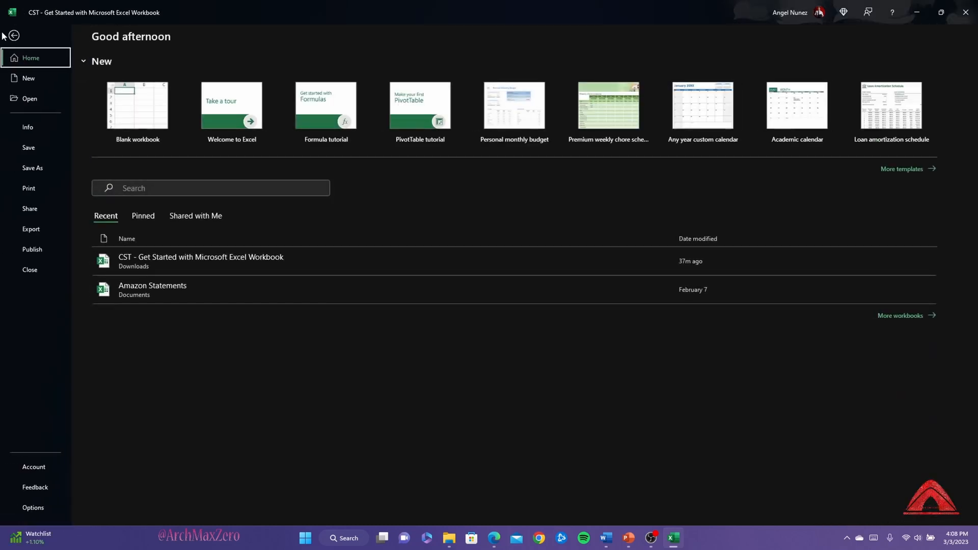
{"action": "left_click", "coordinate": [14, 35]}
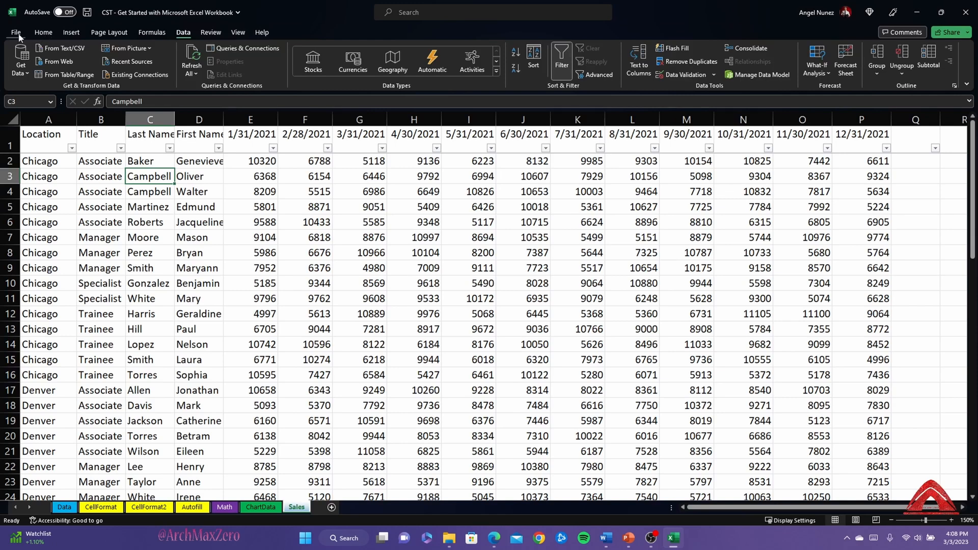
{"action": "left_click", "coordinate": [16, 32]}
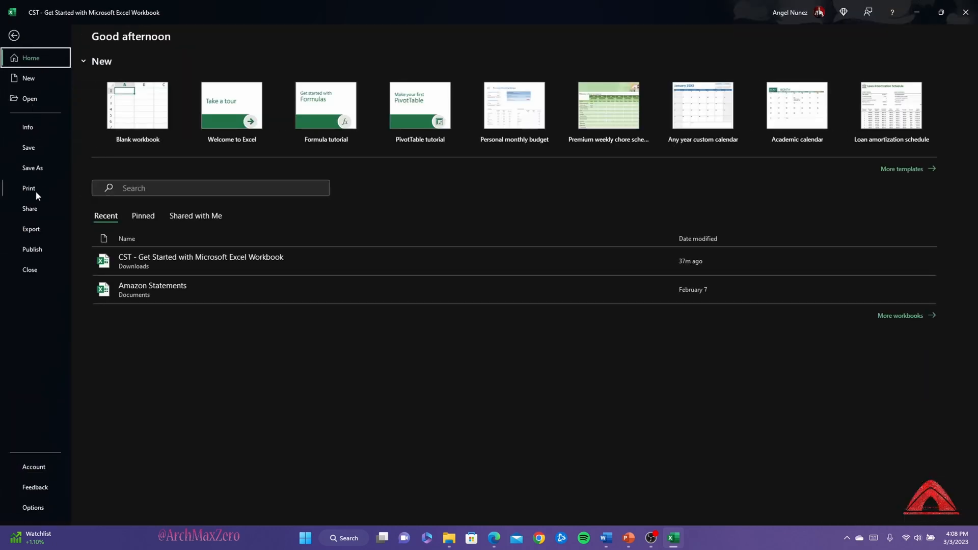
{"action": "left_click", "coordinate": [35, 189]}
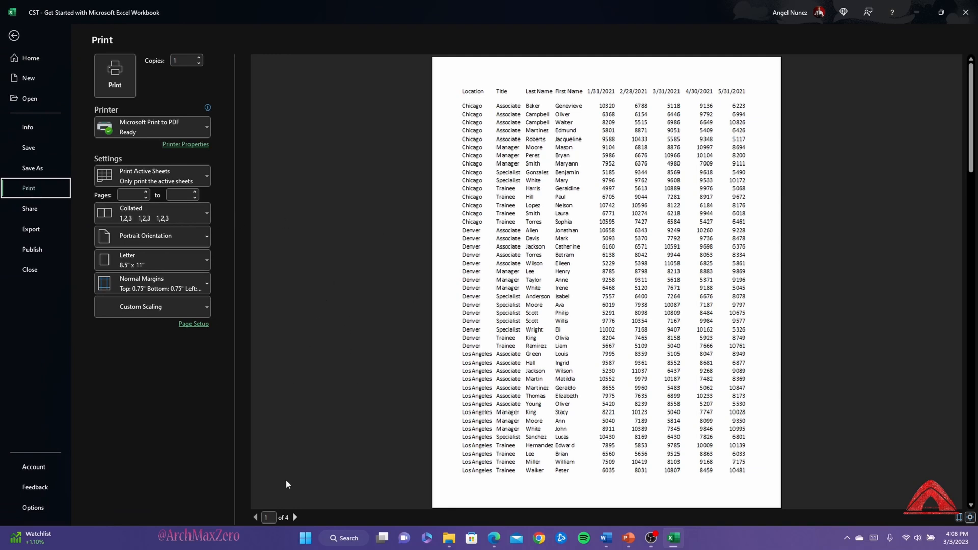
{"action": "left_click", "coordinate": [296, 518]}
{"action": "left_click", "coordinate": [296, 517]}
{"action": "left_click", "coordinate": [296, 517]}
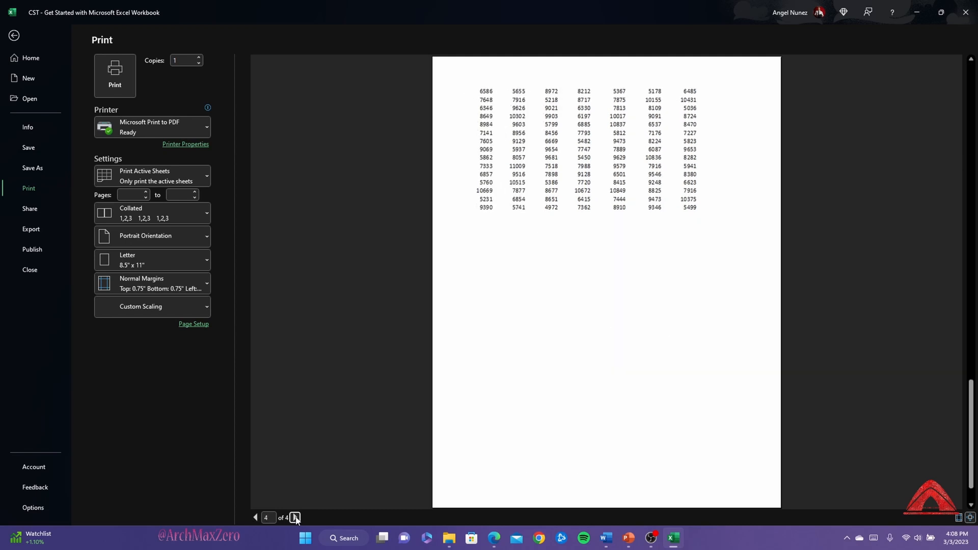
{"action": "left_click", "coordinate": [256, 517]}
{"action": "left_click", "coordinate": [256, 517]}
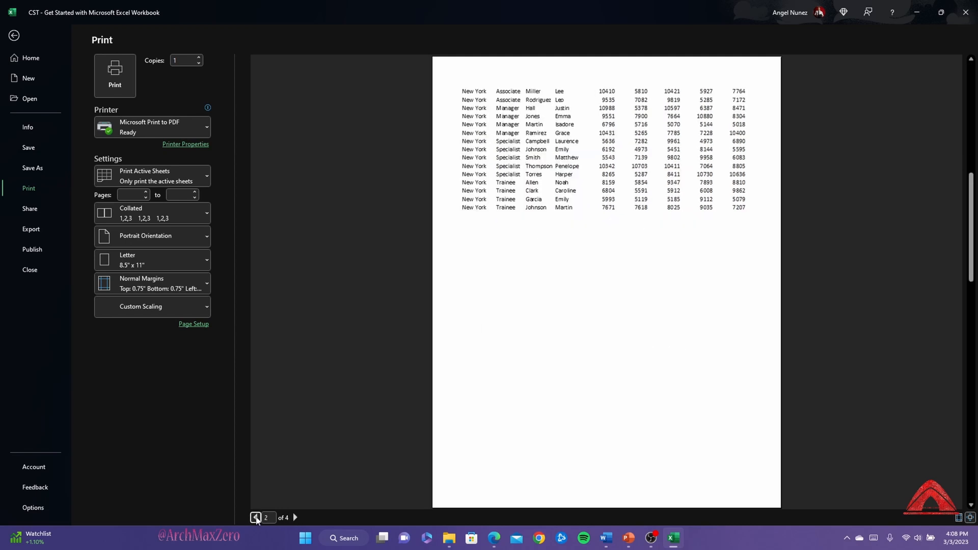
{"action": "left_click", "coordinate": [256, 518]}
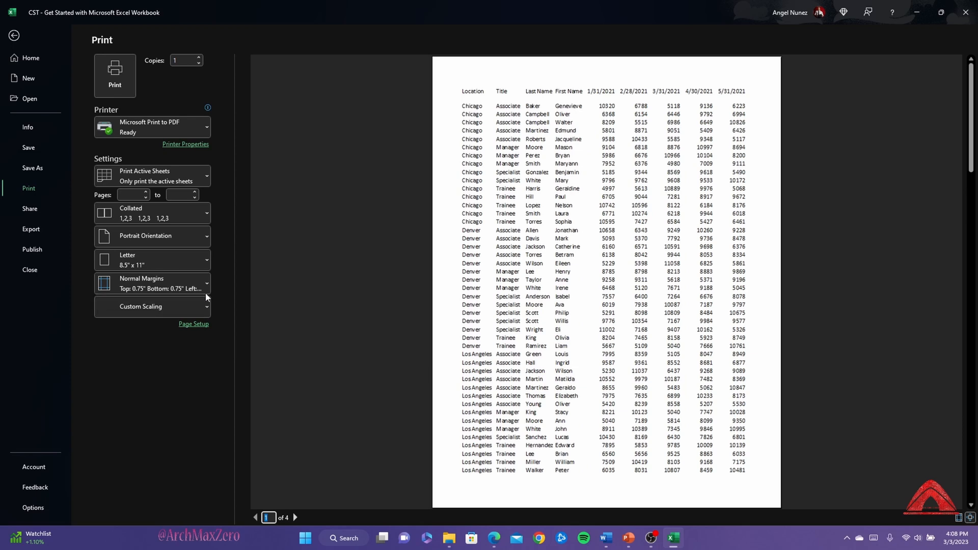
- Set the Sales printout to Landscape Orientation with Narrow margins and review the scaling options
{"action": "left_click", "coordinate": [180, 235]}
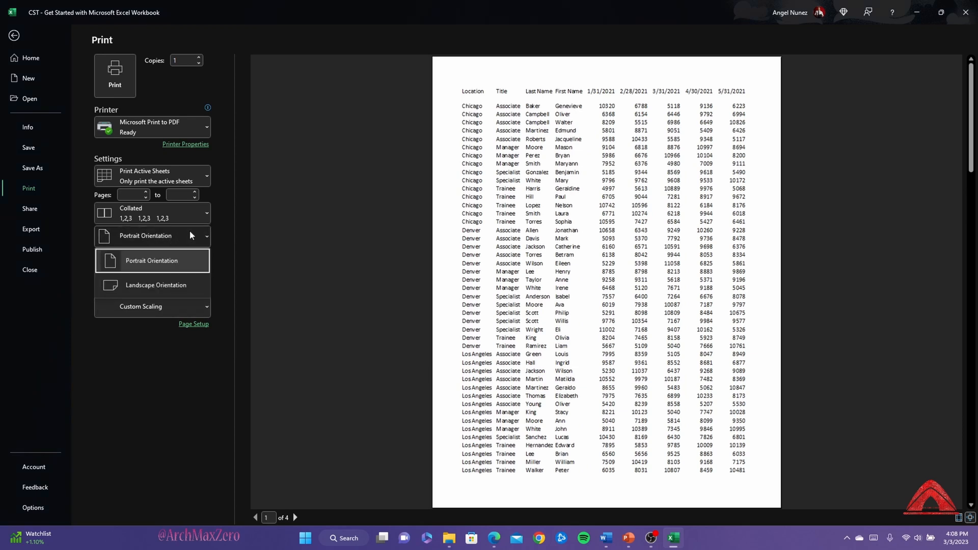
{"action": "left_click", "coordinate": [162, 289]}
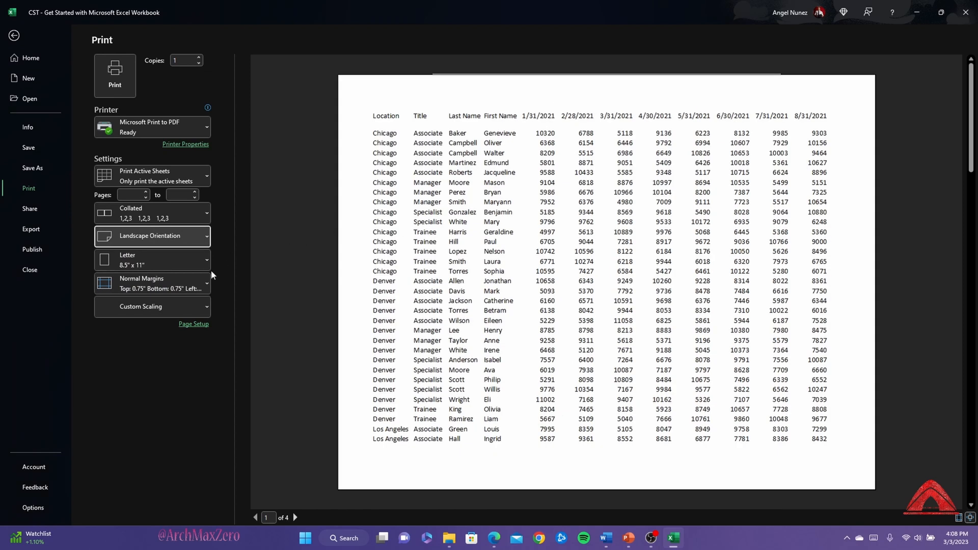
{"action": "left_click", "coordinate": [202, 285]}
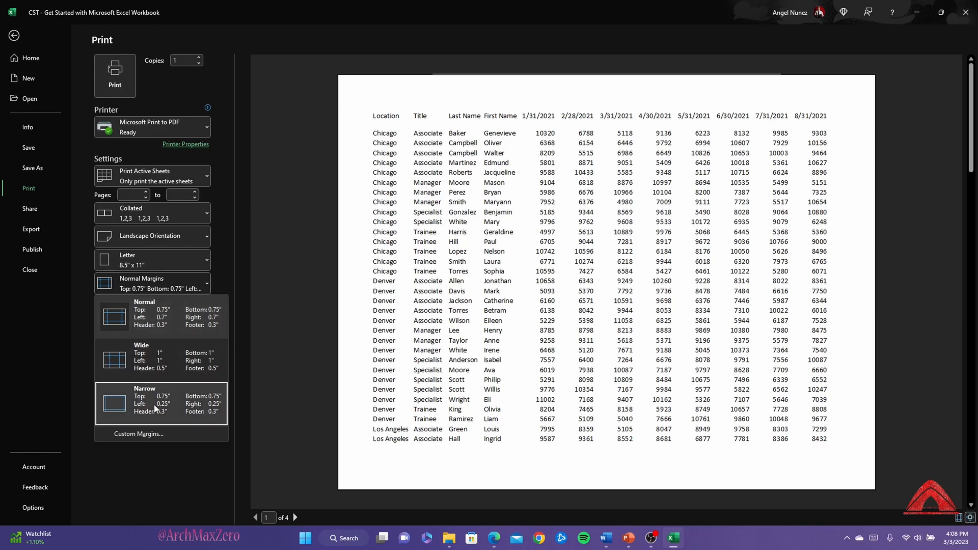
{"action": "left_click", "coordinate": [168, 408]}
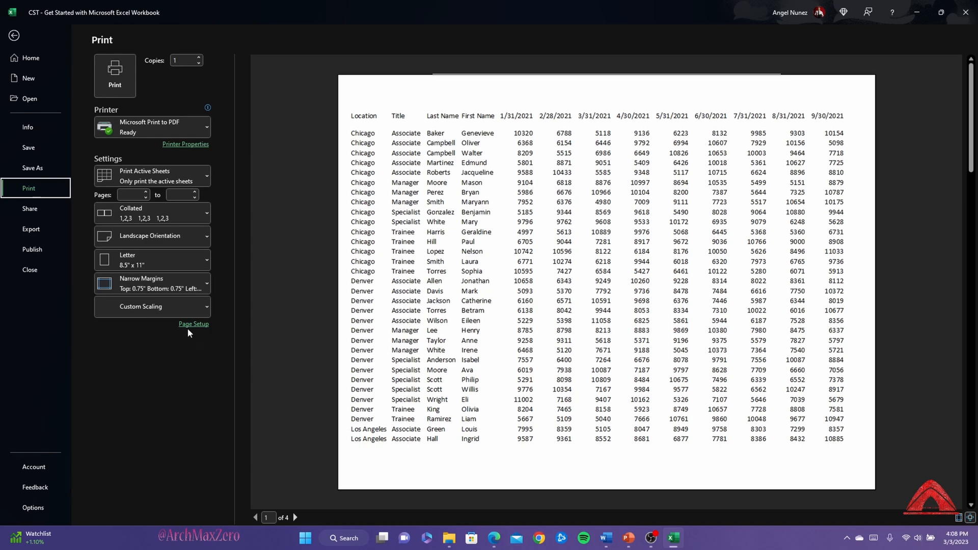
{"action": "left_click", "coordinate": [196, 307]}
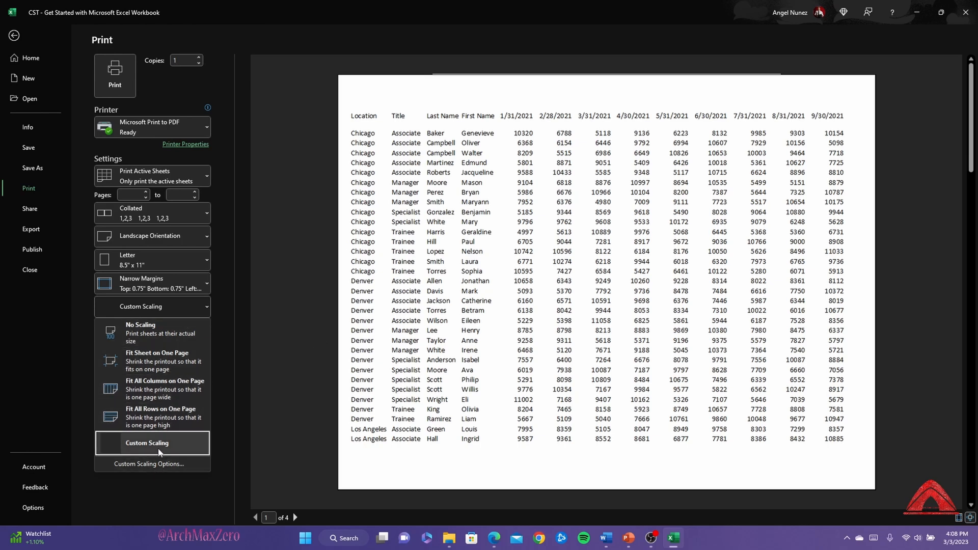
{"action": "key", "text": "Escape"}
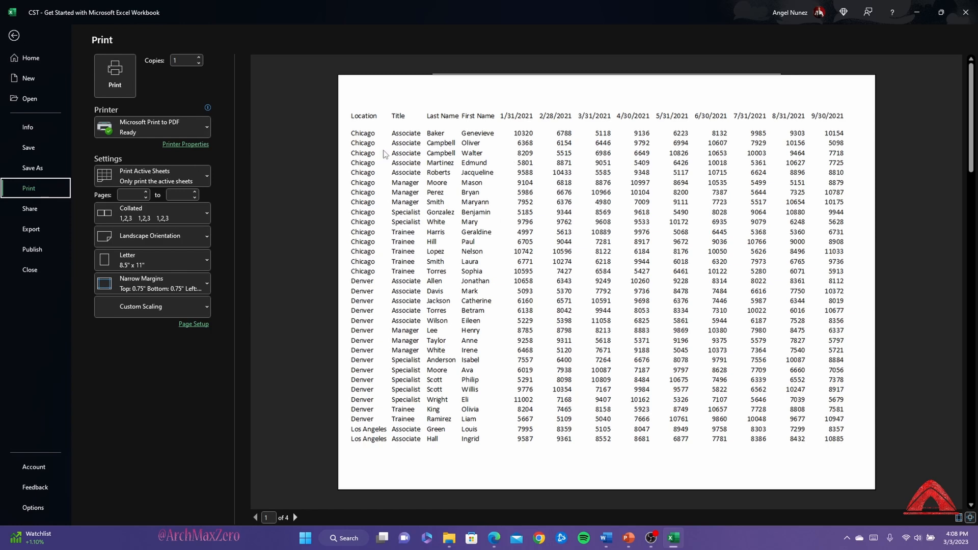
- Leave the print preview and apply borders around every cell of the Sales data, A1:P61
{"action": "left_click", "coordinate": [14, 36]}
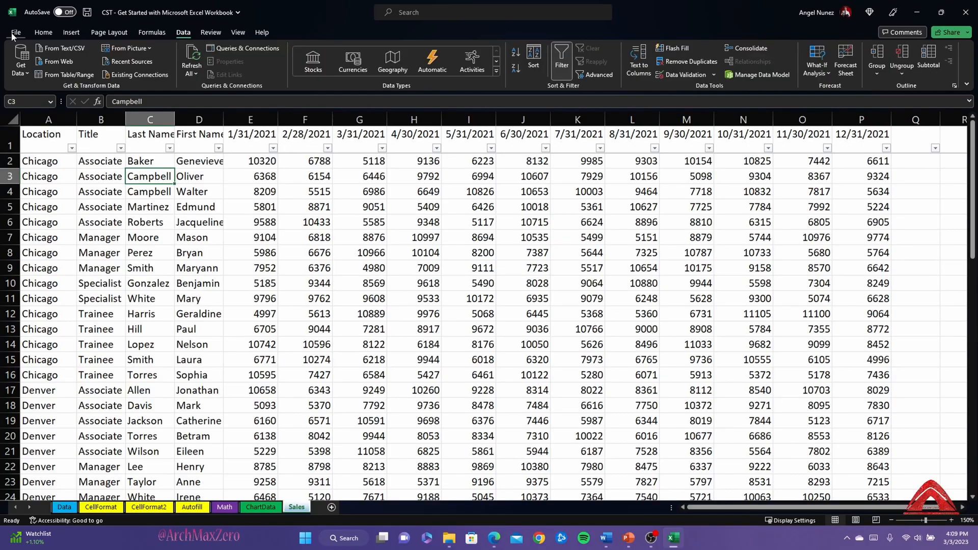
{"action": "left_click", "coordinate": [43, 33]}
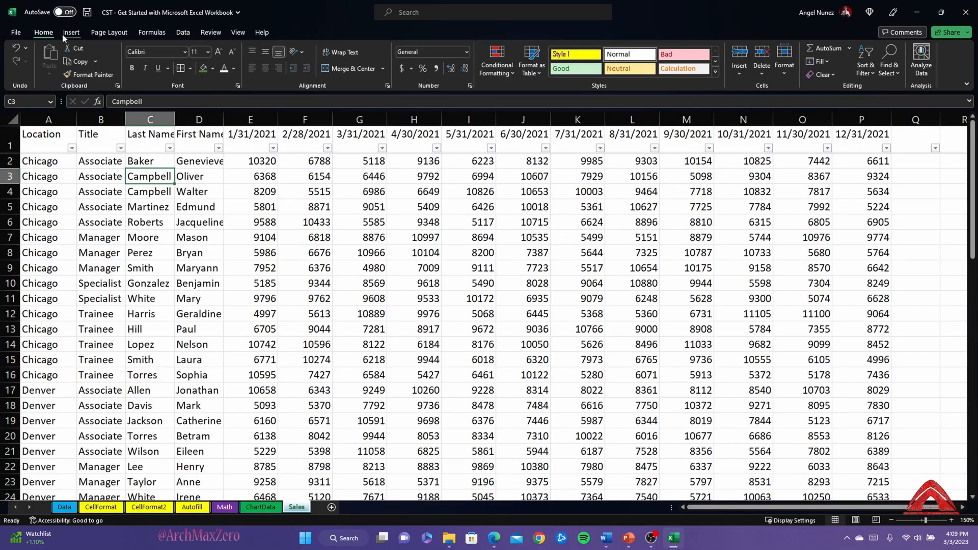
{"action": "left_click", "coordinate": [190, 68]}
{"action": "left_click", "coordinate": [191, 69]}
{"action": "left_click_drag", "start_coordinate": [33, 142], "coordinate": [714, 450]}
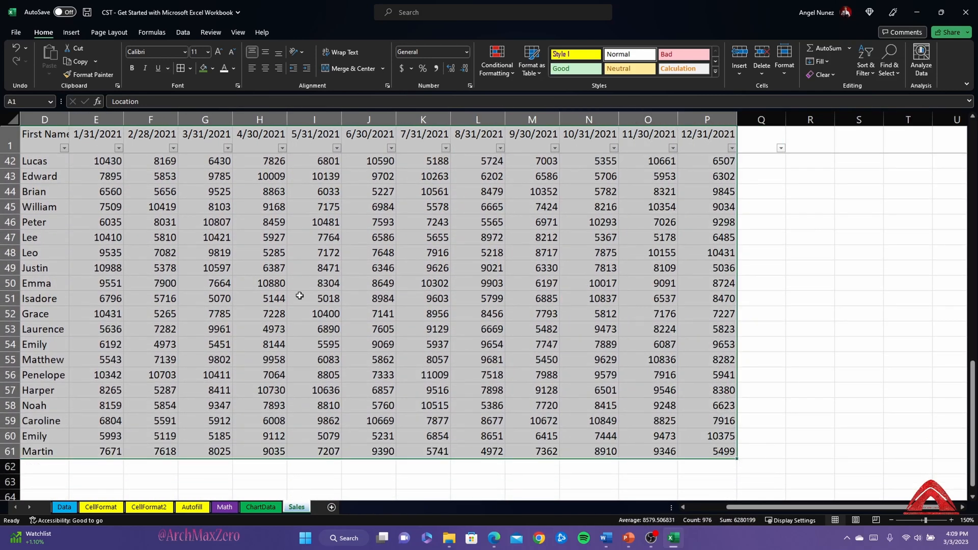
{"action": "left_click", "coordinate": [182, 68]}
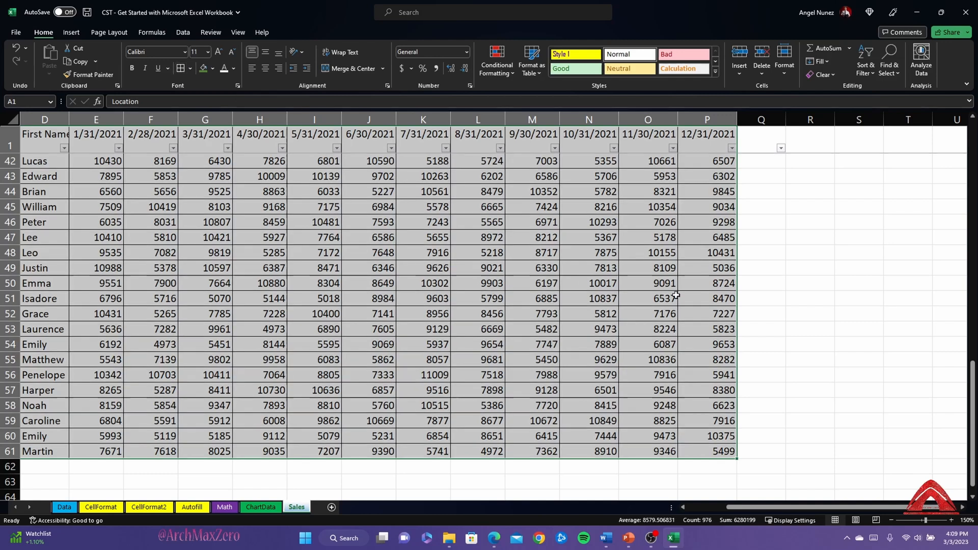
{"action": "left_click", "coordinate": [766, 286]}
{"action": "scroll", "coordinate": [257, 308], "scroll_direction": "up", "scroll_amount": 4}
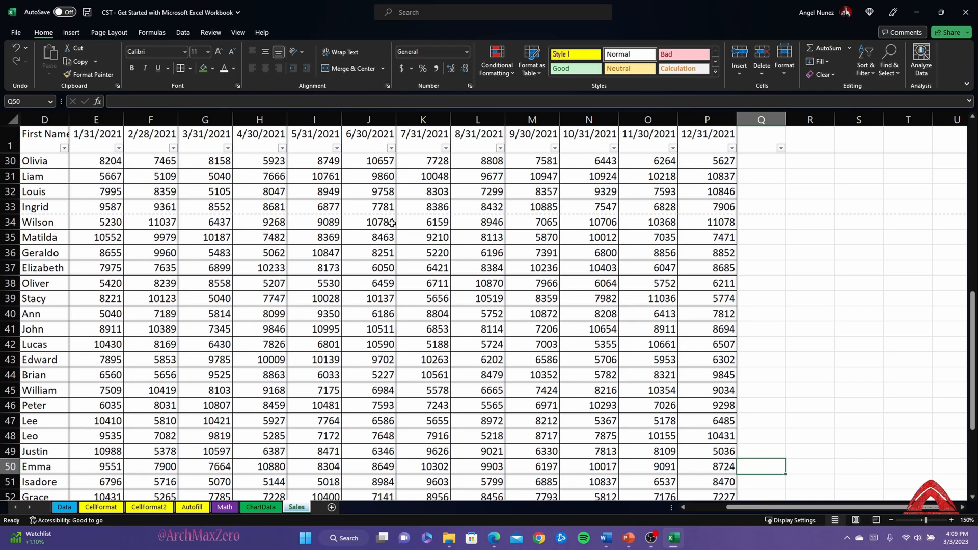
{"action": "scroll", "coordinate": [373, 244], "scroll_direction": "up", "scroll_amount": 7}
{"action": "scroll", "coordinate": [375, 241], "scroll_direction": "up", "scroll_amount": 2}
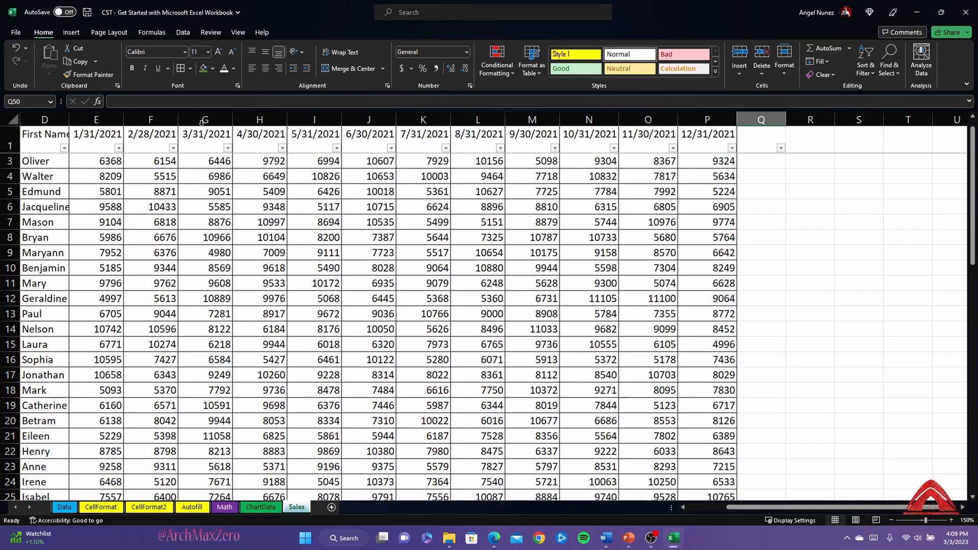
- In Page Break Preview, move the vertical page break to after the 5/31/2021 column and the horizontal one to after row 32
{"action": "left_click", "coordinate": [238, 32]}
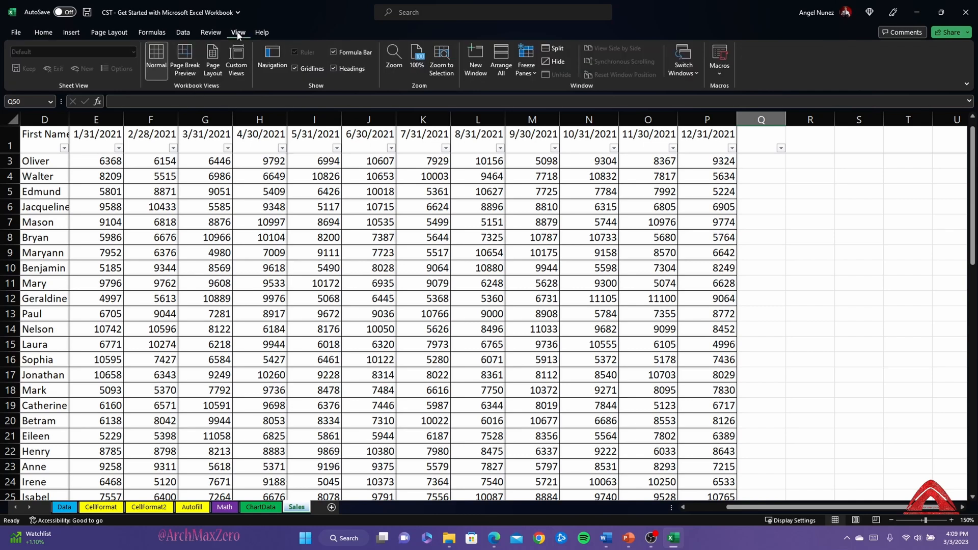
{"action": "left_click", "coordinate": [188, 62]}
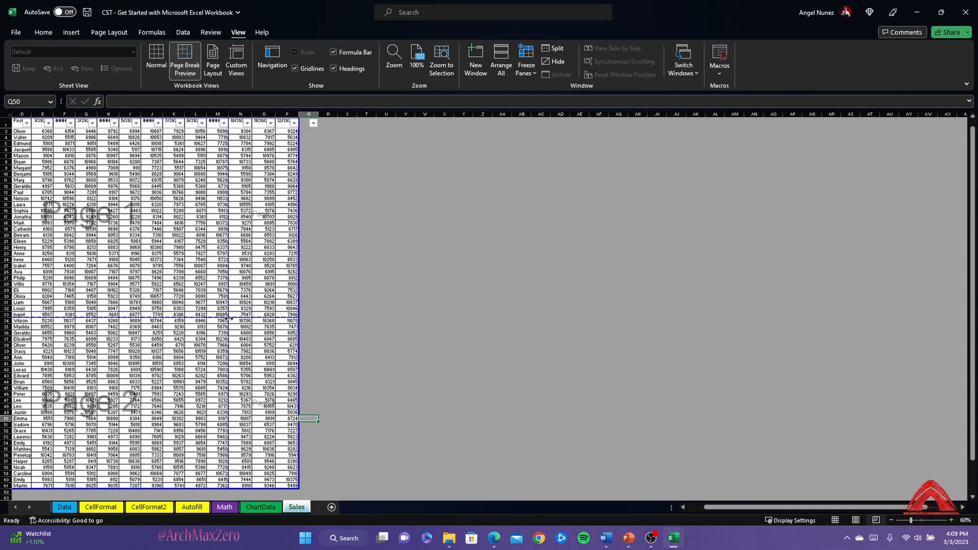
{"action": "left_click_drag", "start_coordinate": [230, 315], "coordinate": [149, 312]}
{"action": "left_click", "coordinate": [425, 303]}
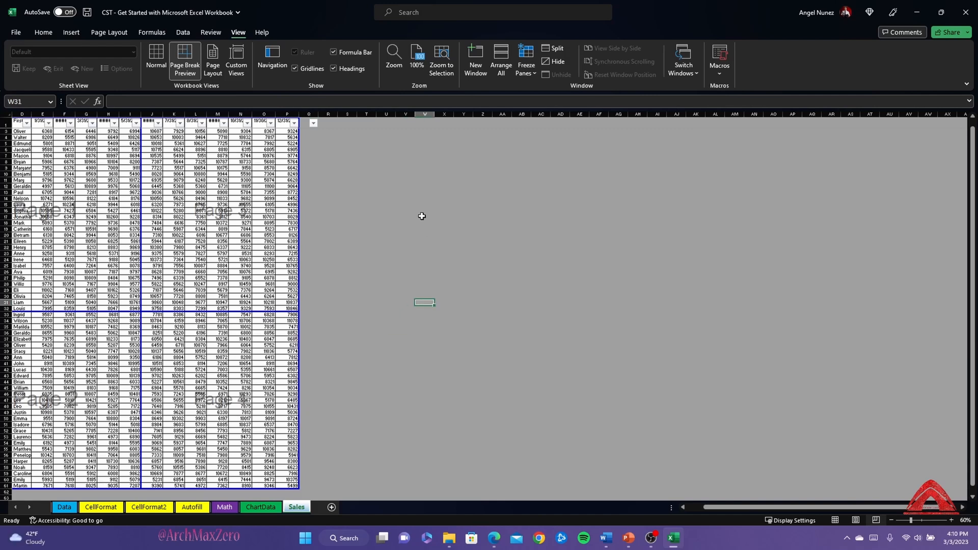
- Preview the Sales printout again and check every page for the borders and adjusted page breaks
{"action": "left_click", "coordinate": [20, 33]}
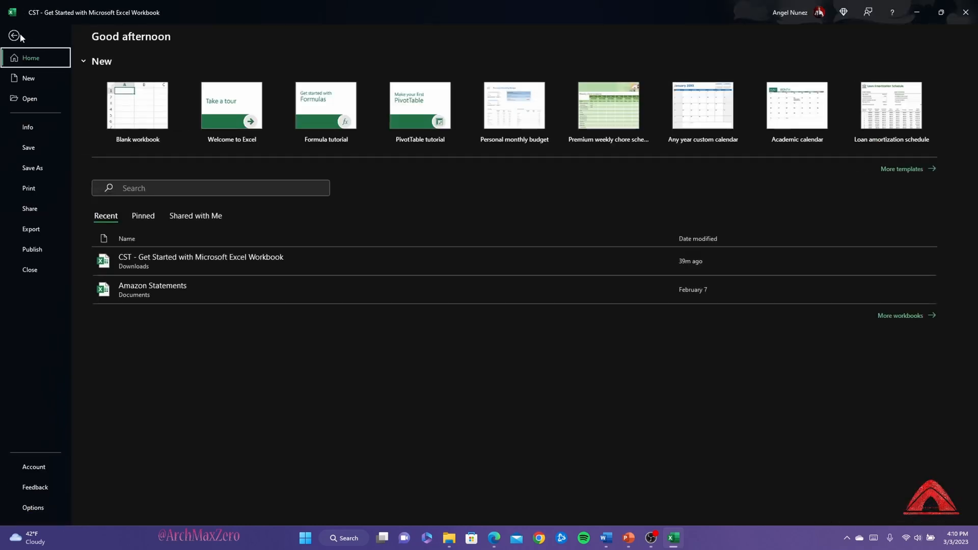
{"action": "left_click", "coordinate": [28, 188]}
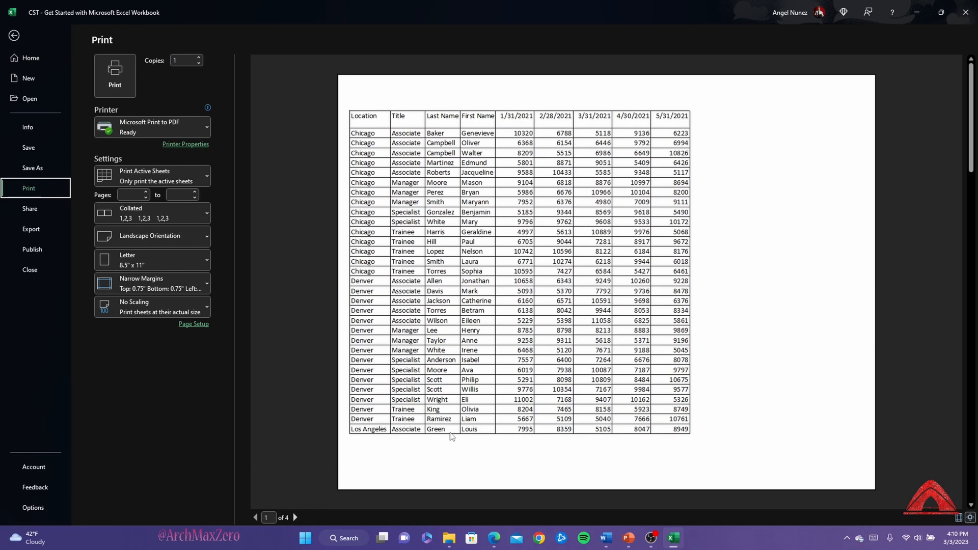
{"action": "left_click", "coordinate": [296, 518]}
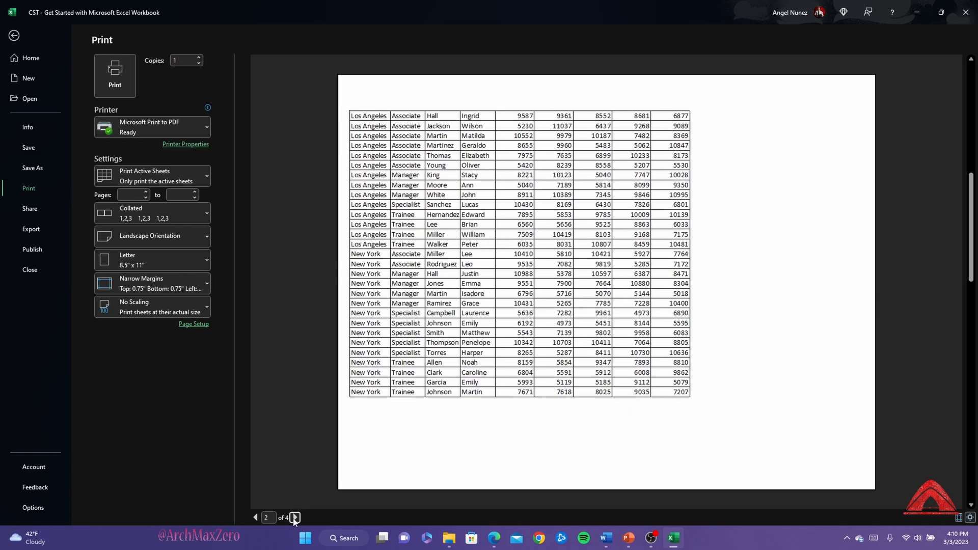
{"action": "left_click", "coordinate": [295, 518]}
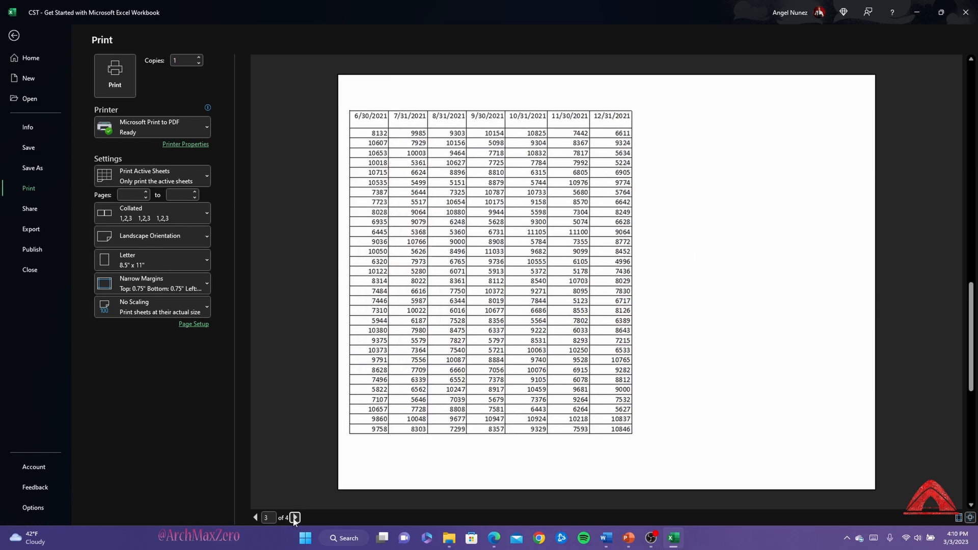
{"action": "left_click", "coordinate": [295, 517]}
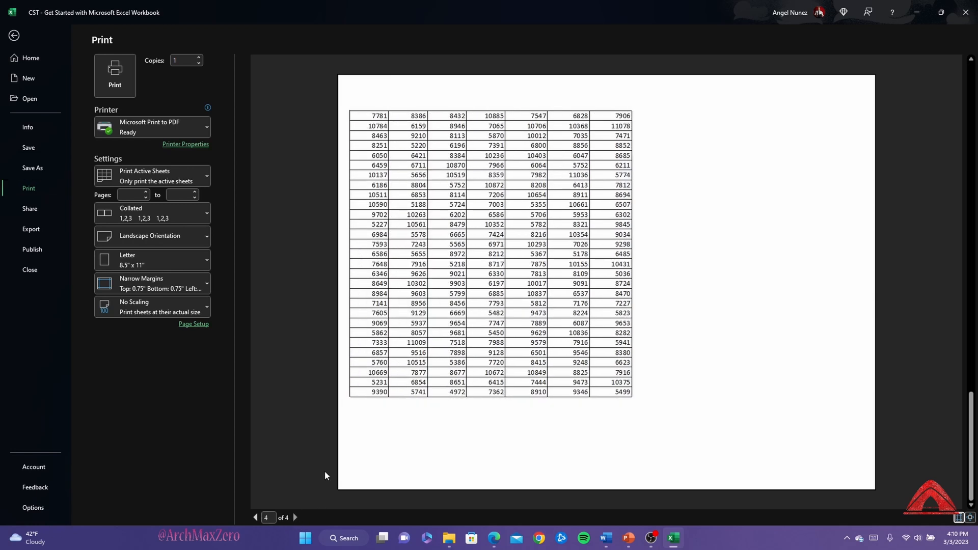